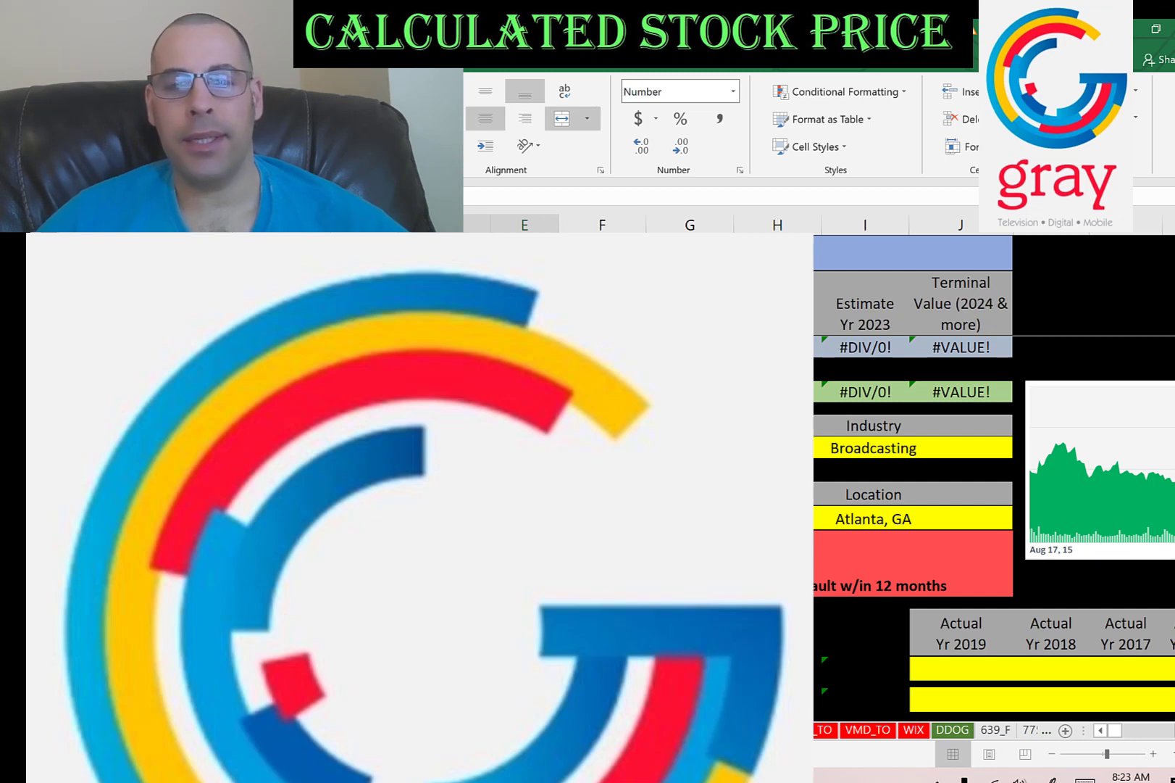
# - Switch from the GTN DCF workbook to the browser showing GTN's valuation
pyautogui.hotkey('alt', 'Tab')
pyautogui.hotkey('alt', 'Tab')
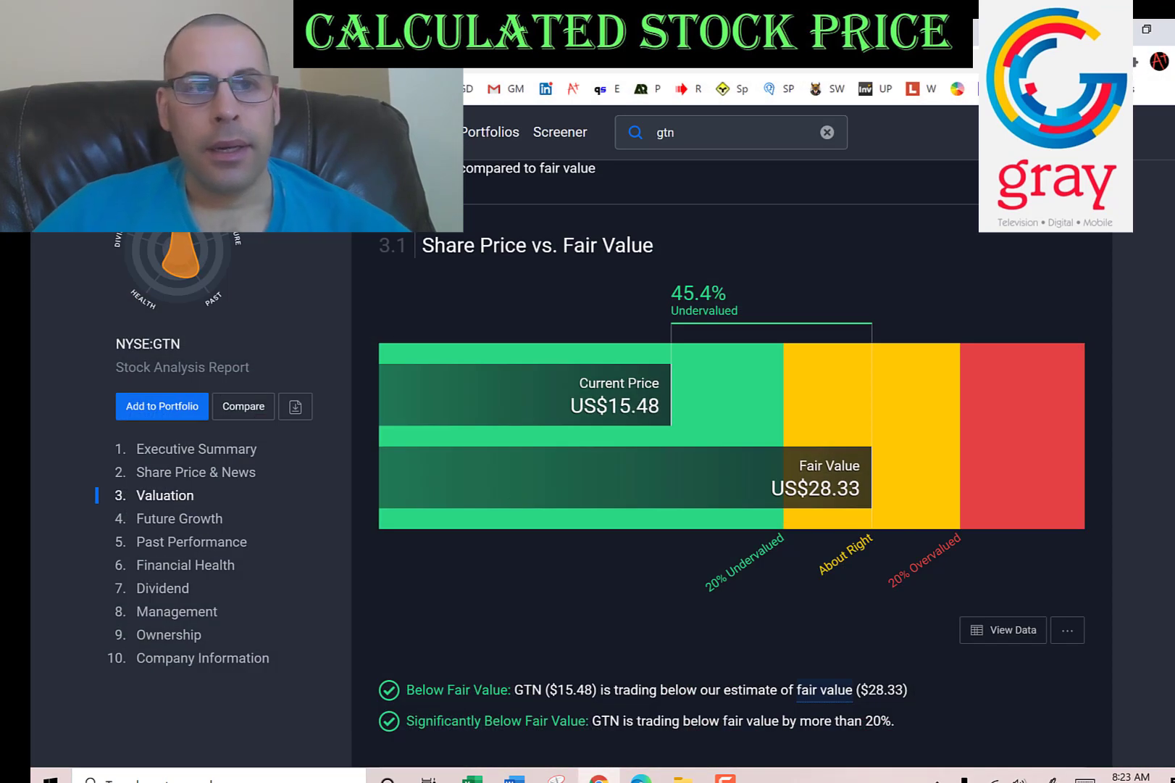
# - Enter GTN's market cap of 1.467 billion from the Yahoo Finance quote
pyautogui.hotkey('ctrl', 'Tab')
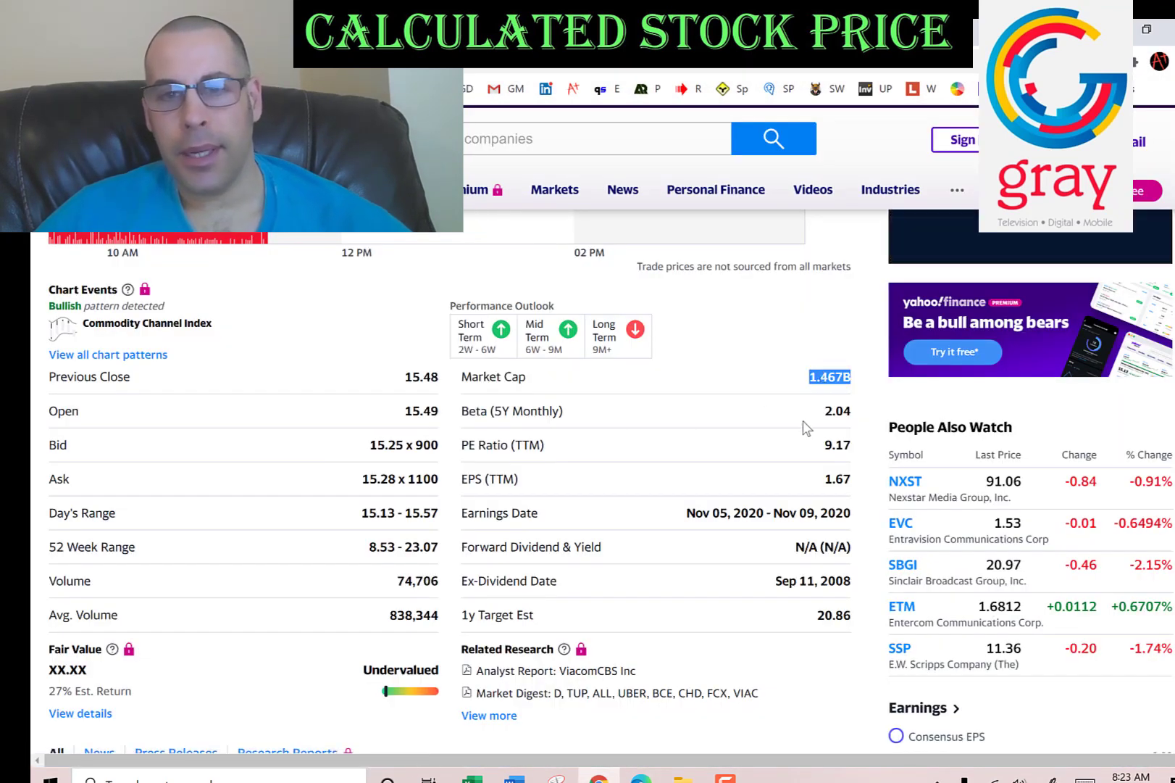
pyautogui.hotkey('alt', 'Tab')
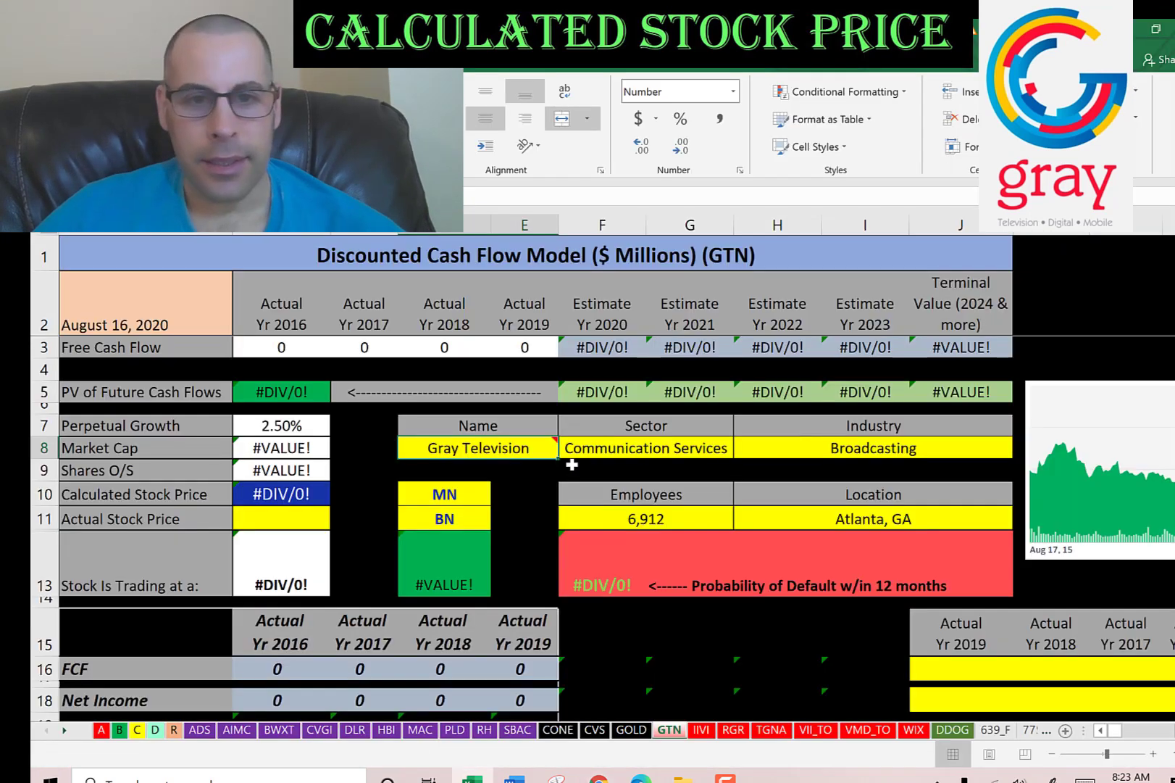
pyautogui.click(454, 511)
pyautogui.write('1.')
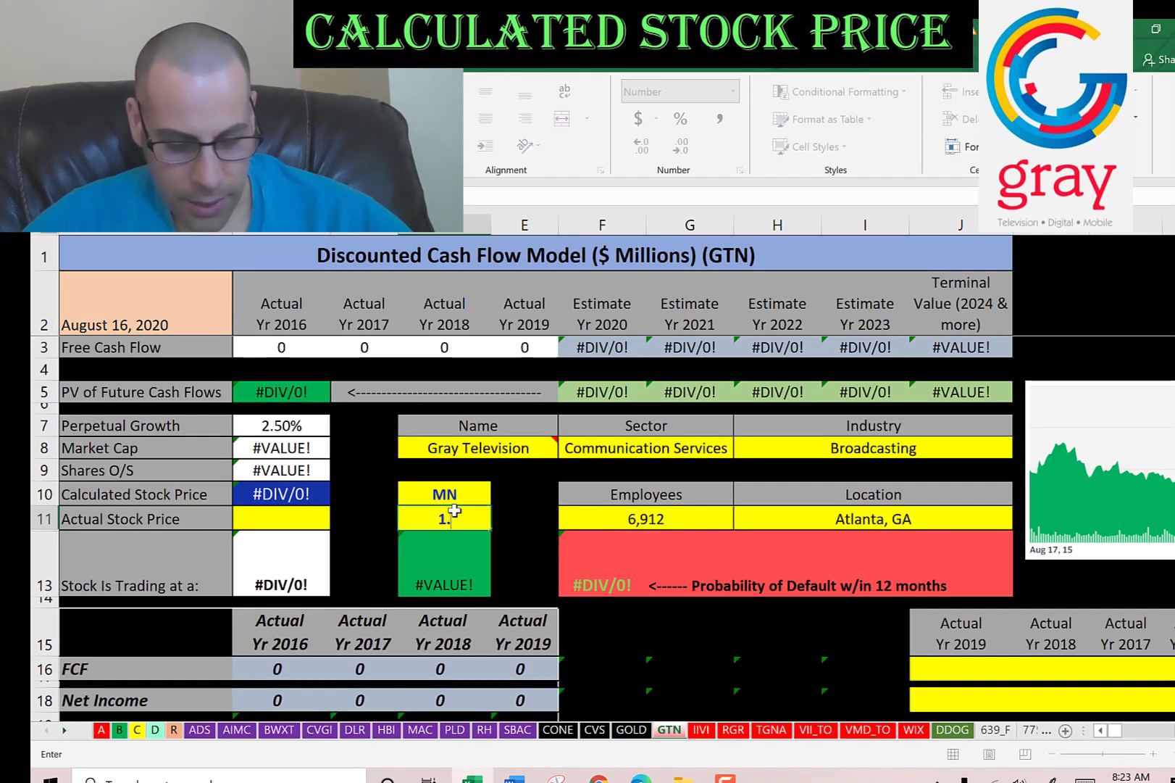
pyautogui.write('467')
pyautogui.press('Return')
pyautogui.press('Left')
pyautogui.press('Left')
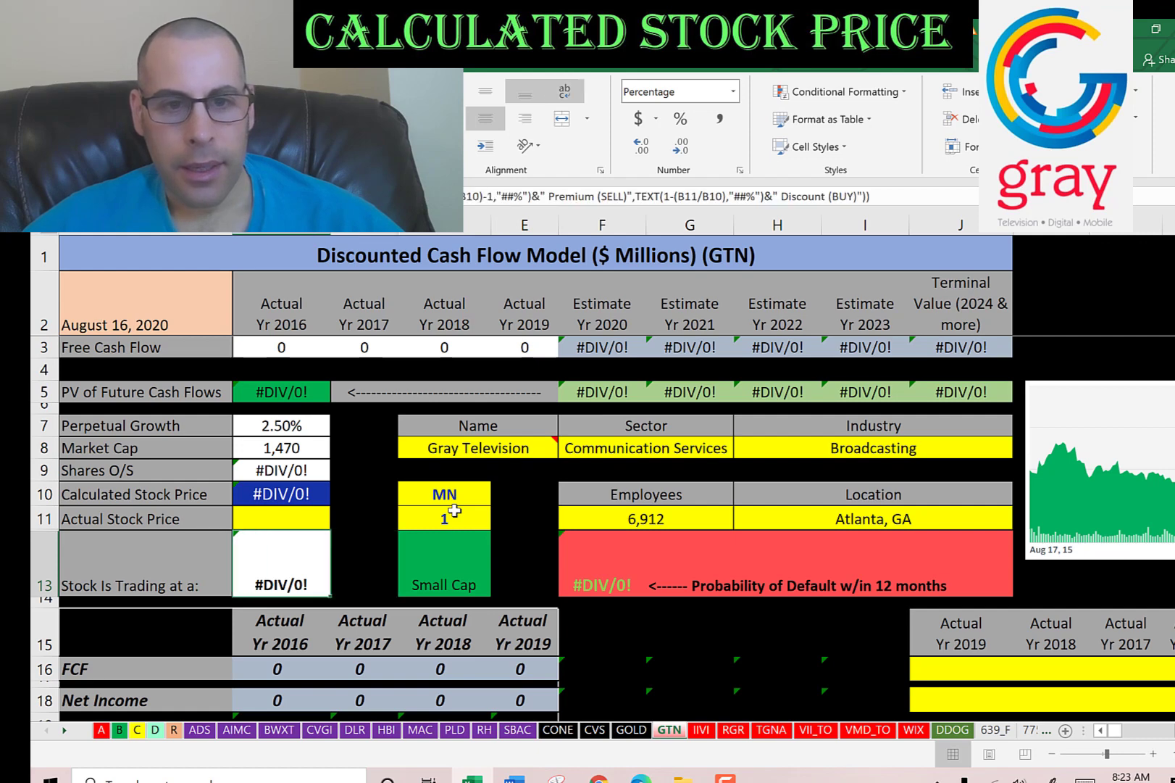
# - Copy the 15.32 share price from Yahoo Finance into Actual Stock Price
pyautogui.hotkey('alt', 'Tab')
pyautogui.scroll(5, 455, 510)
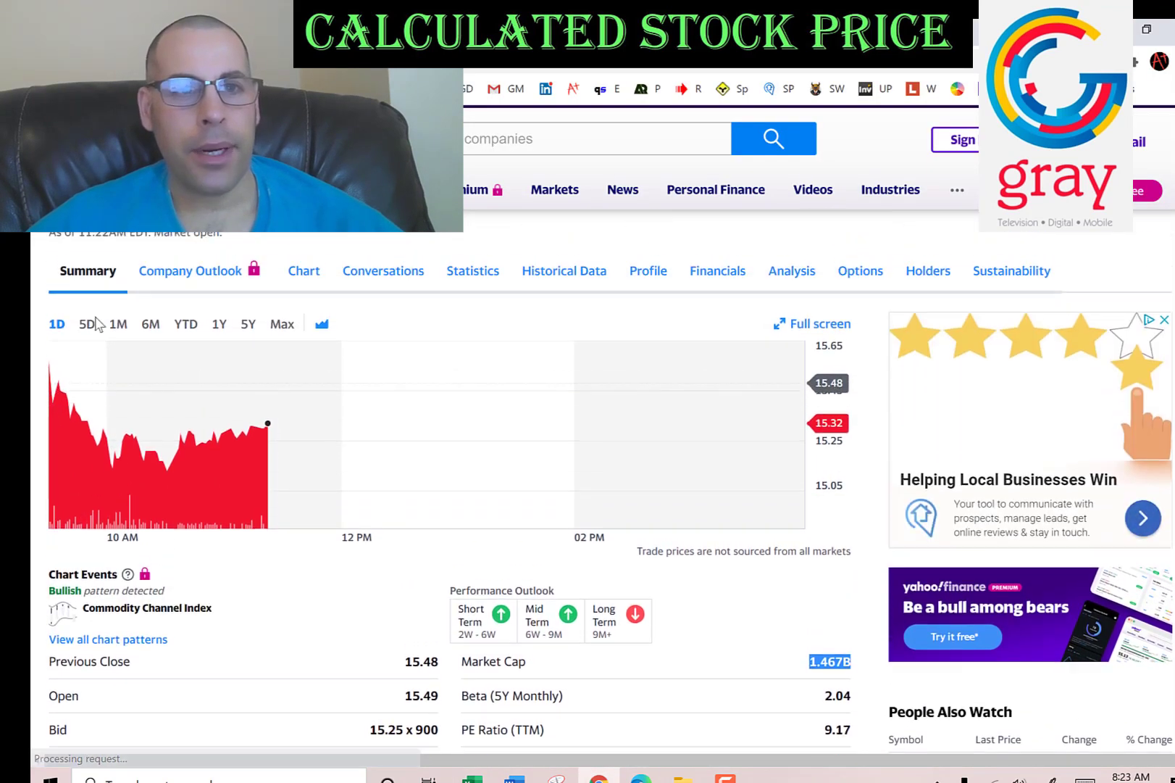
pyautogui.doubleClick(97, 255)
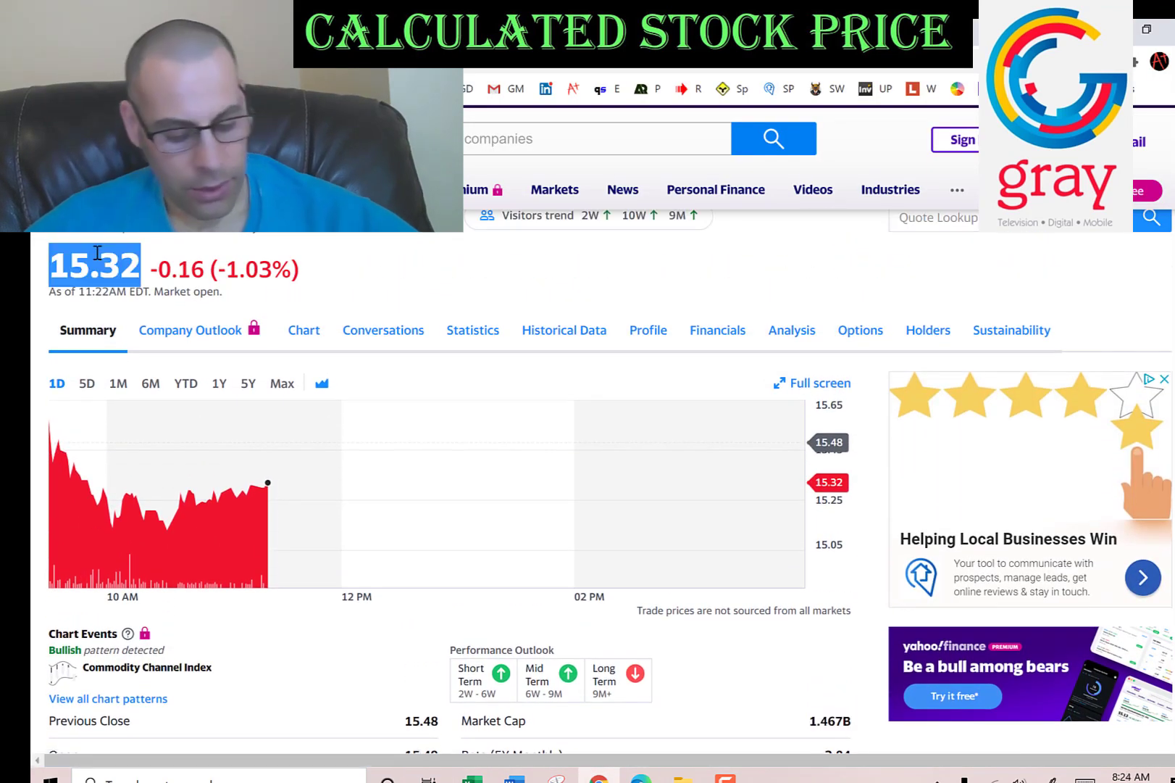
pyautogui.hotkey('ctrl', 'c')
pyautogui.hotkey('alt', 'Tab')
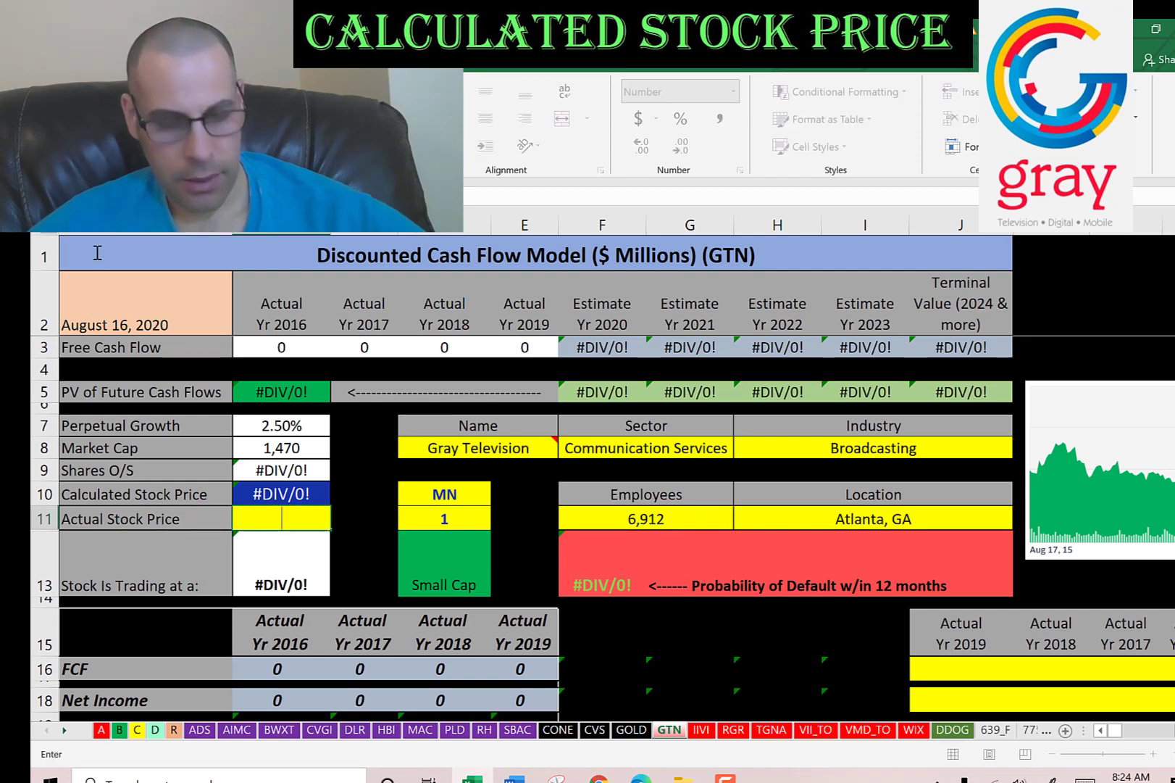
pyautogui.hotkey('ctrl', 'v')
# - Select the Actual Yr 2019 FCF input cell, then return to Yahoo Finance
pyautogui.click(690, 601)
pyautogui.scroll(-3, 958, 404)
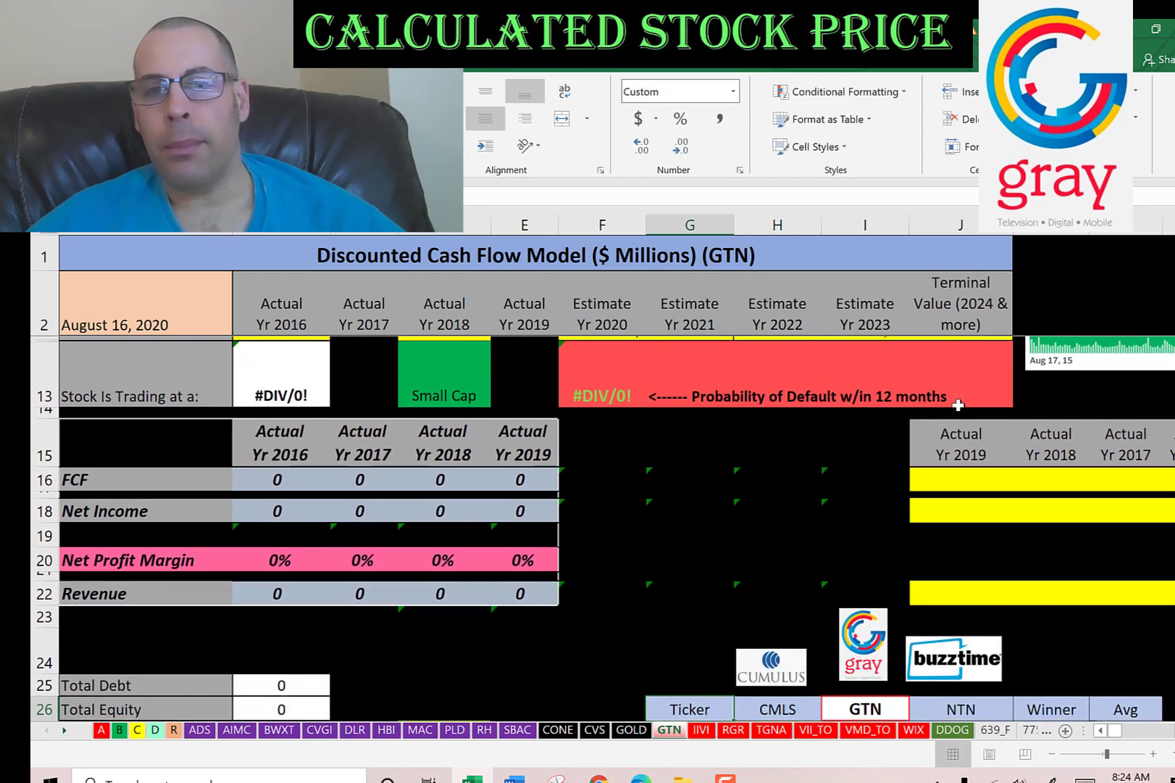
pyautogui.scroll(-1, 958, 405)
pyautogui.click(946, 403)
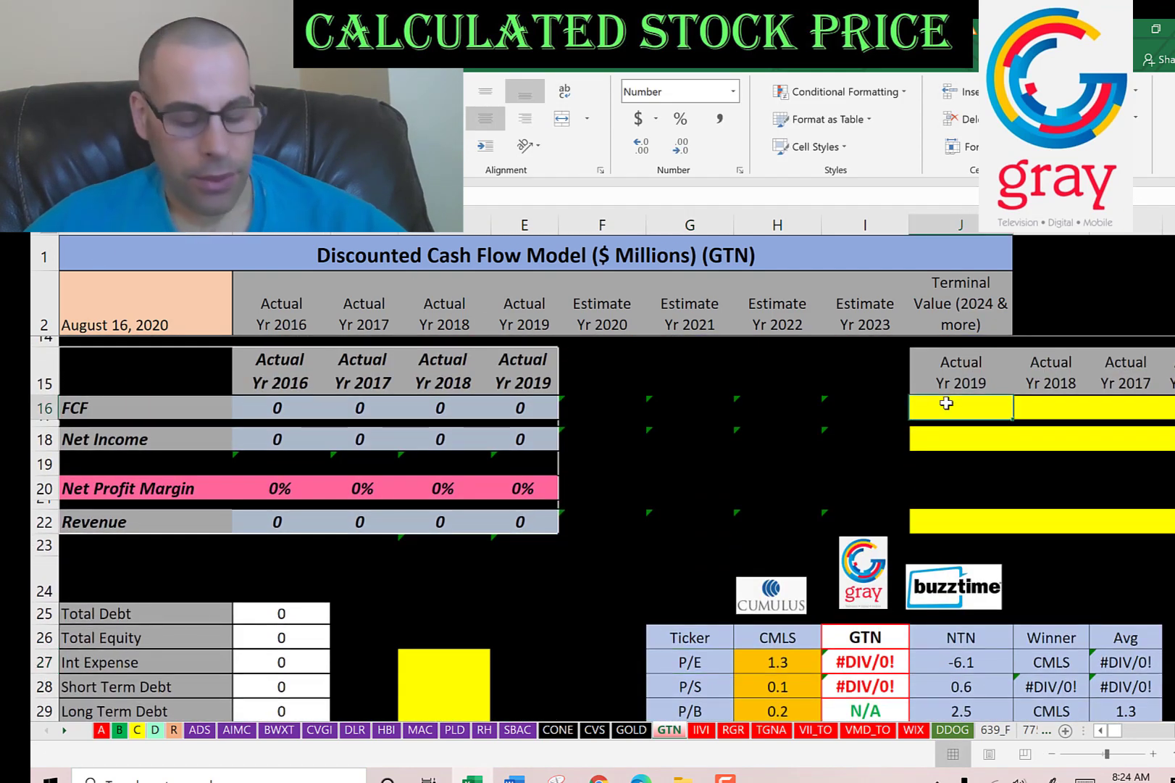
pyautogui.hotkey('alt', 'Tab')
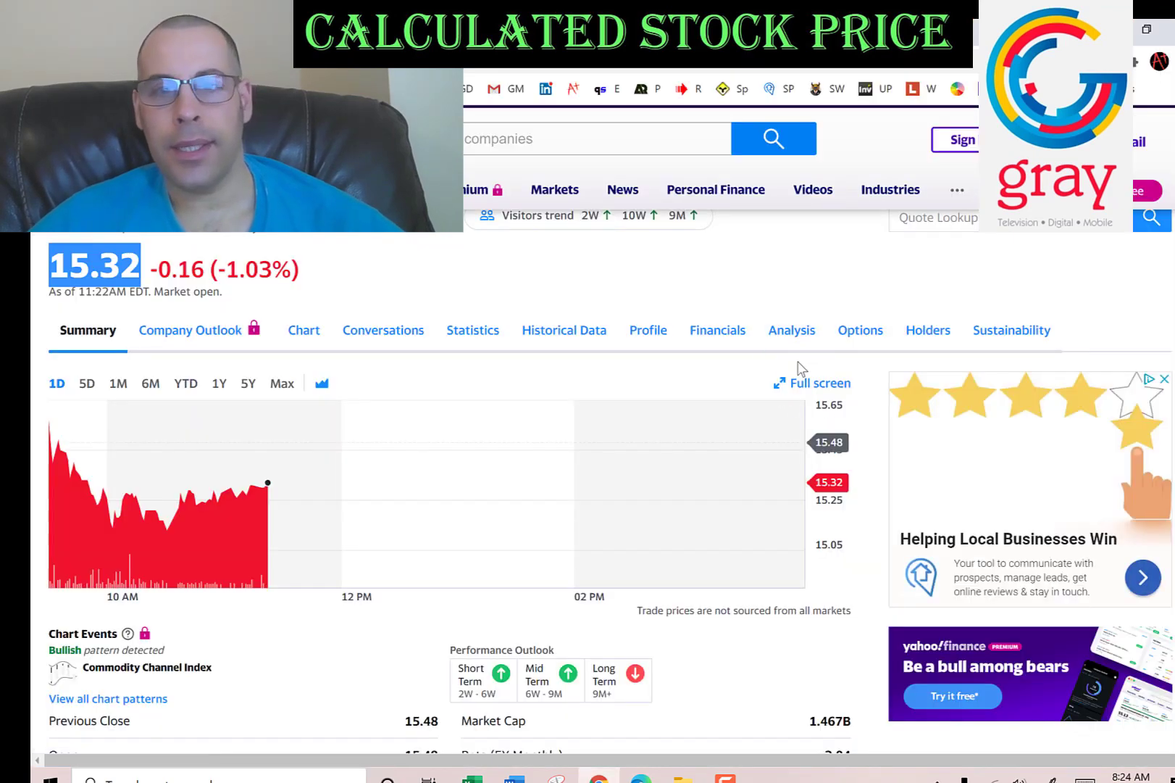
pyautogui.click(701, 336)
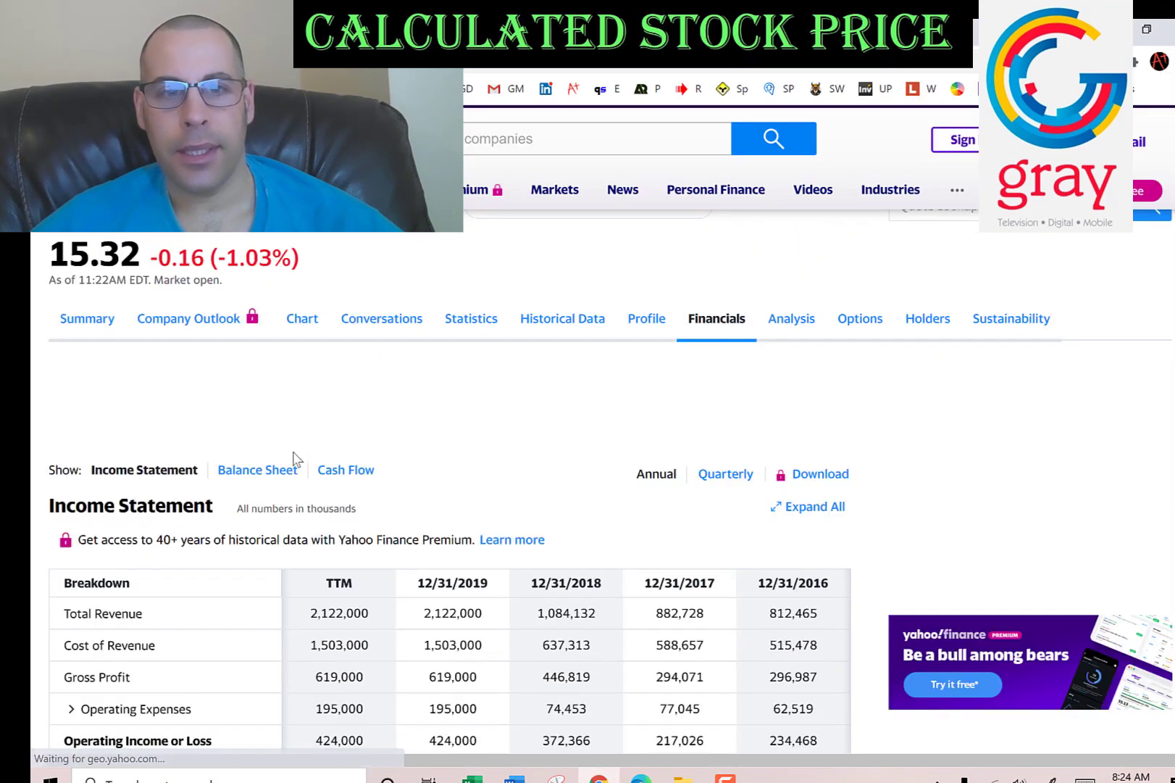
pyautogui.click(322, 471)
pyautogui.scroll(-5, 388, 453)
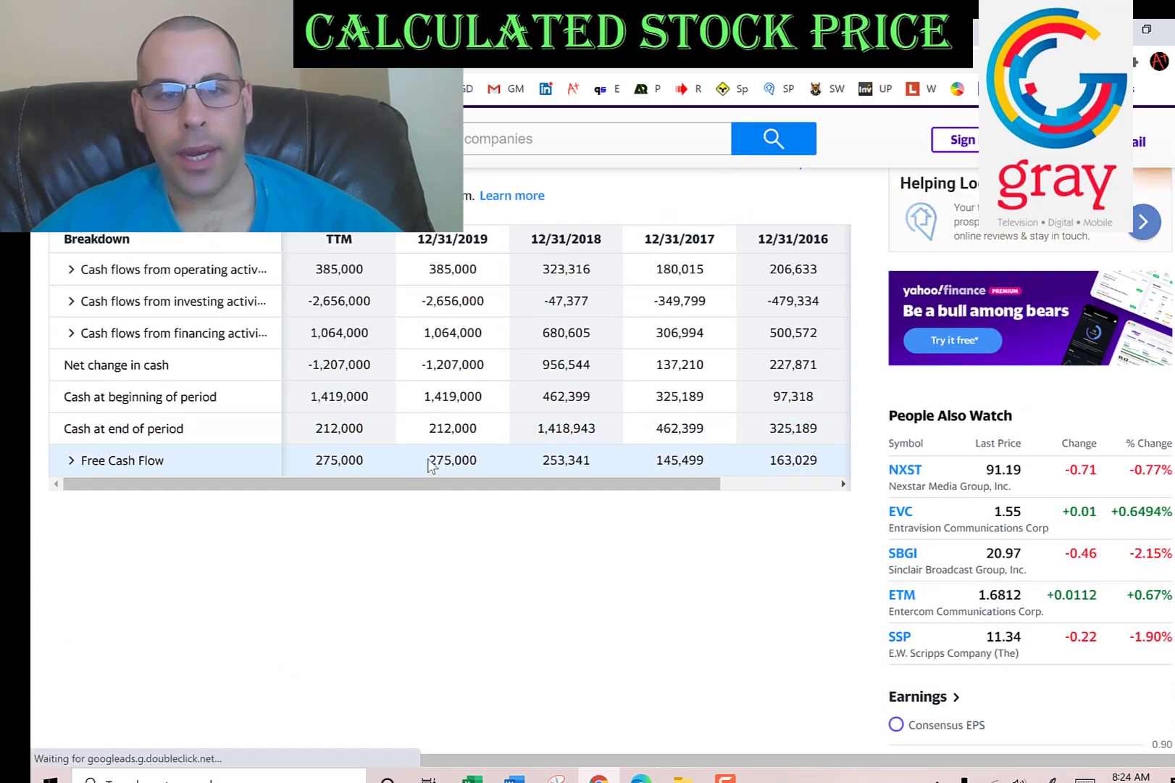
pyautogui.moveTo(429, 463); pyautogui.dragTo(737, 470)
pyautogui.moveTo(818, 464); pyautogui.dragTo(826, 471)
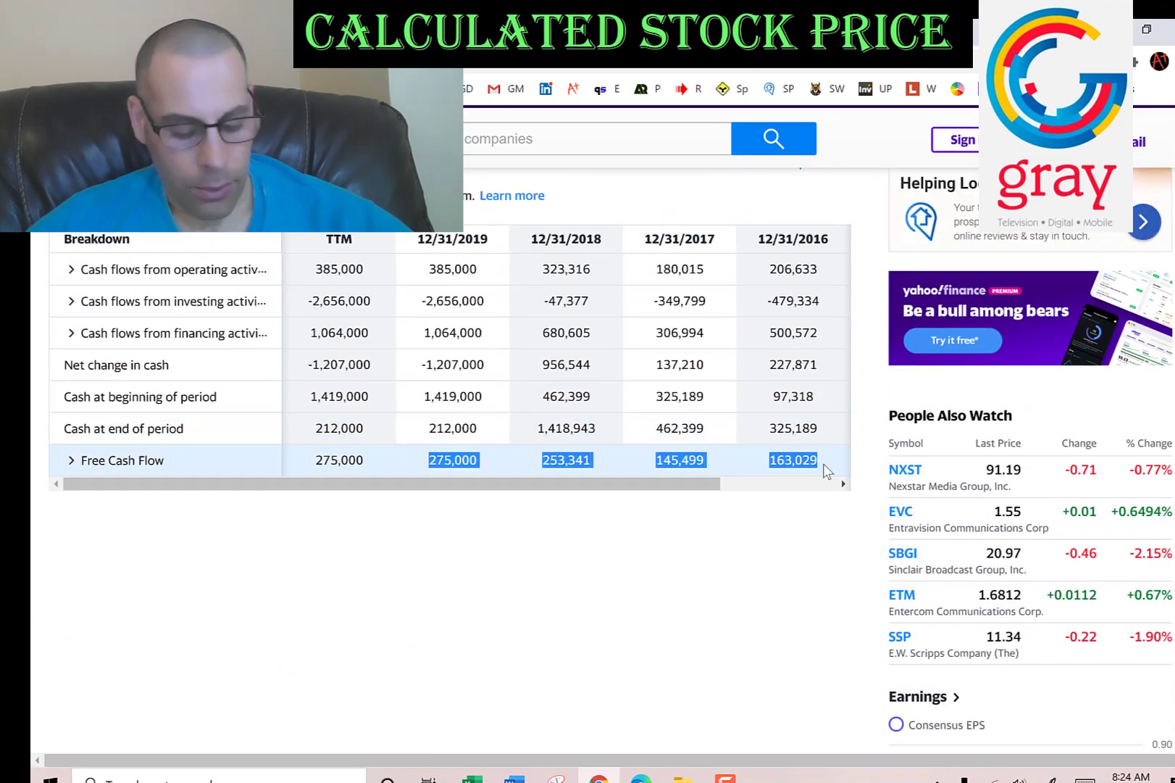
pyautogui.hotkey('alt', 'Tab')
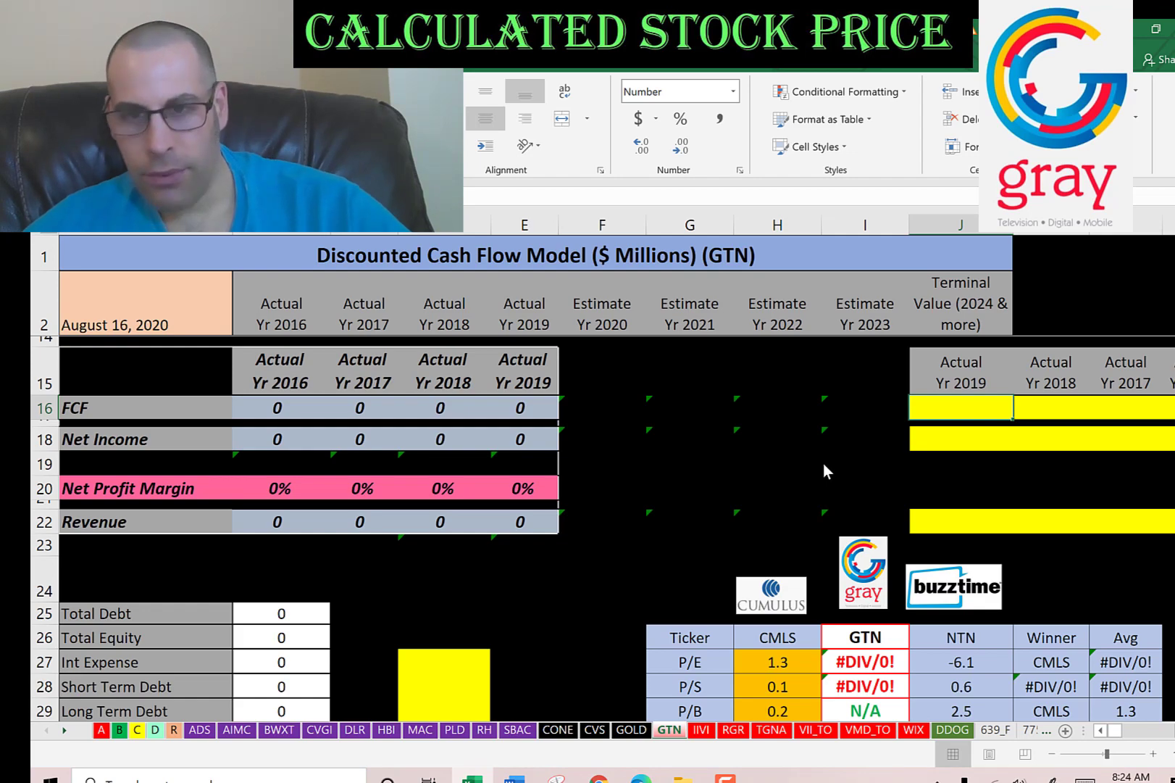
pyautogui.hotkey('shift', 'F10')
pyautogui.press('s')
pyautogui.press('Return')
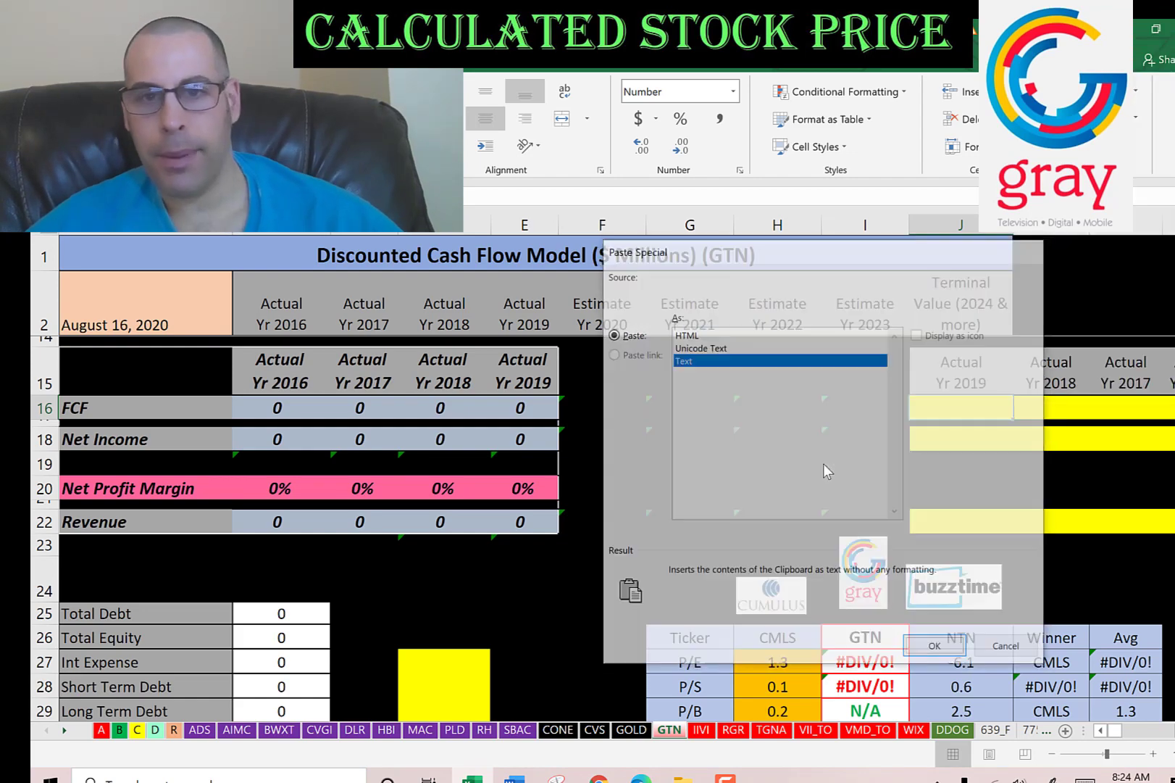
pyautogui.hotkey('alt', 'Tab')
pyautogui.scroll(3, 177, 340)
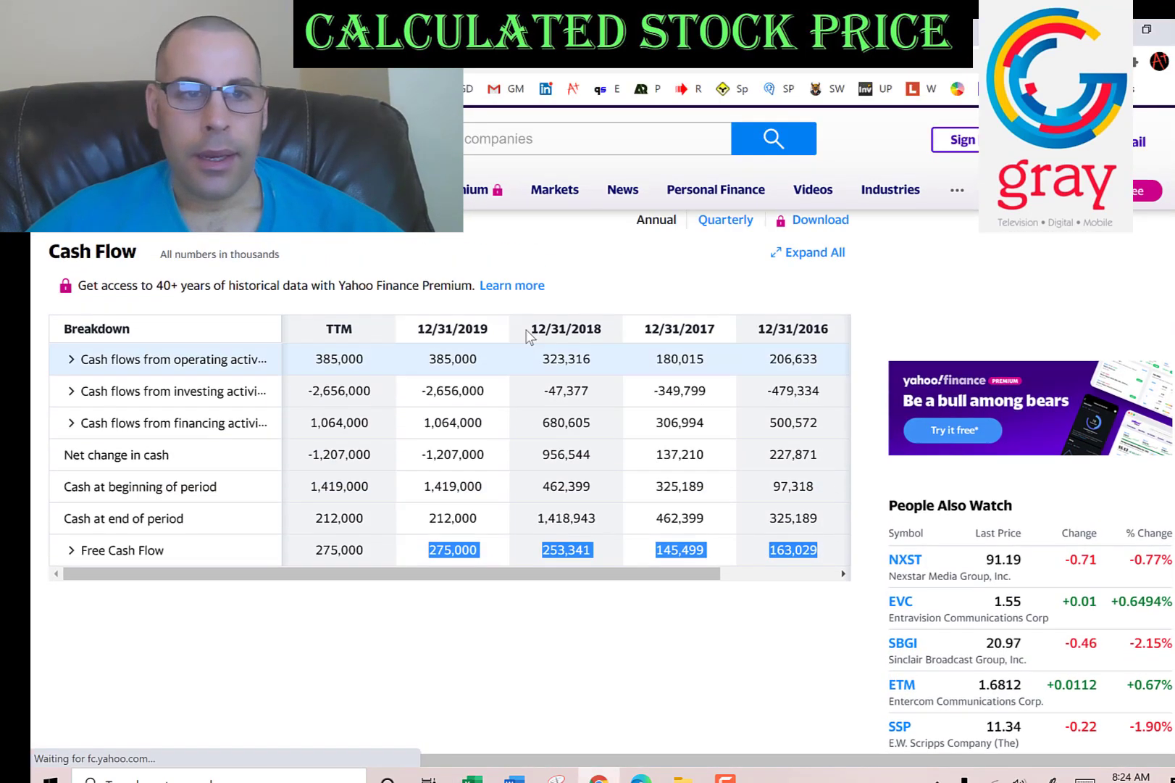
pyautogui.click(142, 298)
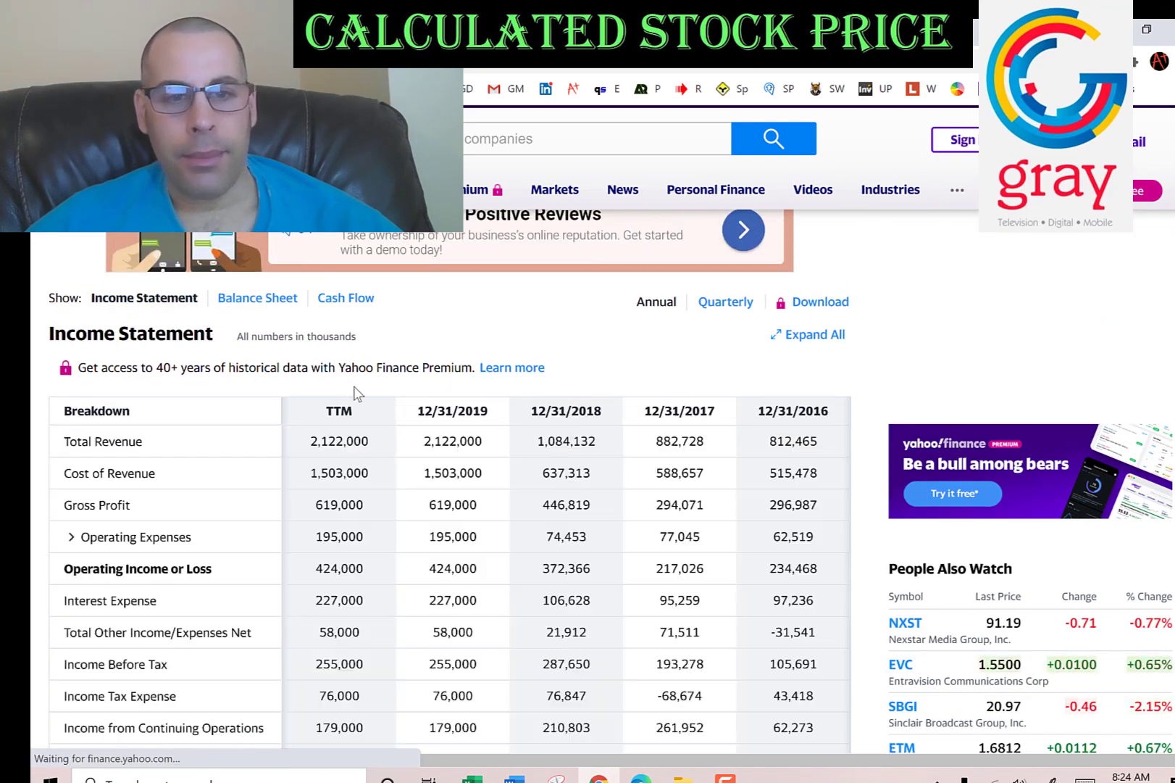
pyautogui.scroll(-1, 355, 393)
pyautogui.scroll(-3, 355, 394)
pyautogui.moveTo(407, 420); pyautogui.dragTo(812, 418)
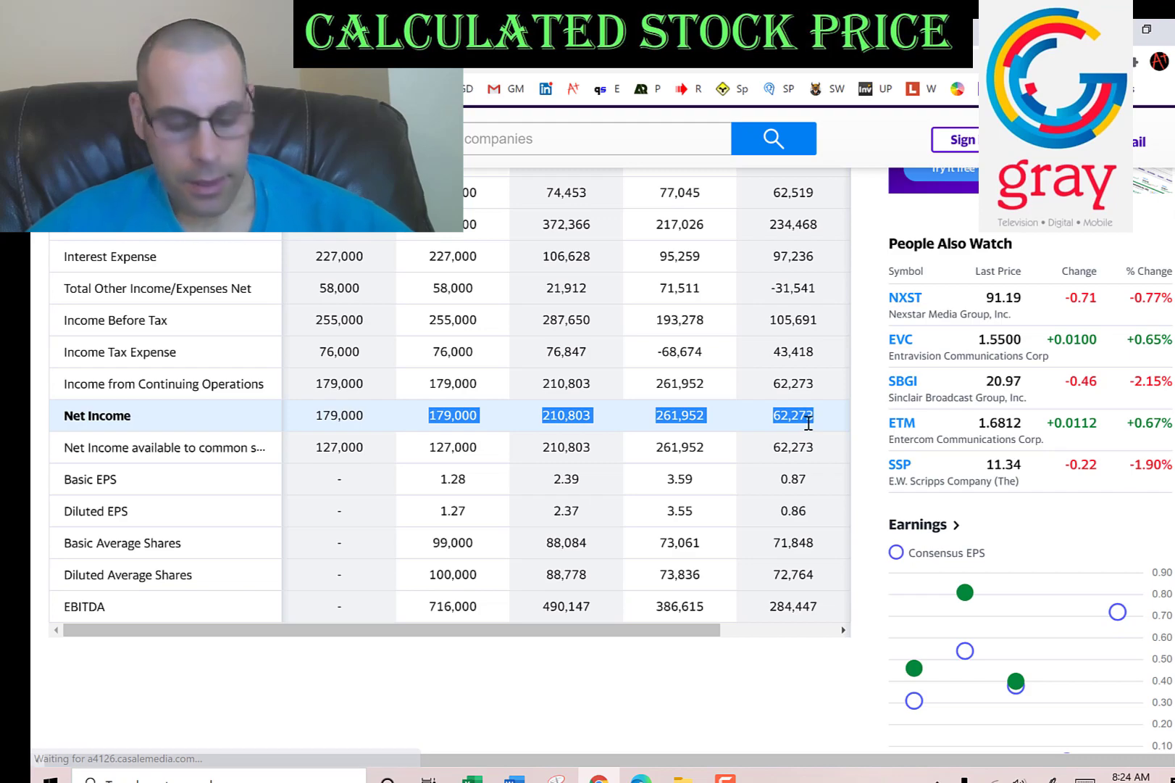
pyautogui.hotkey('alt', 'Tab')
pyautogui.hotkey('ctrl', 'alt', 'v')
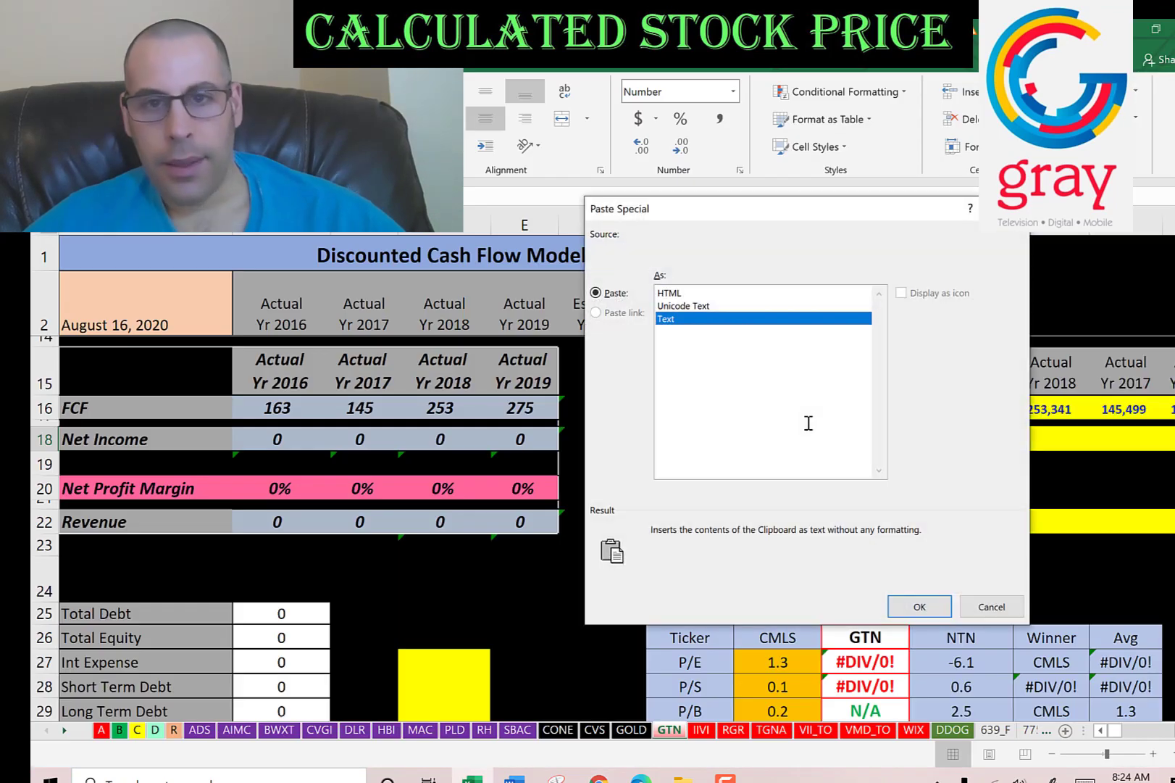
pyautogui.press('Return')
pyautogui.hotkey('alt', 'Tab')
pyautogui.scroll(2, 808, 488)
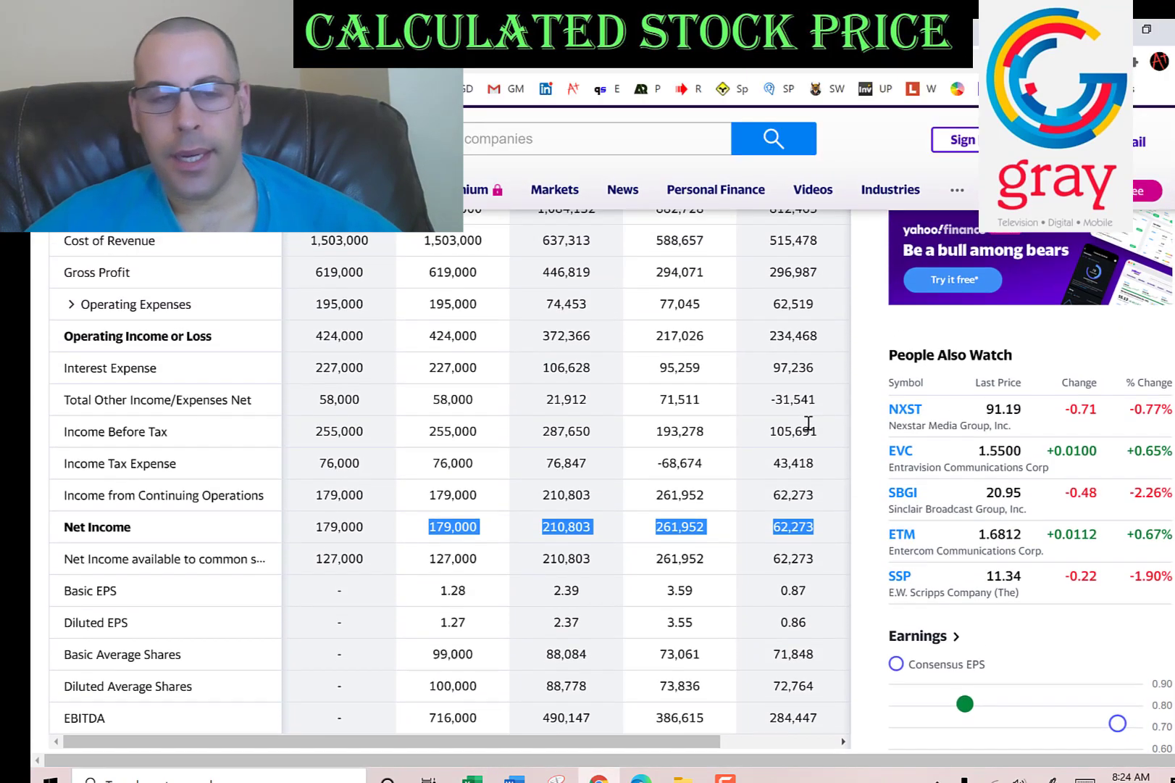
pyautogui.moveTo(427, 308); pyautogui.dragTo(710, 310)
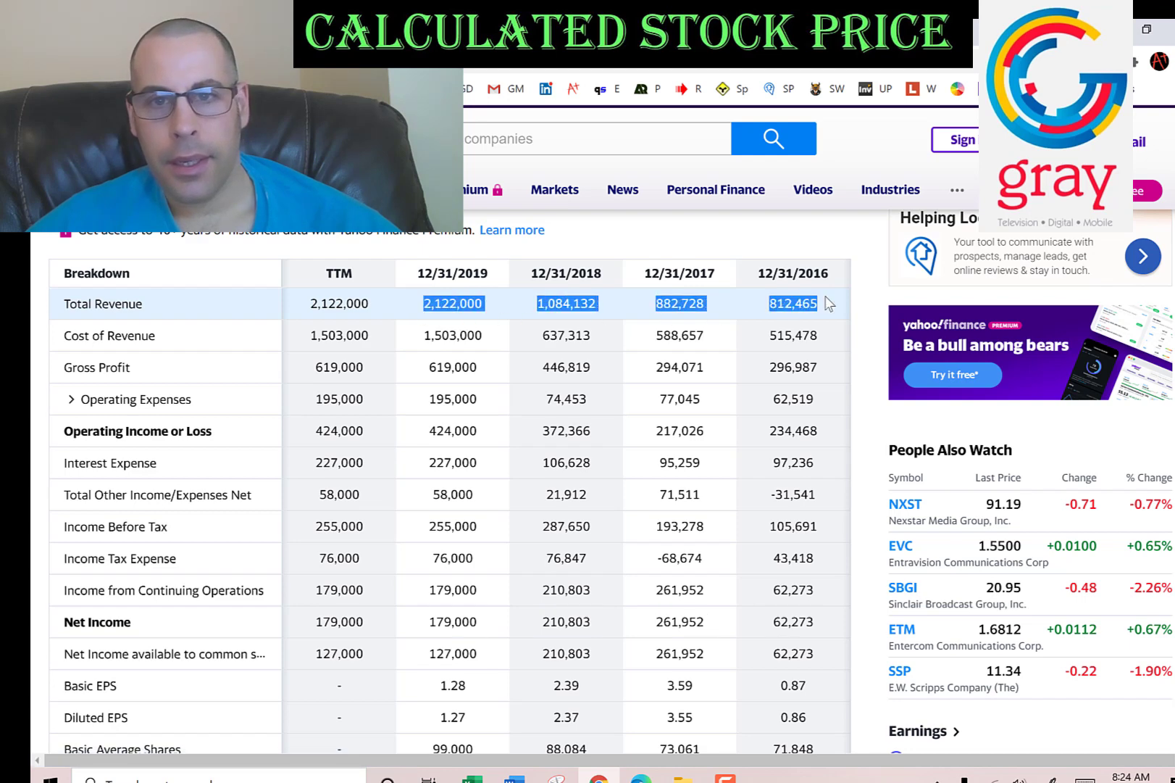
pyautogui.hotkey('alt', 'Tab')
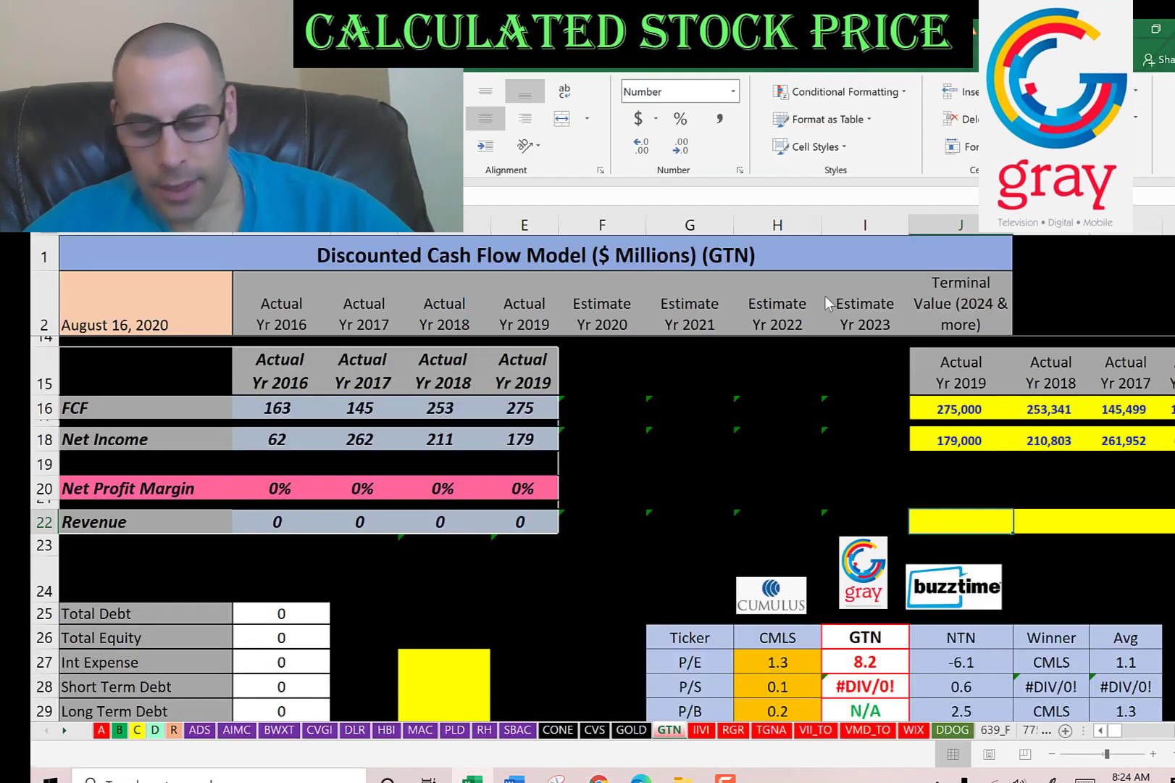
pyautogui.hotkey('shift', 'F10')
pyautogui.press('s')
pyautogui.press('Return')
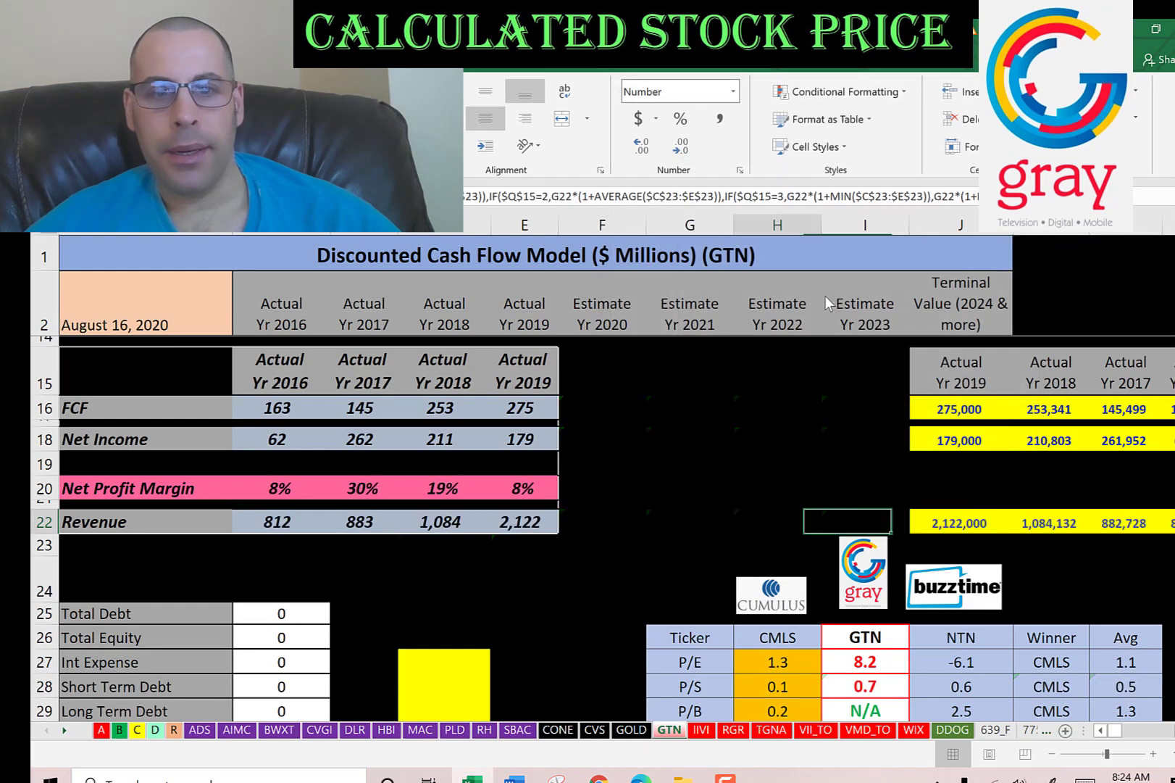
pyautogui.press('Left')
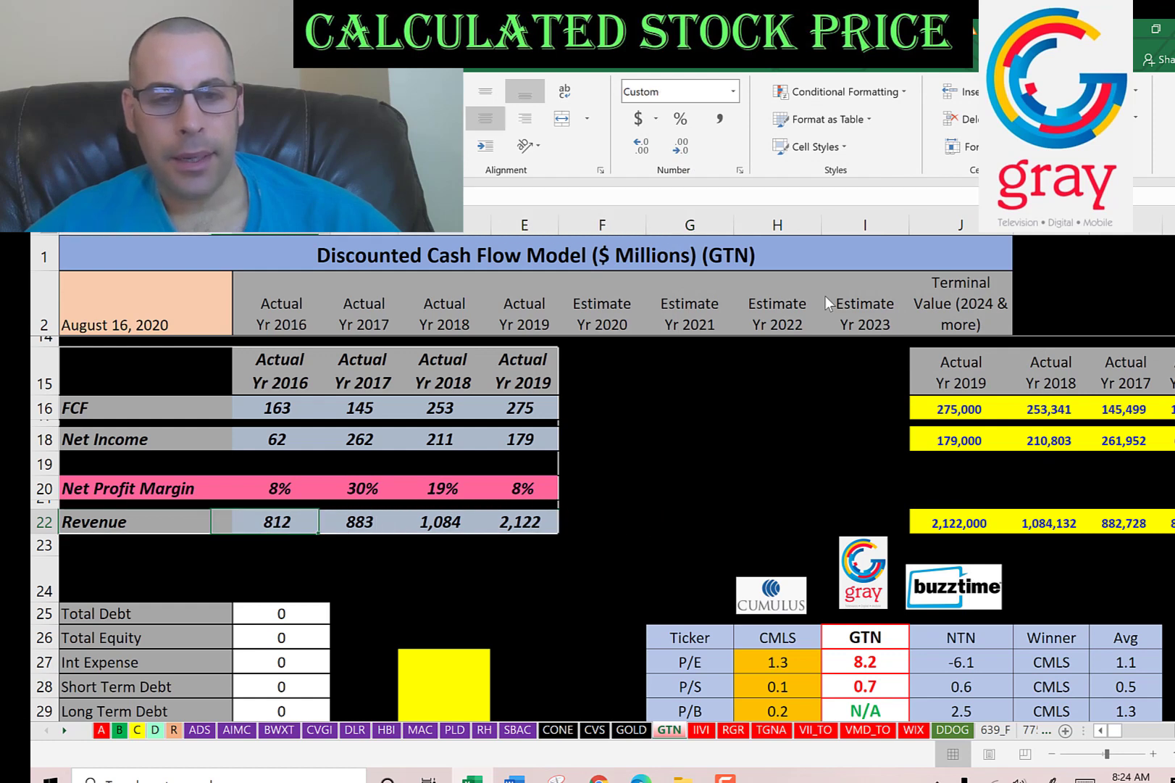
pyautogui.press('Left')
pyautogui.press('Left')
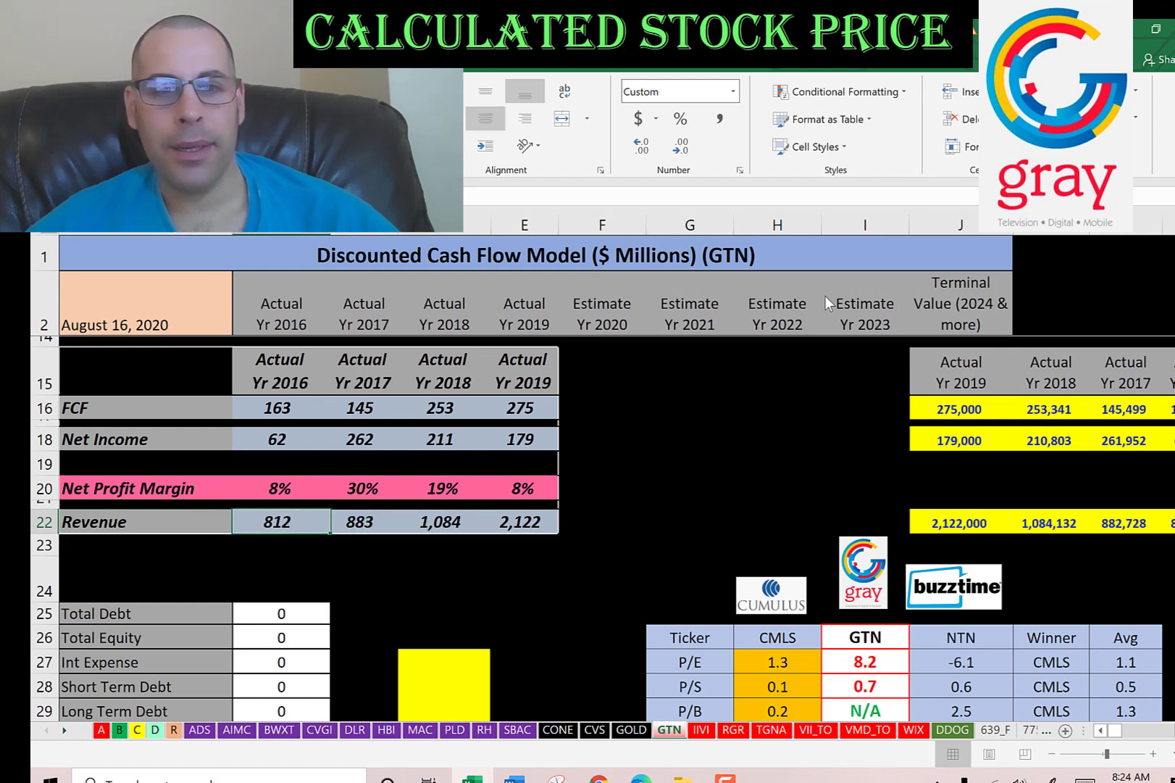
pyautogui.press('Right')
pyautogui.press('Right')
pyautogui.press('Right')
pyautogui.press('Left')
pyautogui.press('Left')
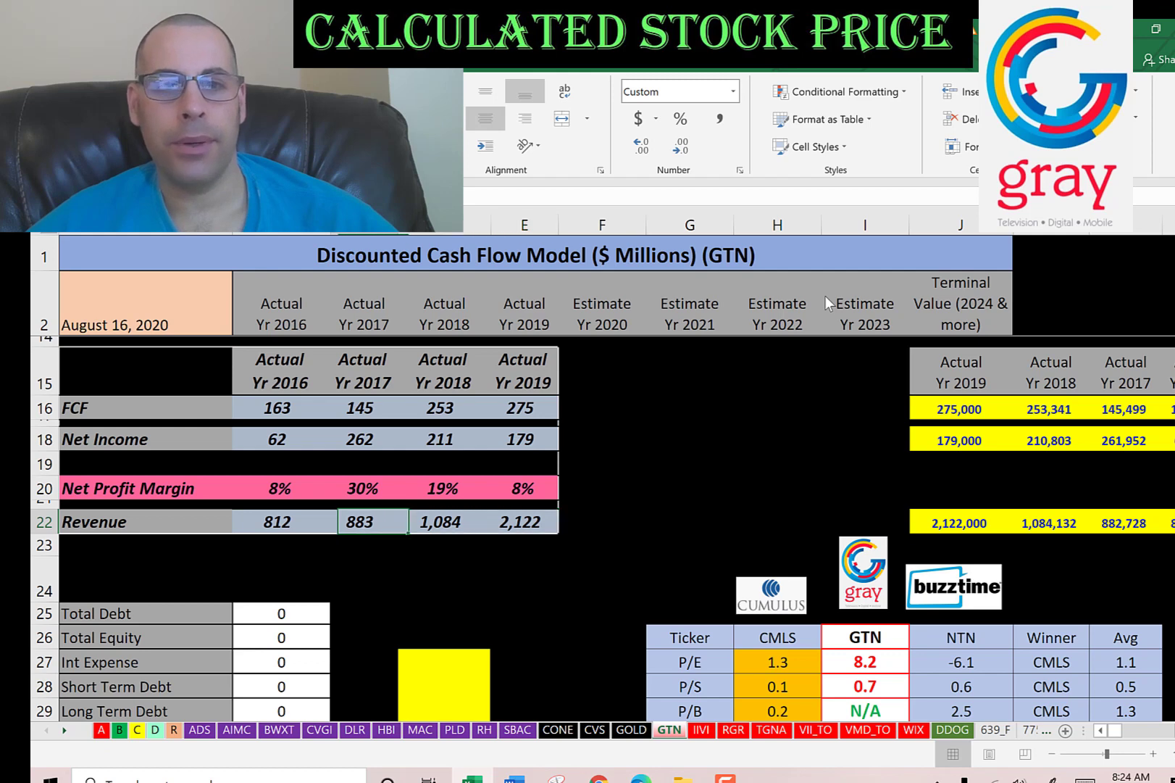
pyautogui.press('Left')
pyautogui.press('Up')
pyautogui.press('Up')
pyautogui.press('Up')
pyautogui.press('Up')
pyautogui.press('Up')
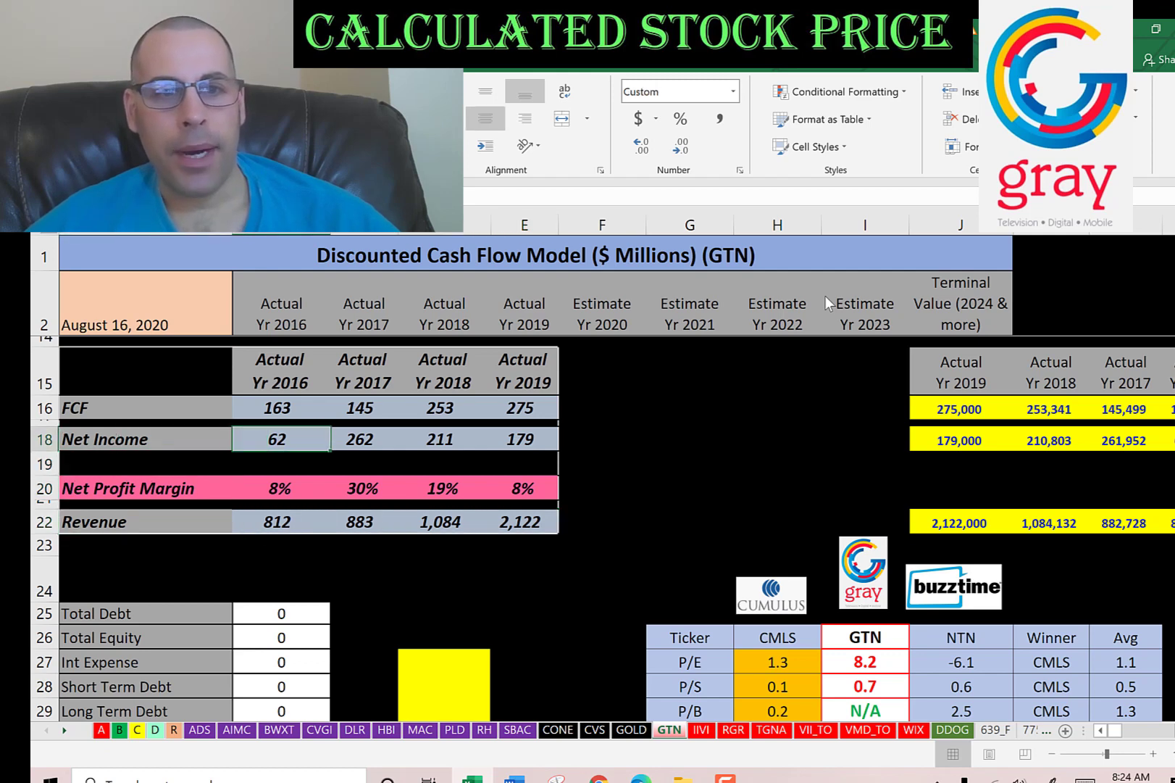
pyautogui.press('Right')
pyautogui.press('Right')
pyautogui.press('Right')
pyautogui.press('Down')
pyautogui.press('Left')
pyautogui.press('Left')
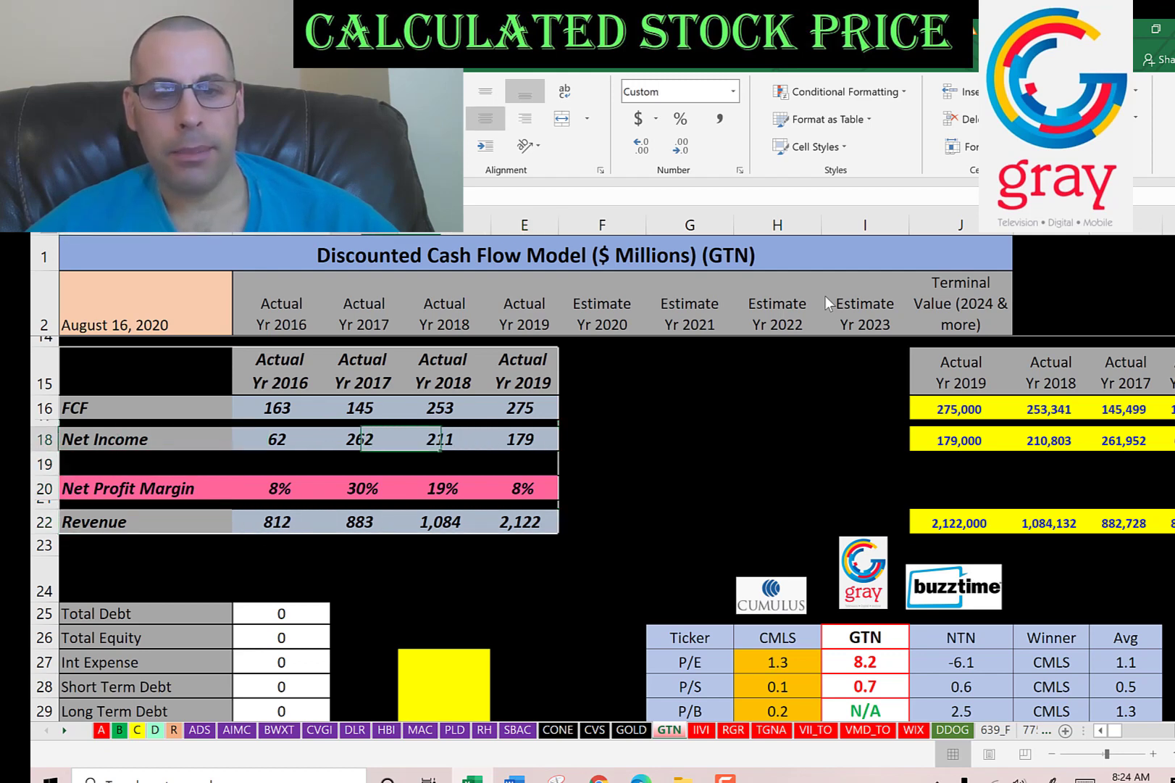
pyautogui.press('Down')
pyautogui.press('Down')
pyautogui.press('Down')
pyautogui.press('Down')
pyautogui.press('Down')
pyautogui.press('Down')
pyautogui.press('Down')
pyautogui.press('Down')
pyautogui.press('Down')
pyautogui.press('Down')
pyautogui.press('Down')
pyautogui.press('Down')
pyautogui.press('Down')
pyautogui.press('Down')
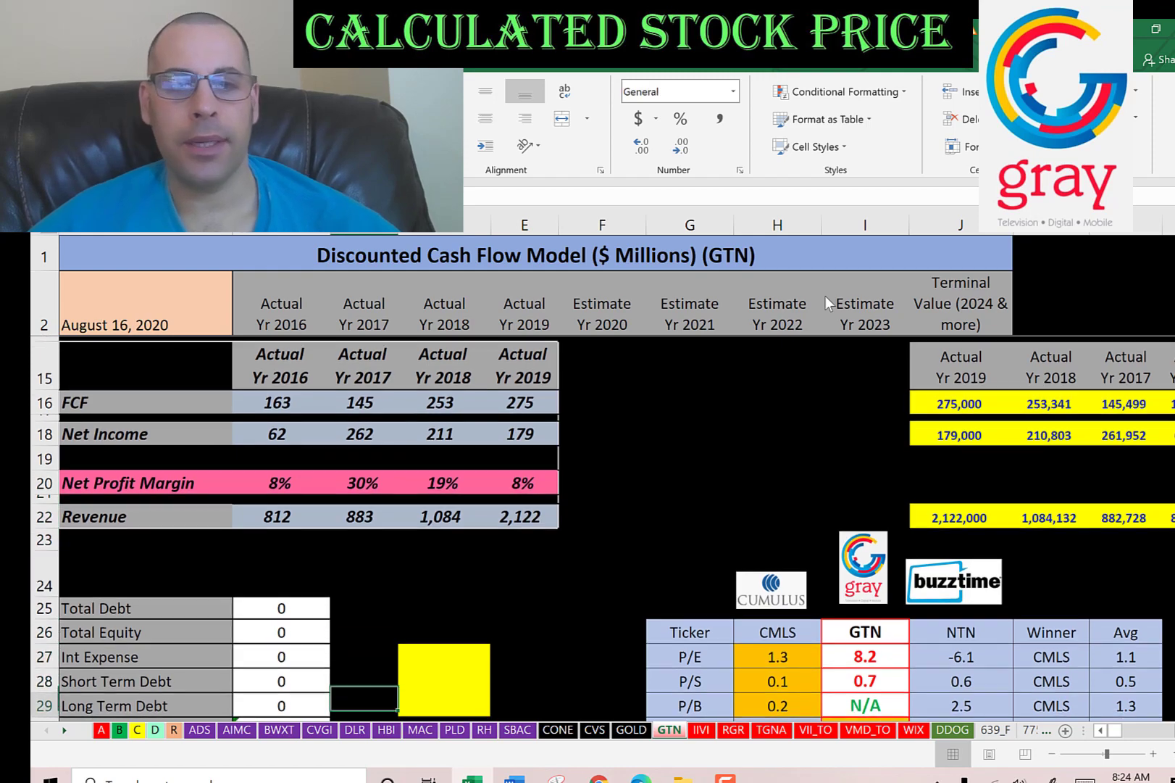
# - Paste GTN's 2019 interest expense from Yahoo Finance into its input cell
pyautogui.scroll(-2, 612, 397)
pyautogui.click(454, 479)
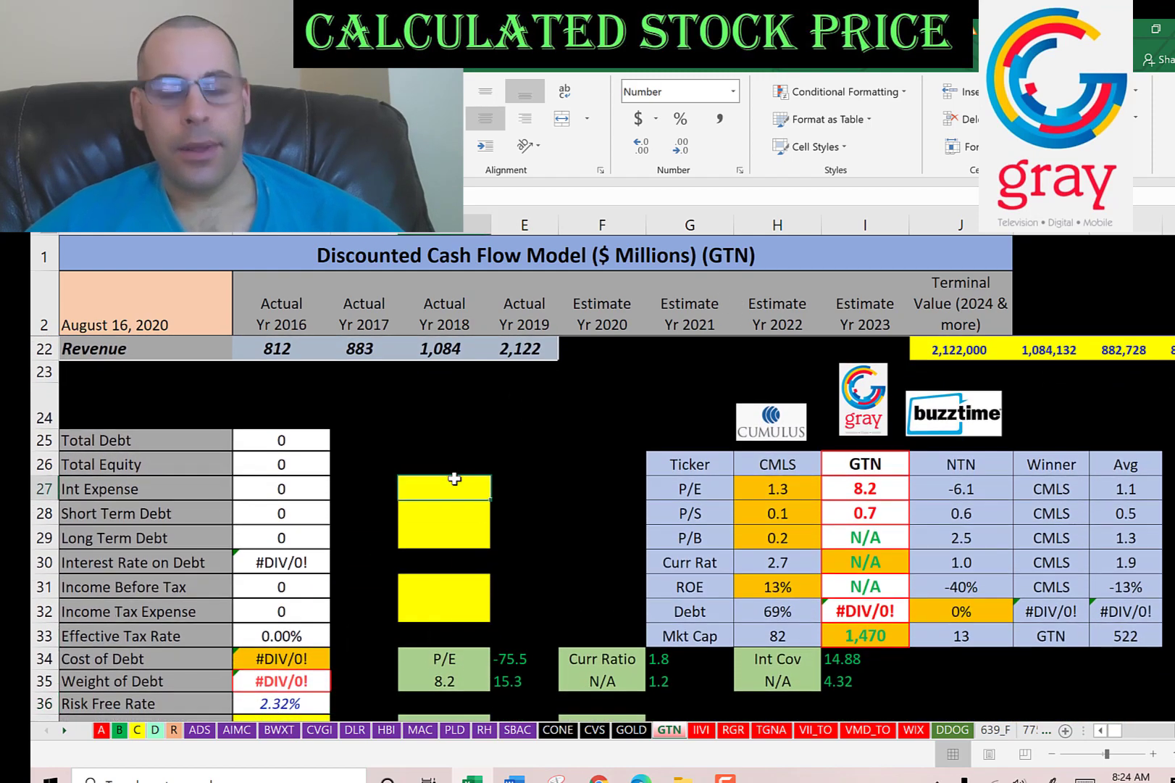
pyautogui.hotkey('alt', 'Tab')
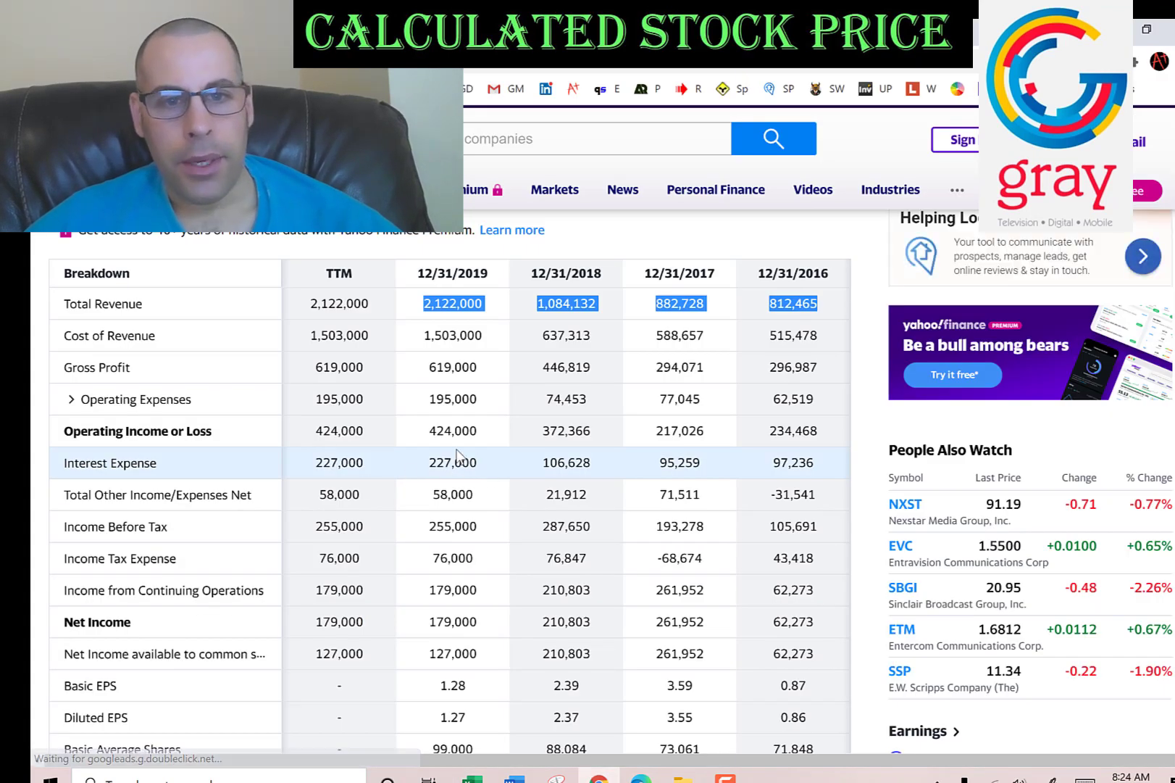
pyautogui.click(459, 458)
pyautogui.hotkey('ctrl', 'c')
pyautogui.hotkey('alt', 'Tab')
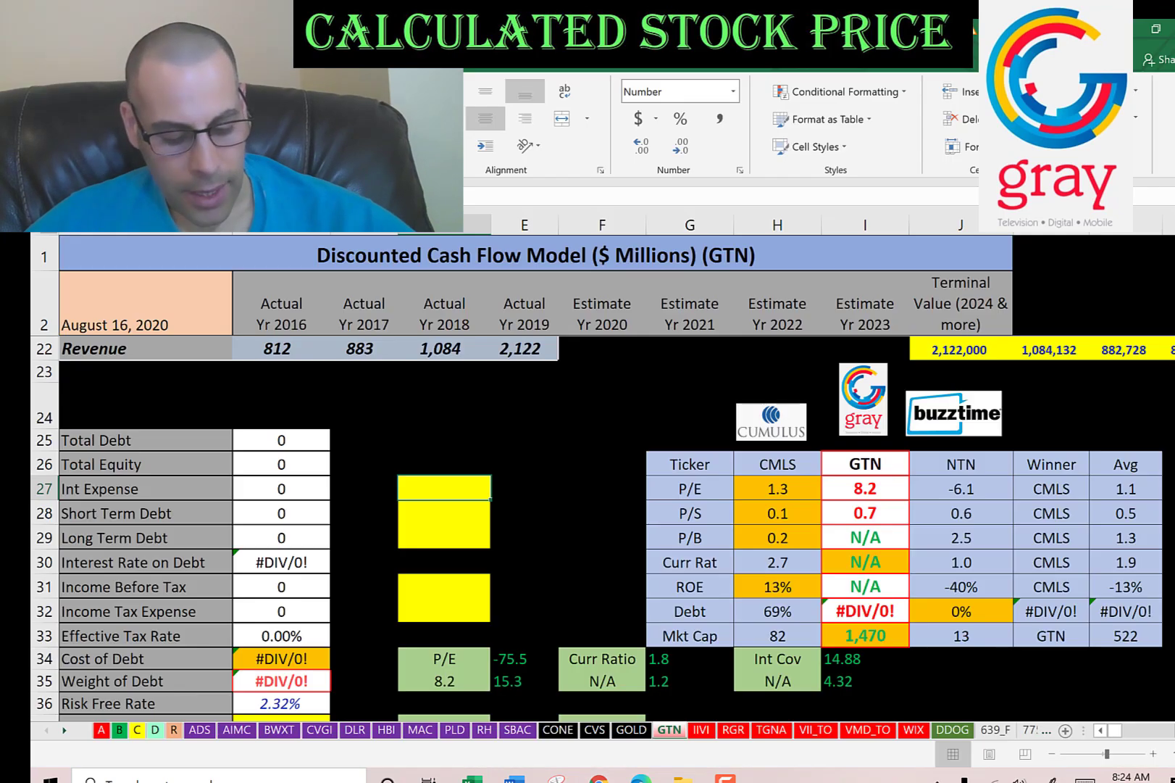
pyautogui.hotkey('ctrl', 'v')
# - Copy the 2019 Long Term Debt from the balance sheet into its input cell
pyautogui.hotkey('alt', 'Tab')
pyautogui.scroll(2, 459, 457)
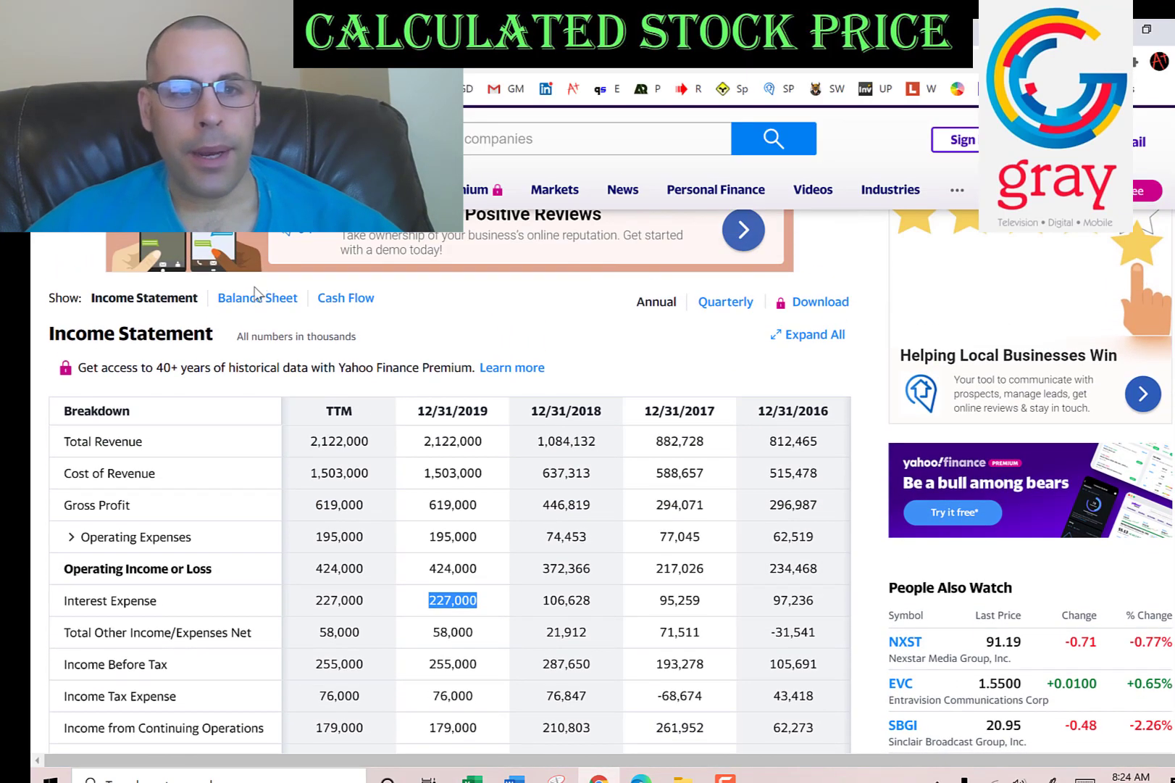
pyautogui.click(255, 311)
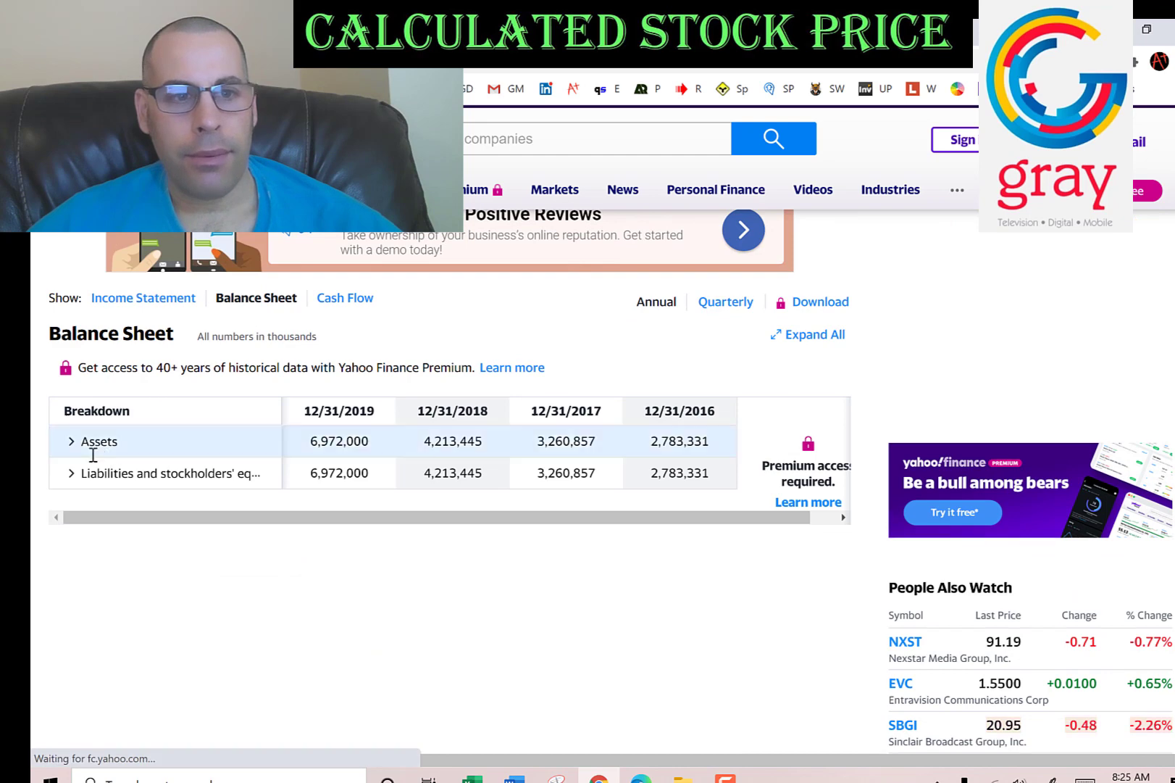
pyautogui.click(72, 474)
pyautogui.click(85, 504)
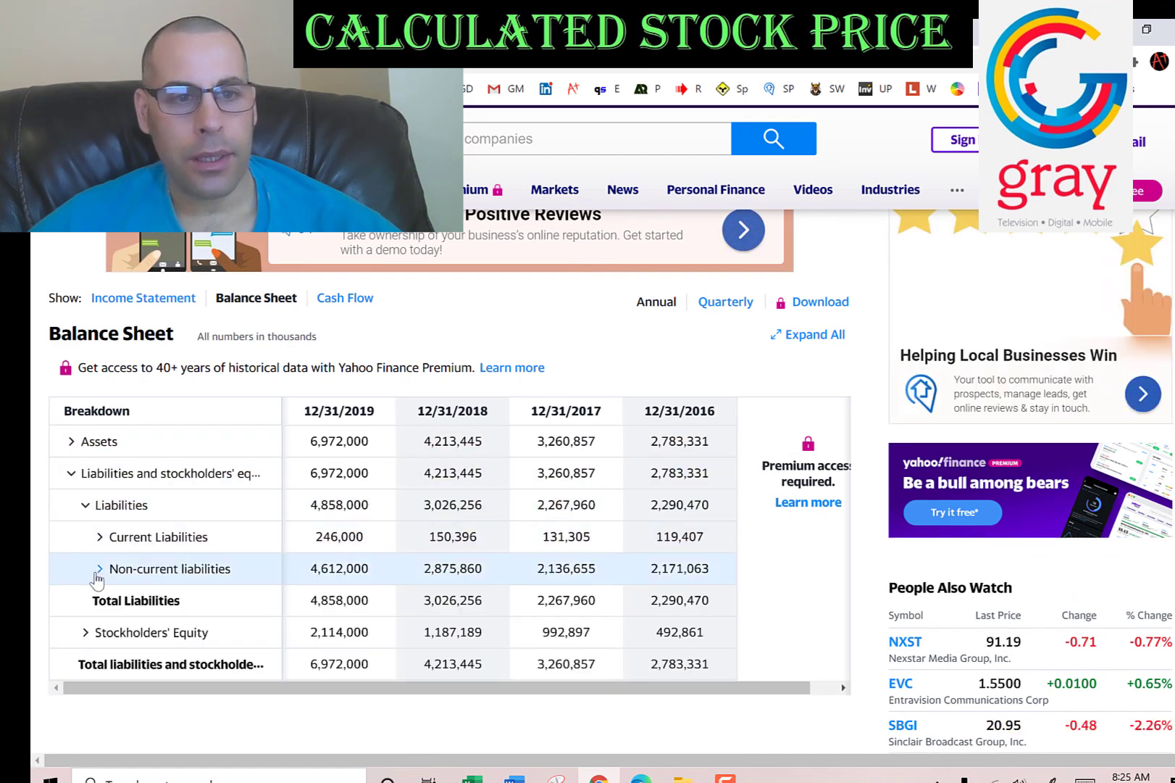
pyautogui.click(99, 537)
pyautogui.scroll(-2, 220, 481)
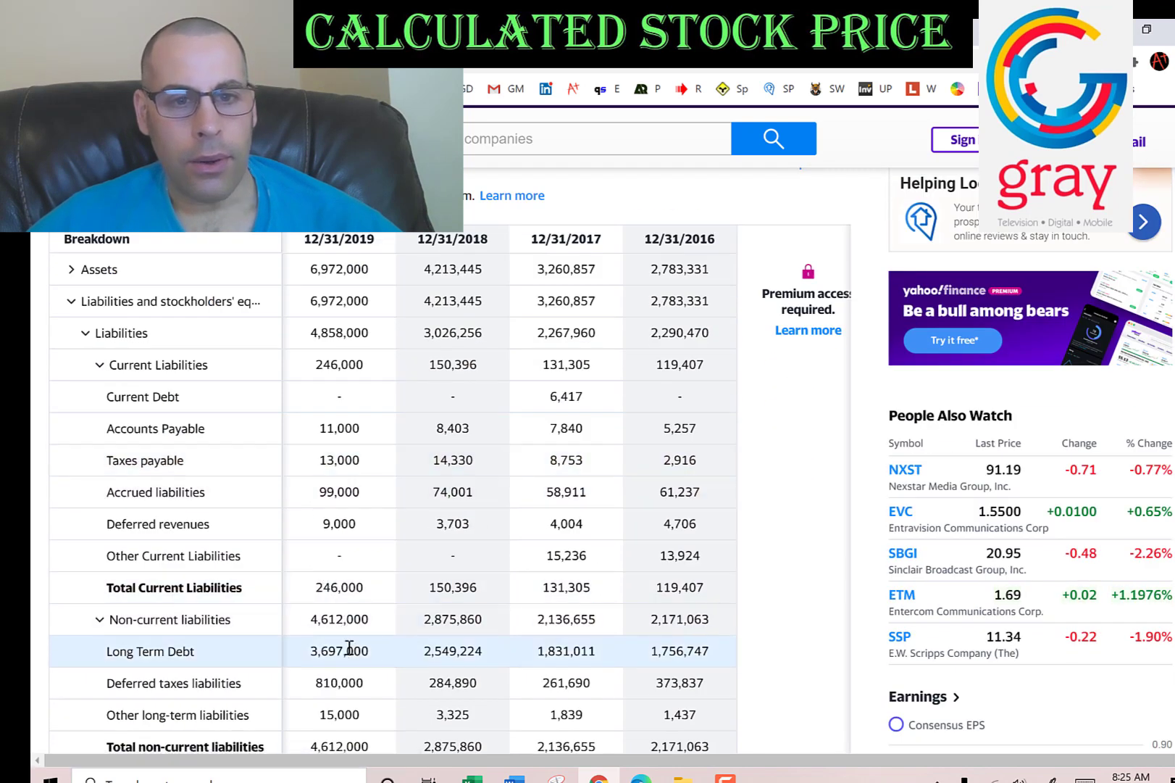
pyautogui.hotkey('ctrl', 'c')
pyautogui.hotkey('alt', 'Tab')
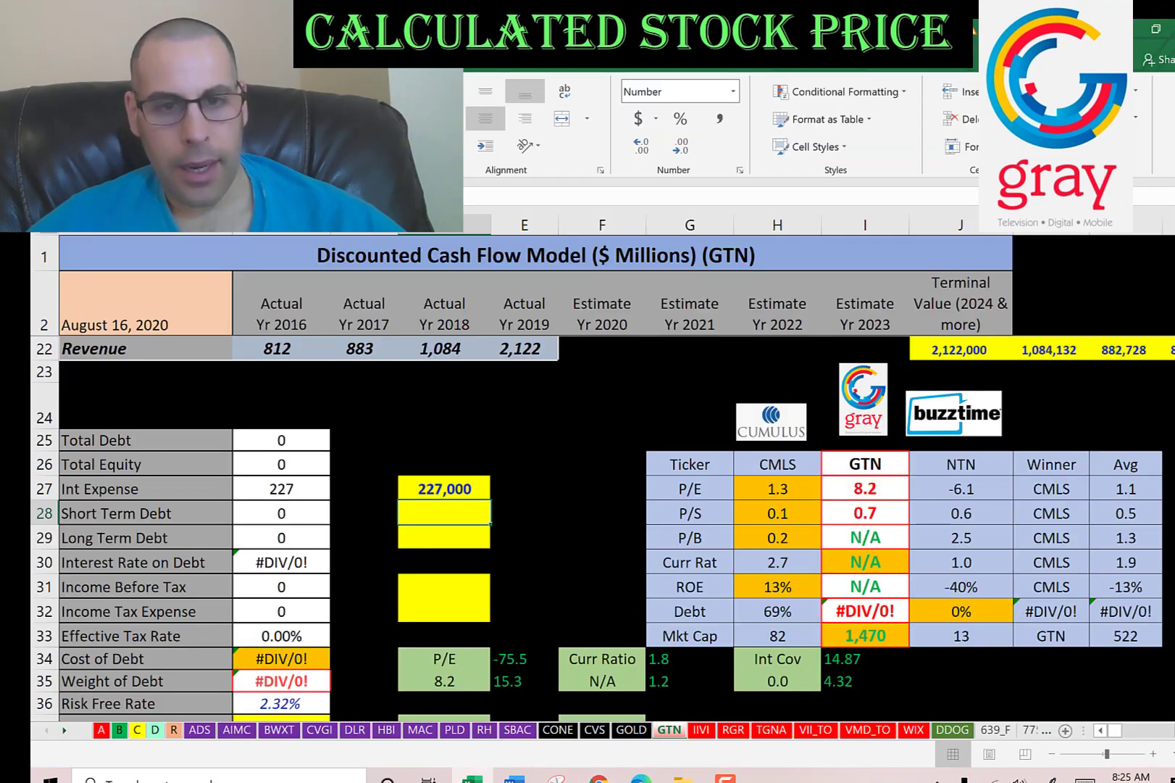
pyautogui.hotkey('ctrl', 'v')
pyautogui.press('Return')
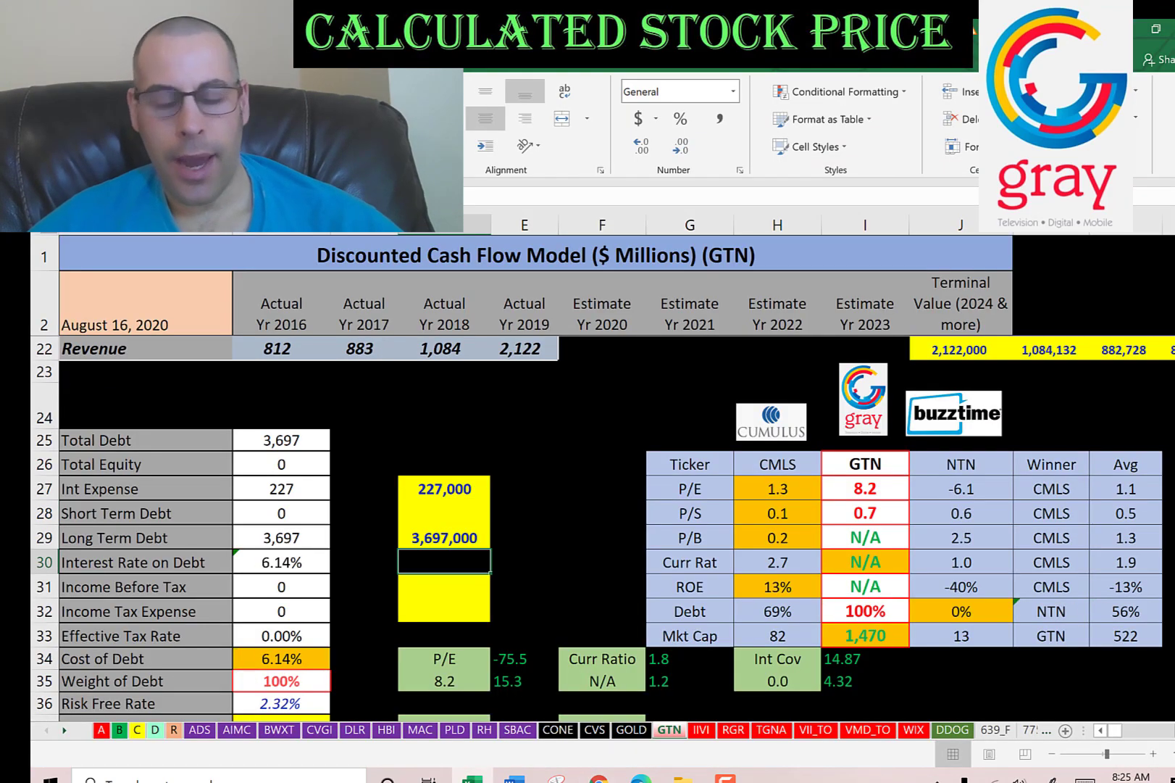
# - Copy the 2019 Income Before Tax from the income statement into its cell
pyautogui.hotkey('alt', 'Tab')
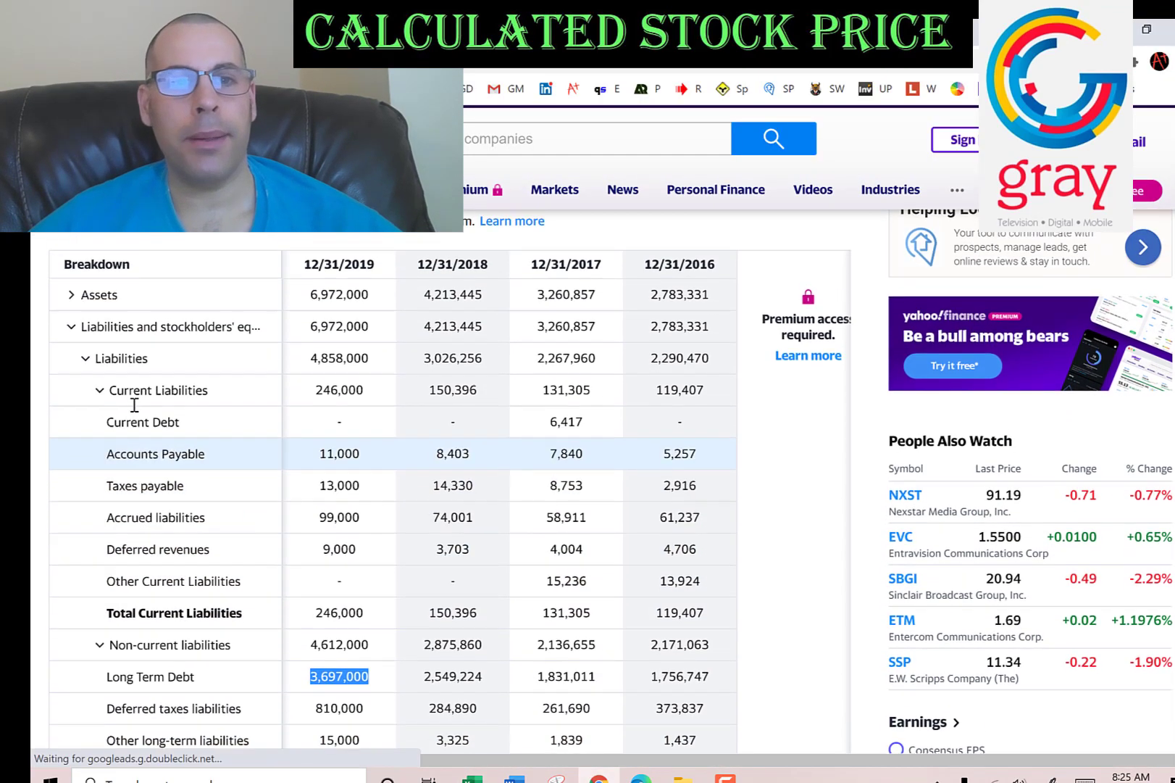
pyautogui.click(142, 232)
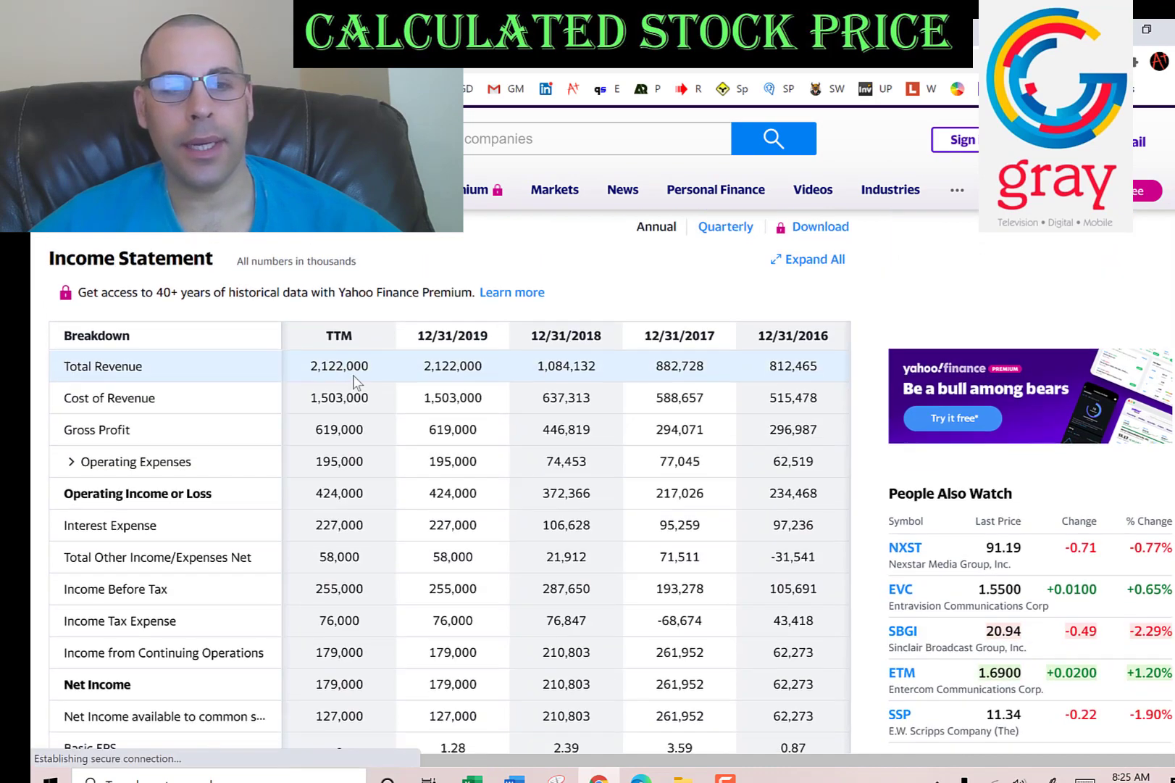
pyautogui.scroll(-3, 381, 383)
pyautogui.doubleClick(461, 336)
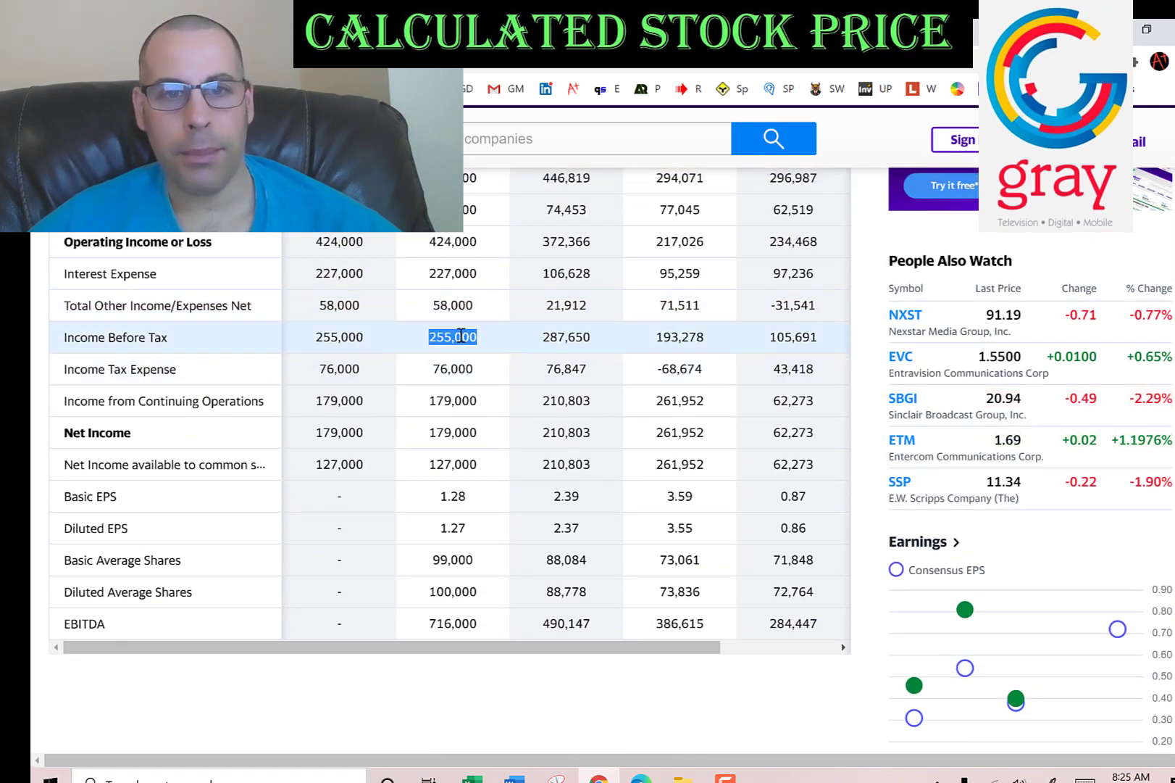
pyautogui.hotkey('ctrl', 'c')
pyautogui.hotkey('alt', 'Tab')
pyautogui.hotkey('ctrl', 'v')
pyautogui.press('Return')
# - Paste the 2019 Income Tax Expense into the row 32 input, giving 29.80% tax rate
pyautogui.hotkey('alt', 'Tab')
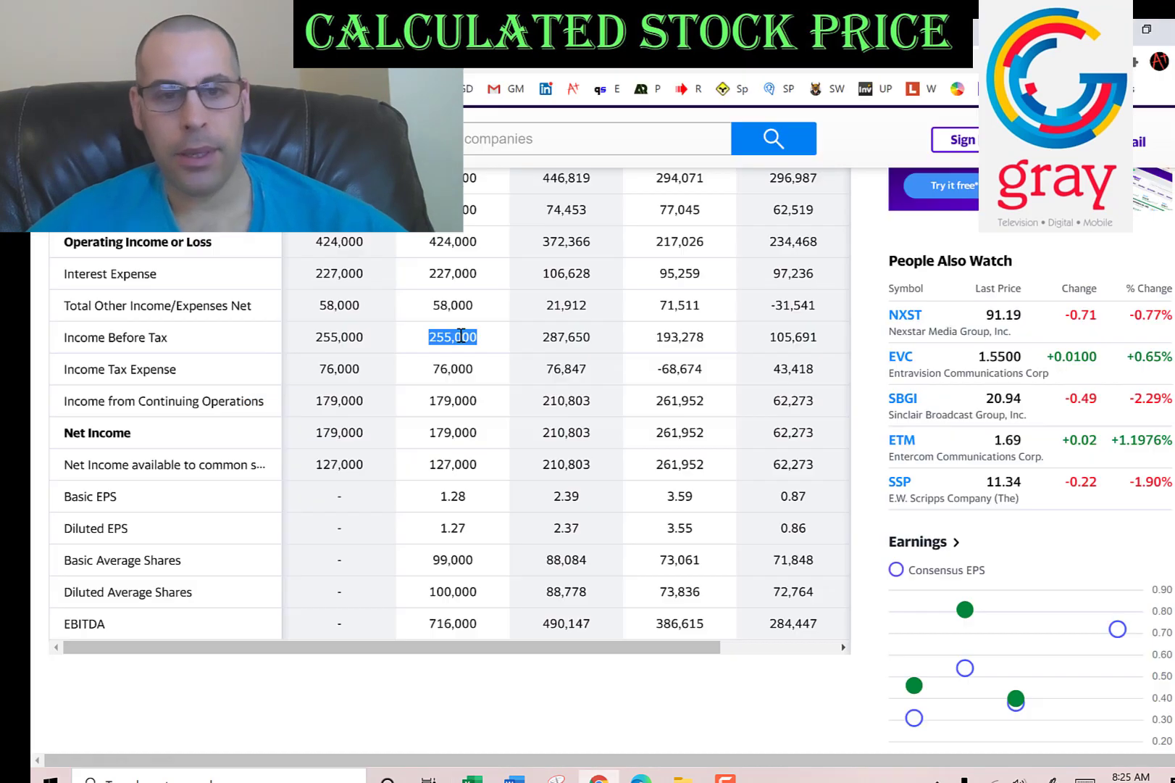
pyautogui.click(466, 364)
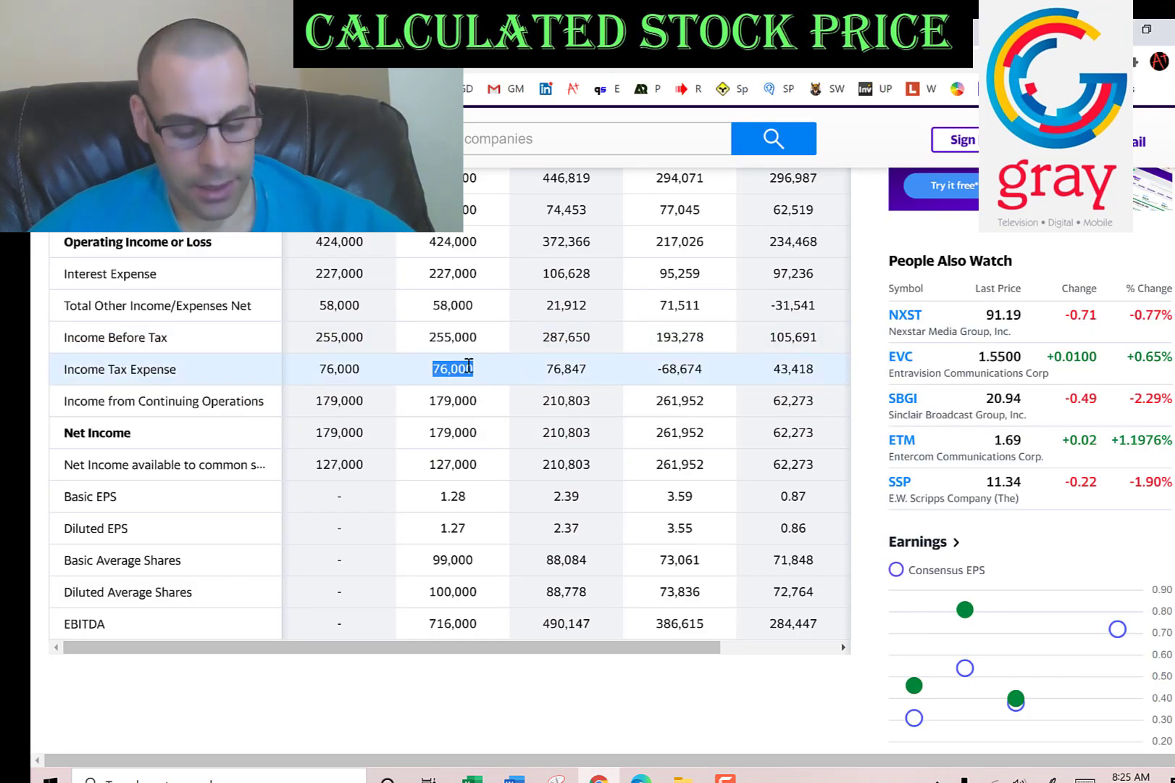
pyautogui.hotkey('ctrl', 'c')
pyautogui.hotkey('alt', 'Tab')
pyautogui.hotkey('ctrl', 'v')
pyautogui.press('Return')
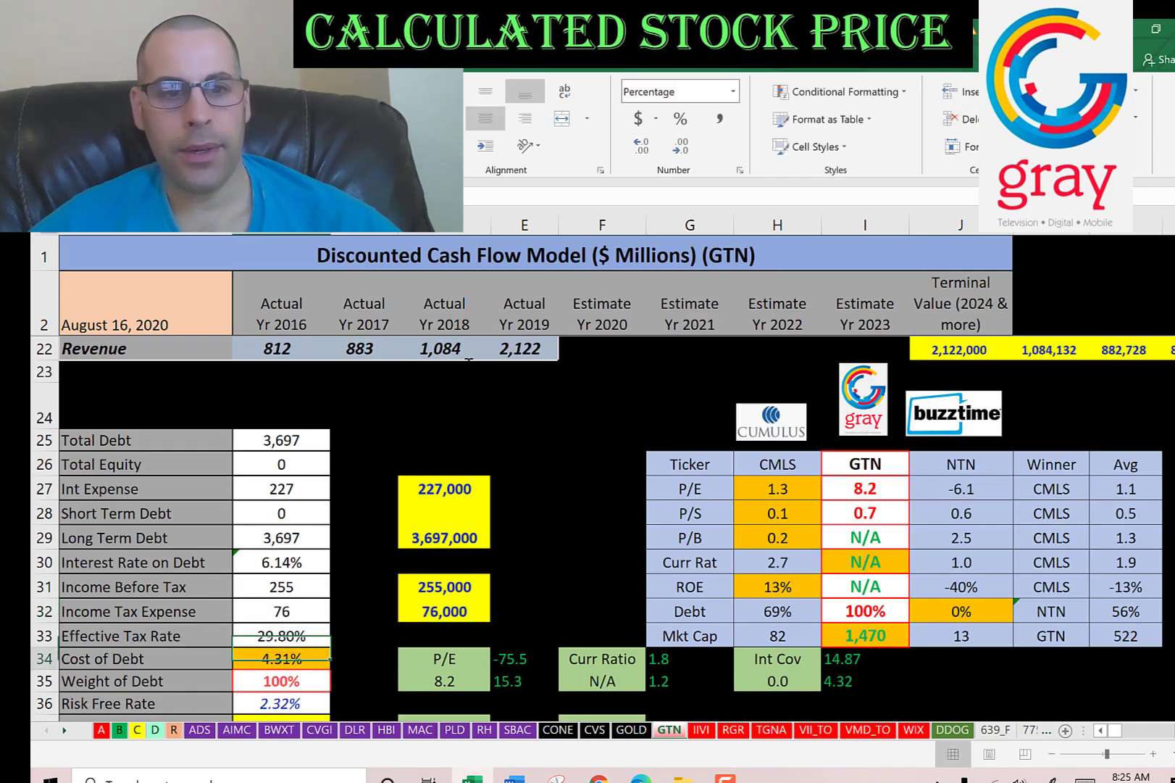
pyautogui.scroll(-3, 297, 520)
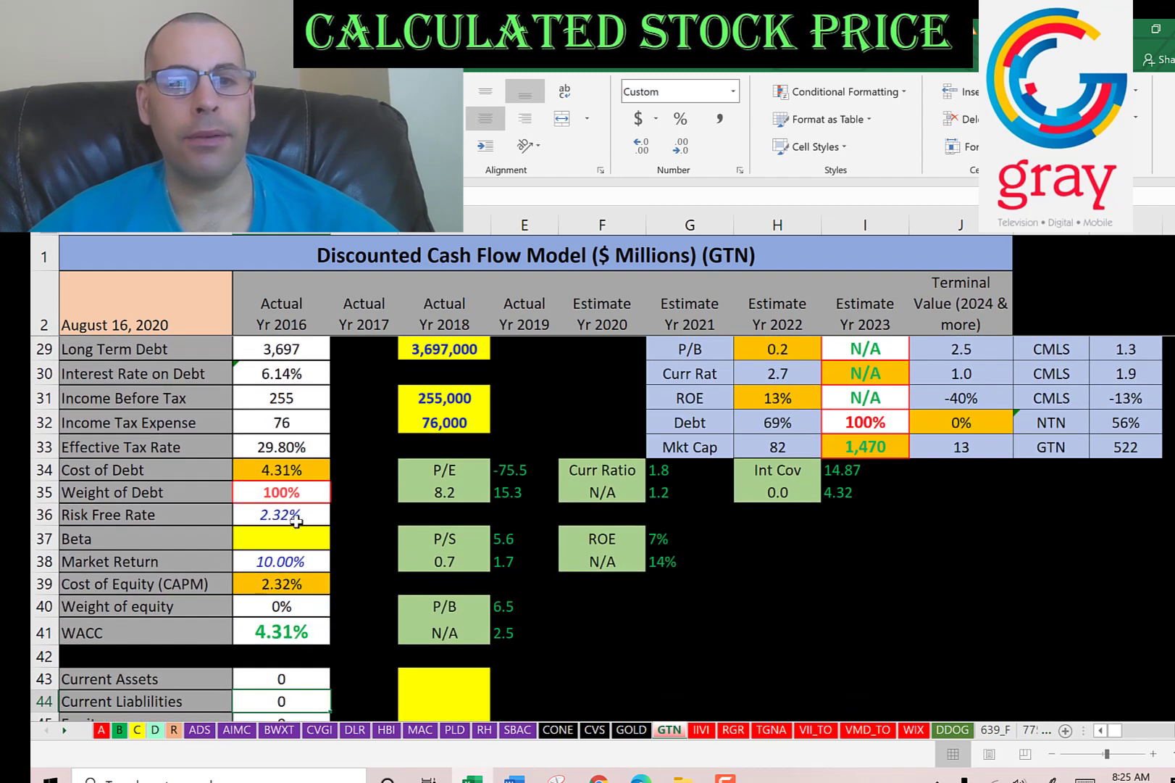
pyautogui.scroll(-1, 305, 525)
# - Enter the Beta (5Y Monthly) of 2.04 from Yahoo Finance into the Beta cell
pyautogui.click(283, 464)
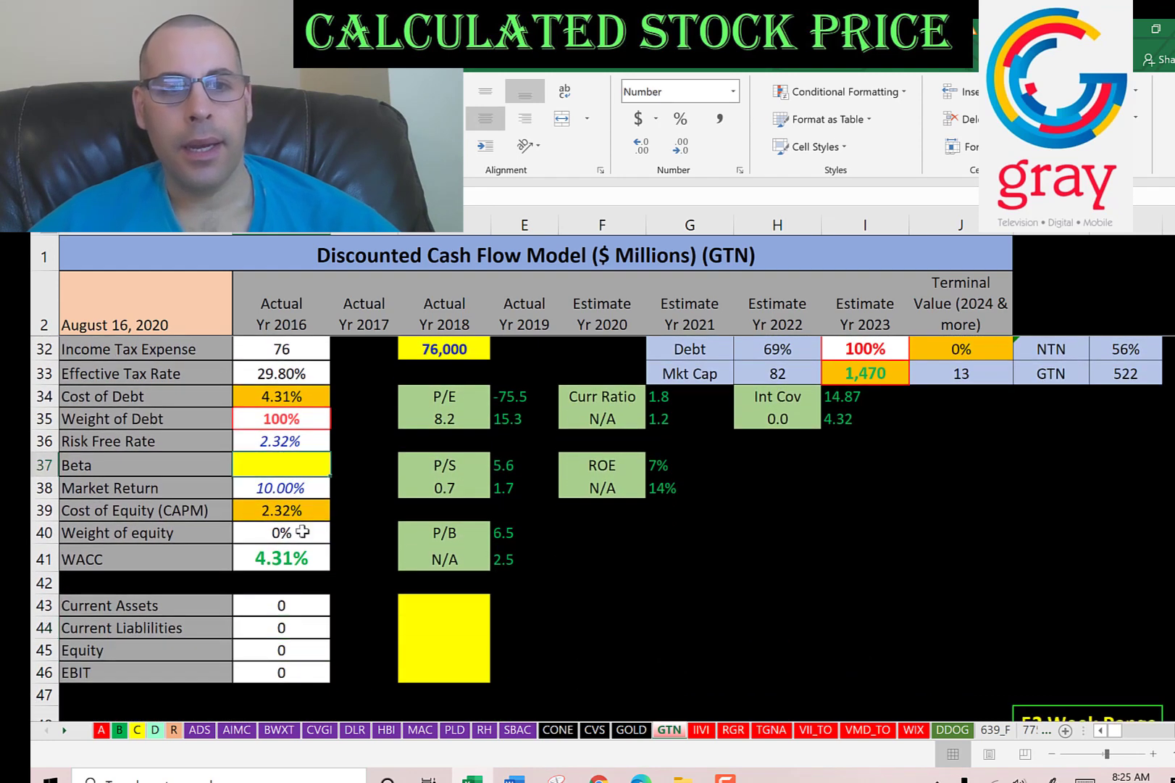
pyautogui.hotkey('alt', 'Tab')
pyautogui.scroll(5, 310, 543)
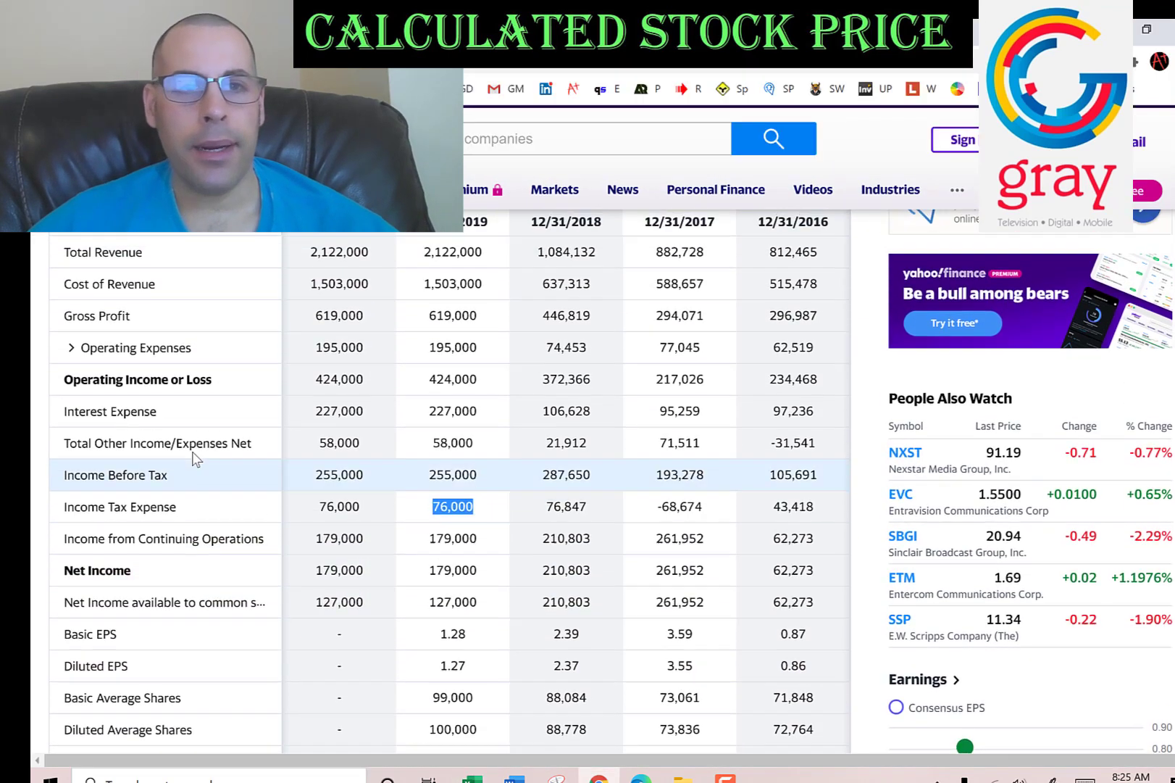
pyautogui.scroll(3, 36, 340)
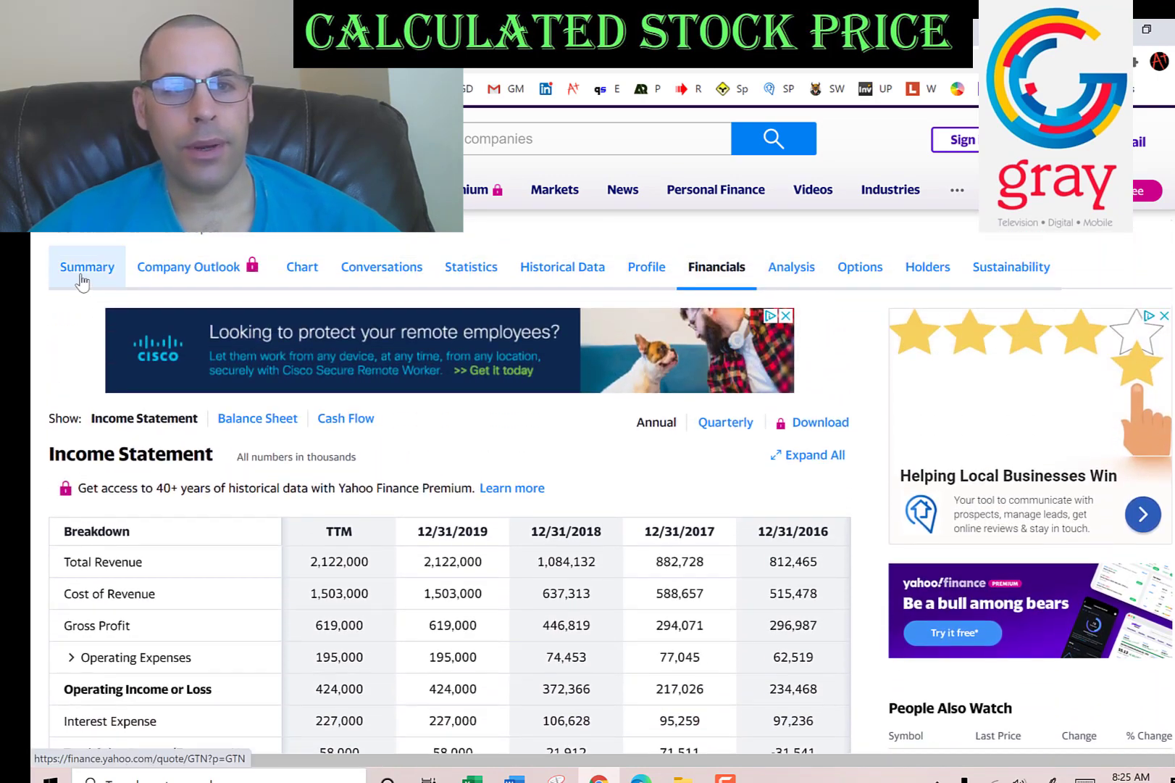
pyautogui.hotkey('alt', 'Left')
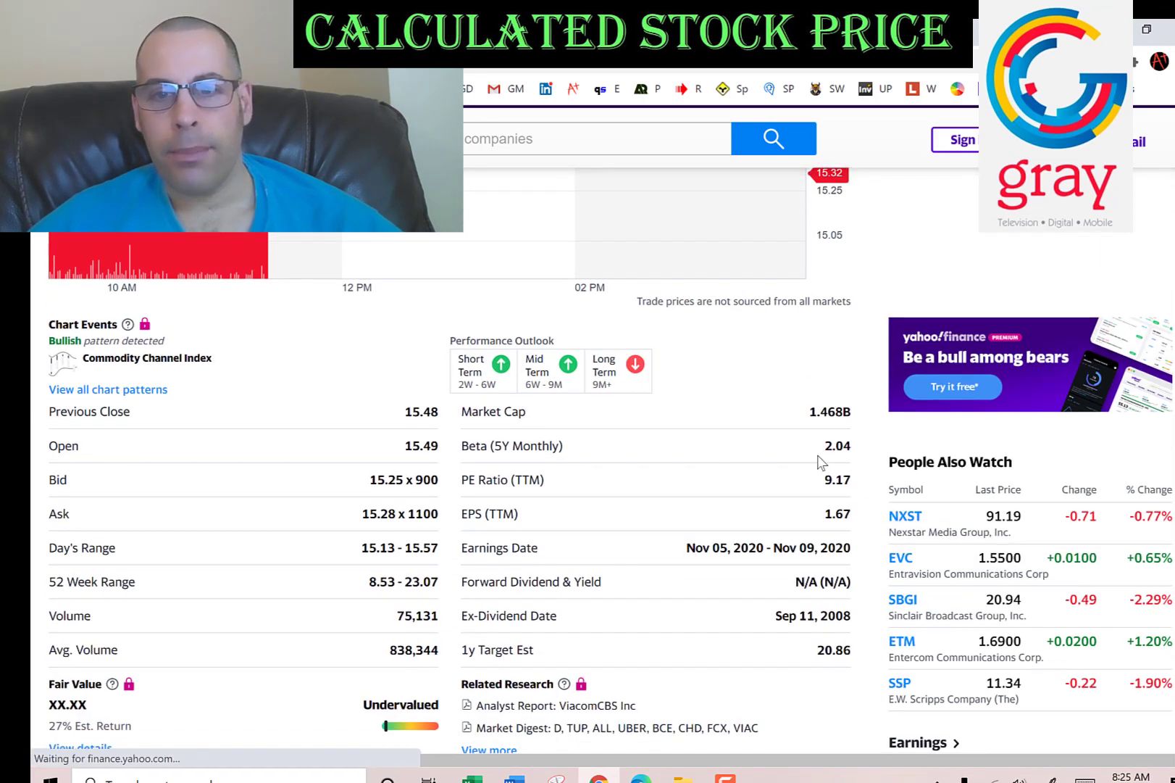
pyautogui.doubleClick(833, 445)
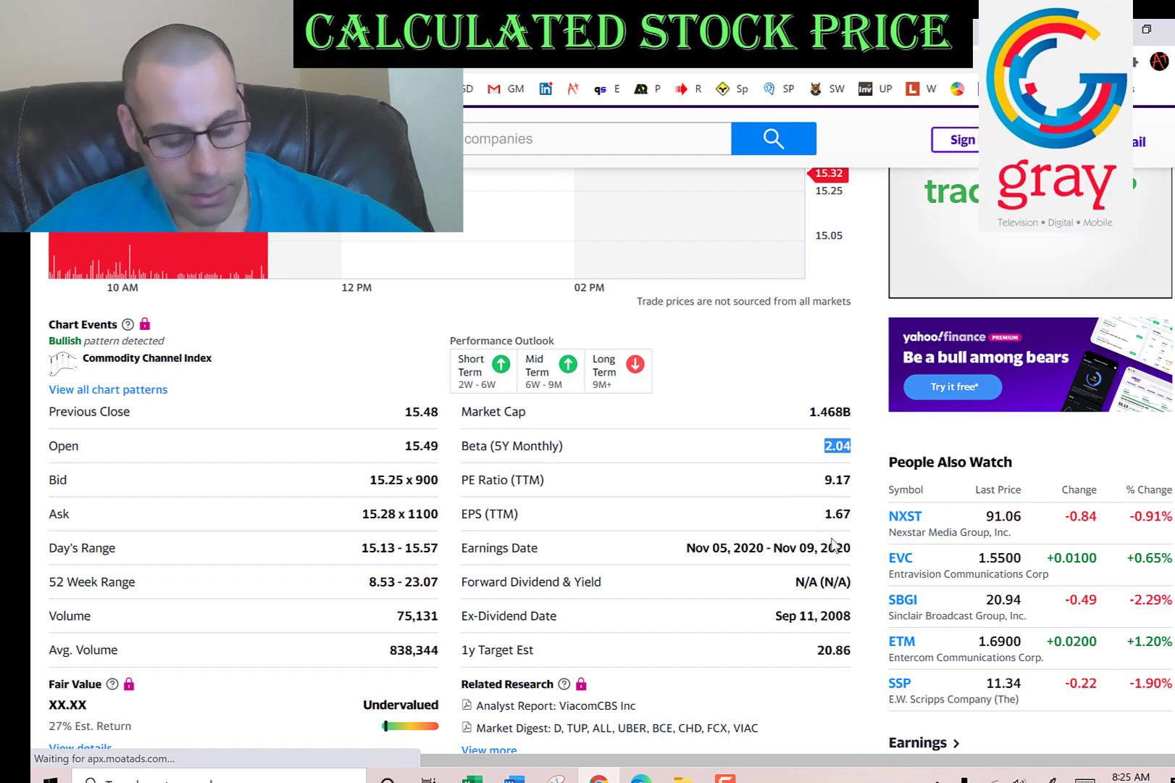
pyautogui.hotkey('alt', 'Tab')
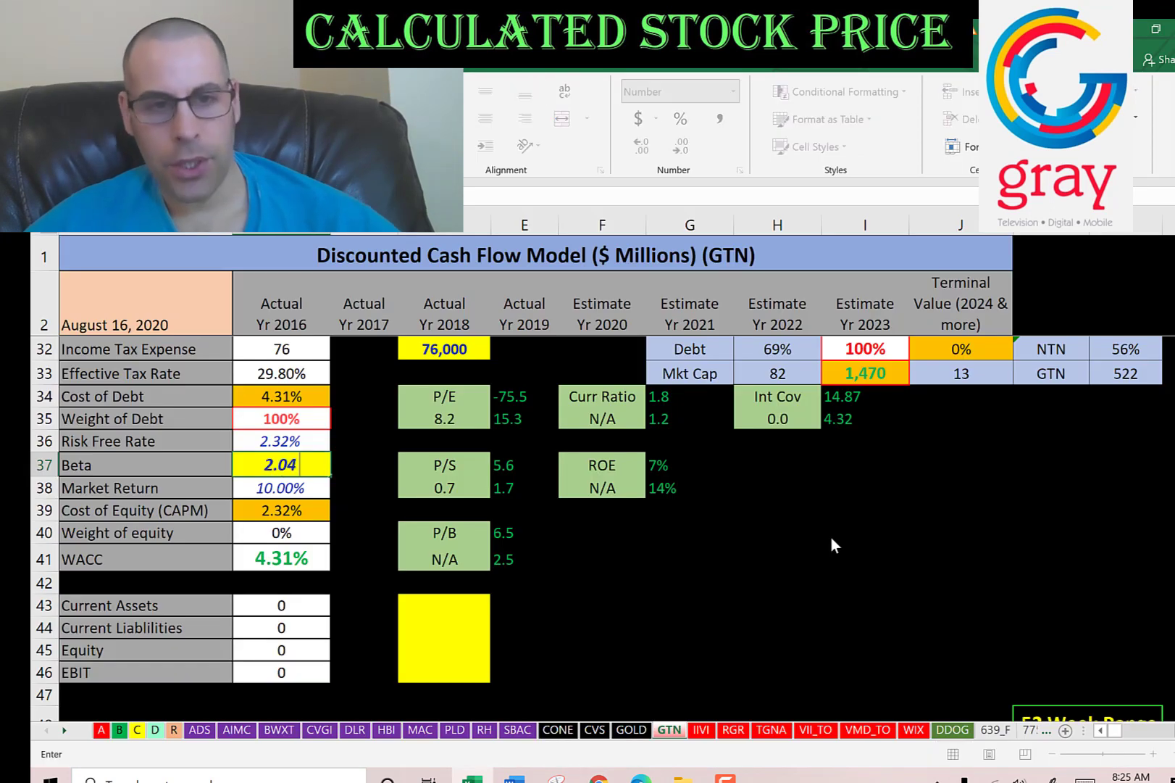
pyautogui.press('Return')
pyautogui.press('Down')
pyautogui.press('Down')
pyautogui.press('Down')
pyautogui.press('Down')
pyautogui.press('Down')
# - Select the current assets input cell and go back to Yahoo Finance
pyautogui.scroll(-1, 490, 494)
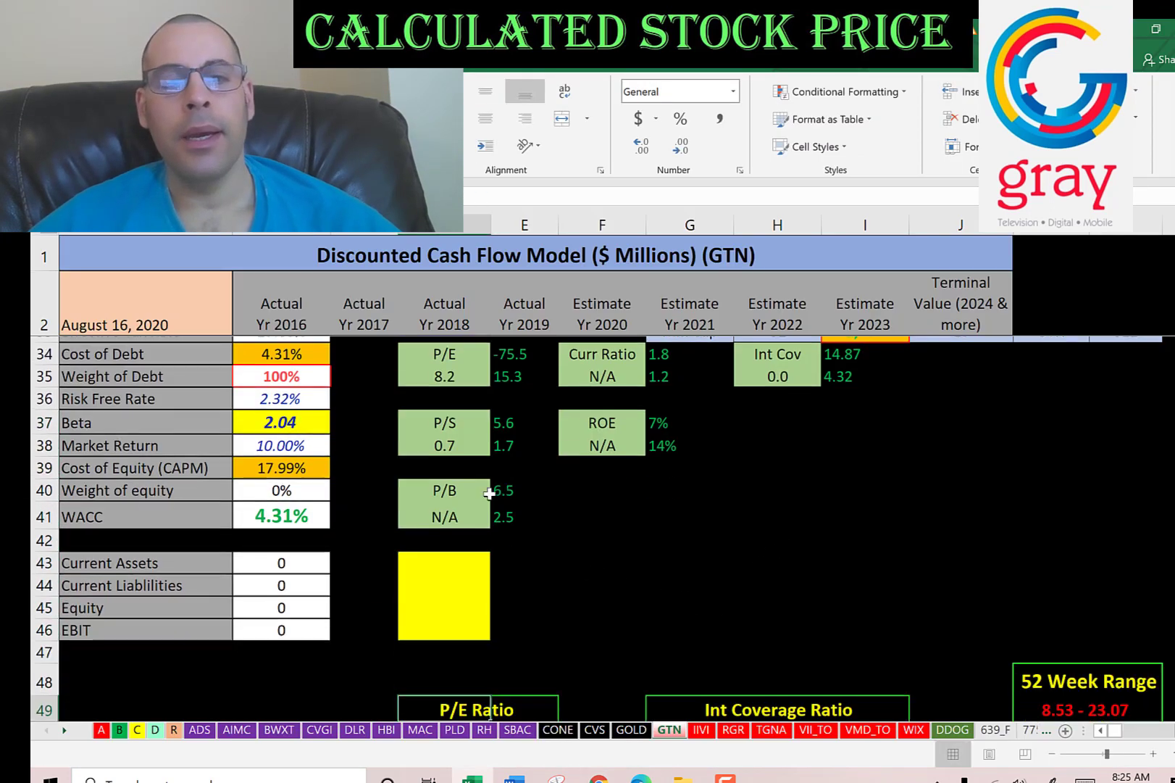
pyautogui.scroll(-2, 490, 493)
pyautogui.click(452, 466)
pyautogui.hotkey('alt', 'Tab')
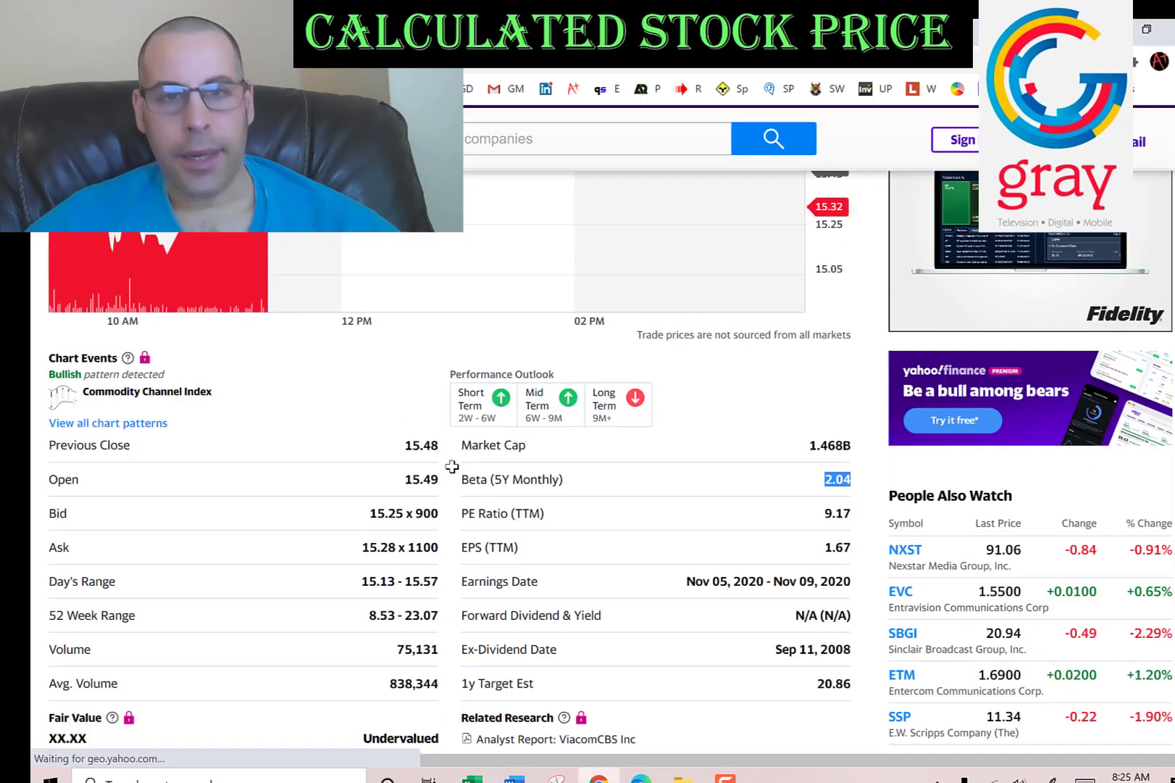
pyautogui.scroll(4, 533, 359)
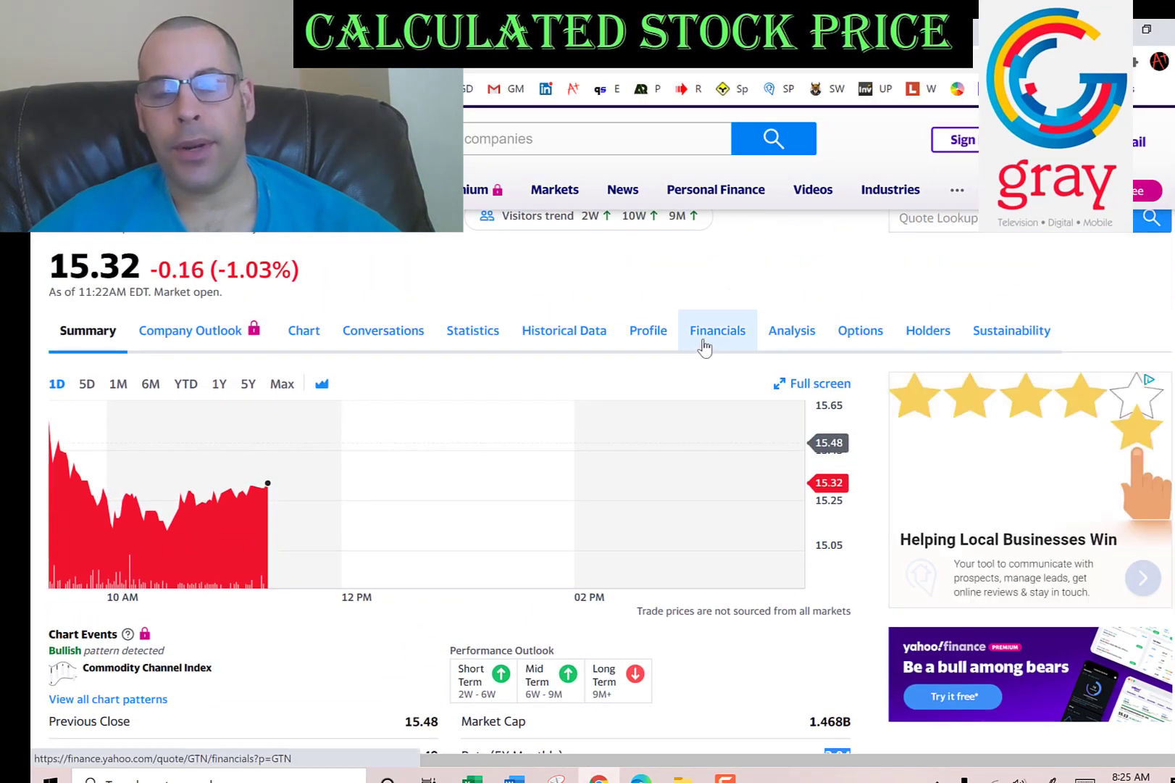
# - Copy 2019 current assets of 672,000 from the balance sheet into row 43
pyautogui.click(702, 347)
pyautogui.click(254, 370)
pyautogui.scroll(-2, 318, 388)
pyautogui.doubleClick(319, 388)
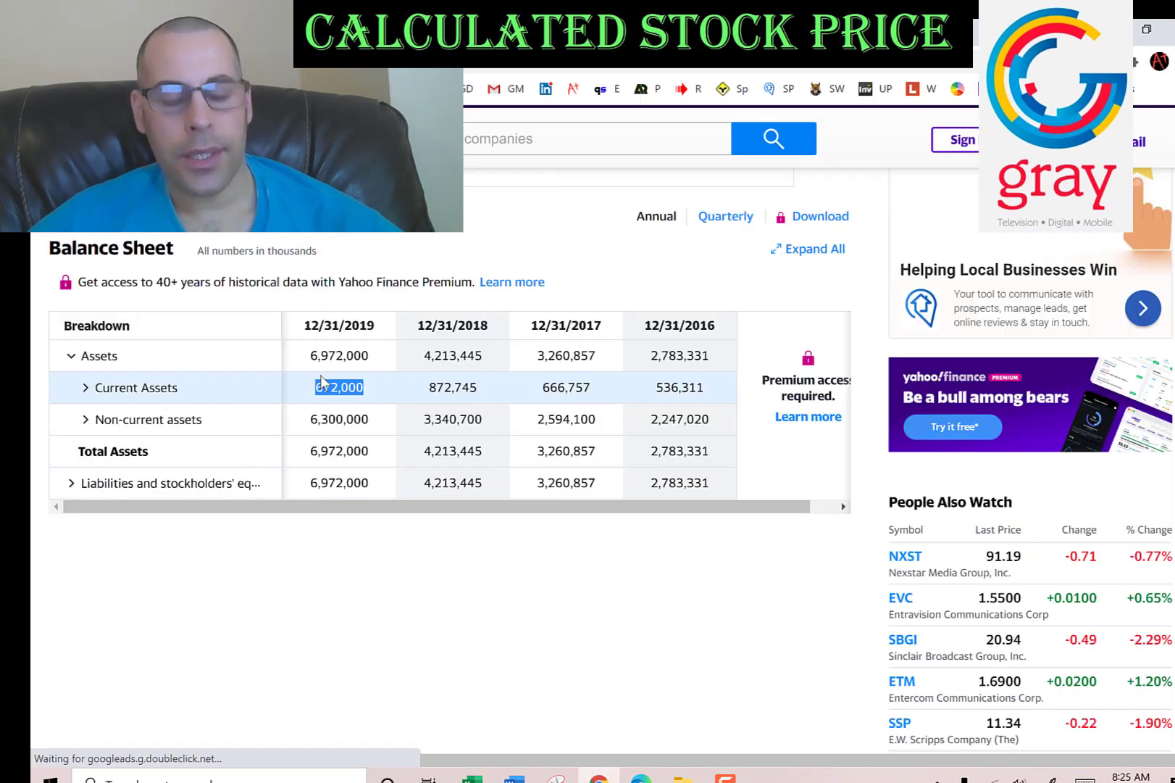
pyautogui.hotkey('ctrl', 'c')
pyautogui.hotkey('alt', 'Tab')
pyautogui.hotkey('ctrl', 'v')
pyautogui.press('Return')
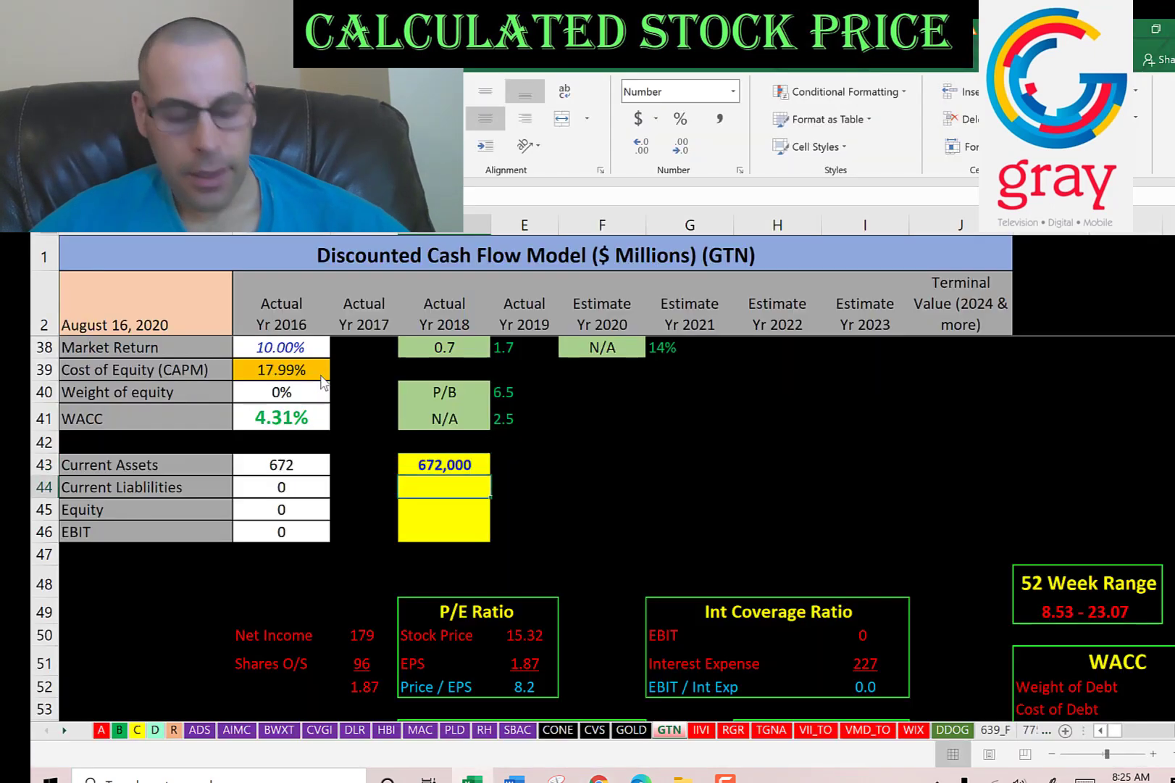
# - Paste 2019 current liabilities of 246,000 into the row 44 cell
pyautogui.hotkey('alt', 'Tab')
pyautogui.scroll(-2, 321, 375)
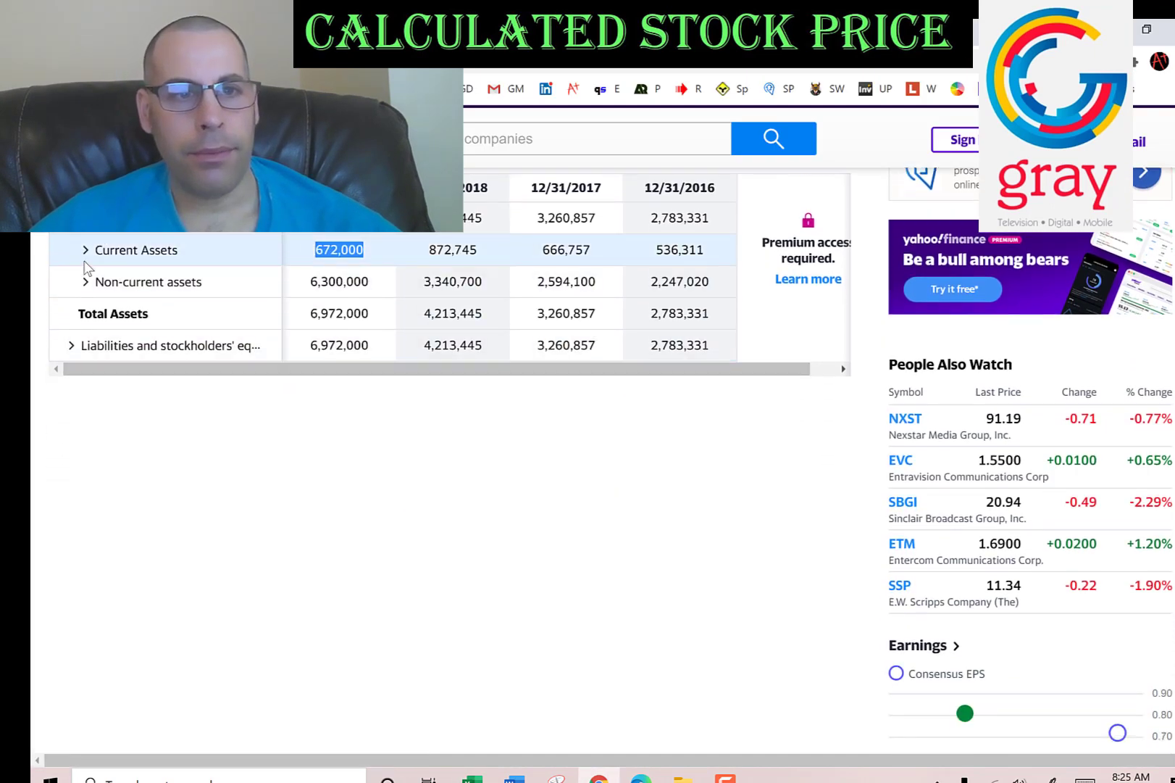
pyautogui.click(85, 253)
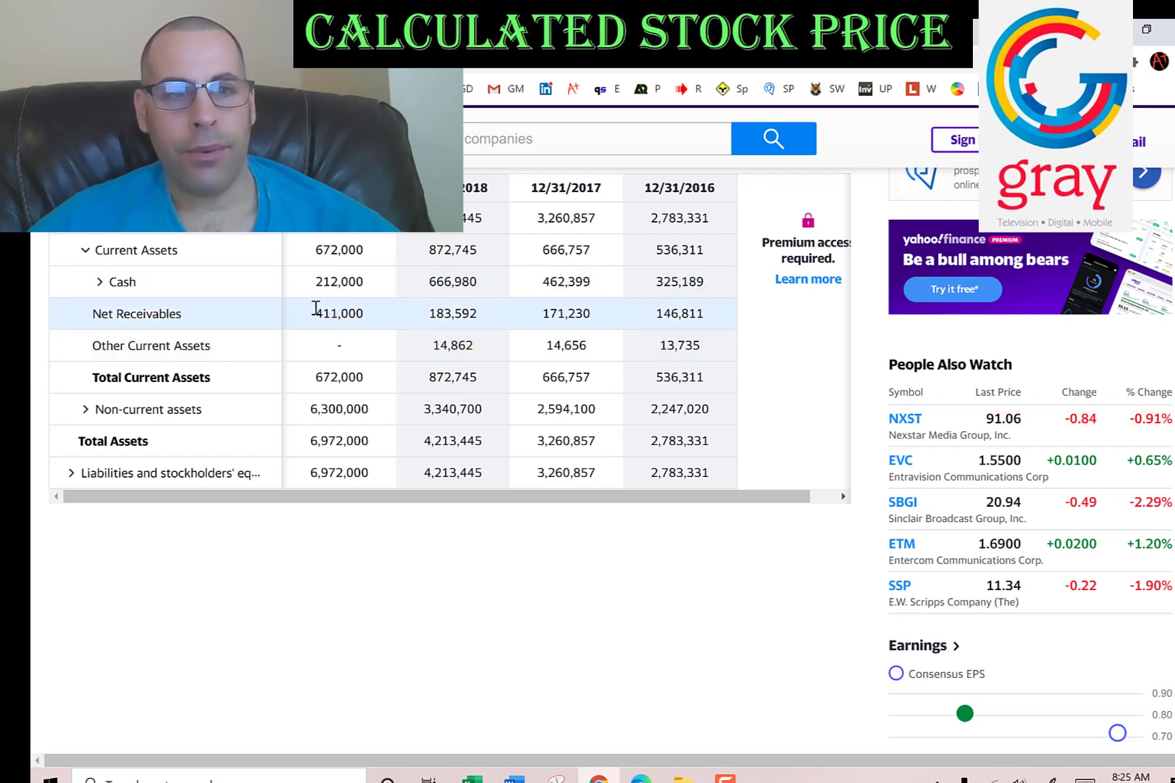
pyautogui.click(71, 472)
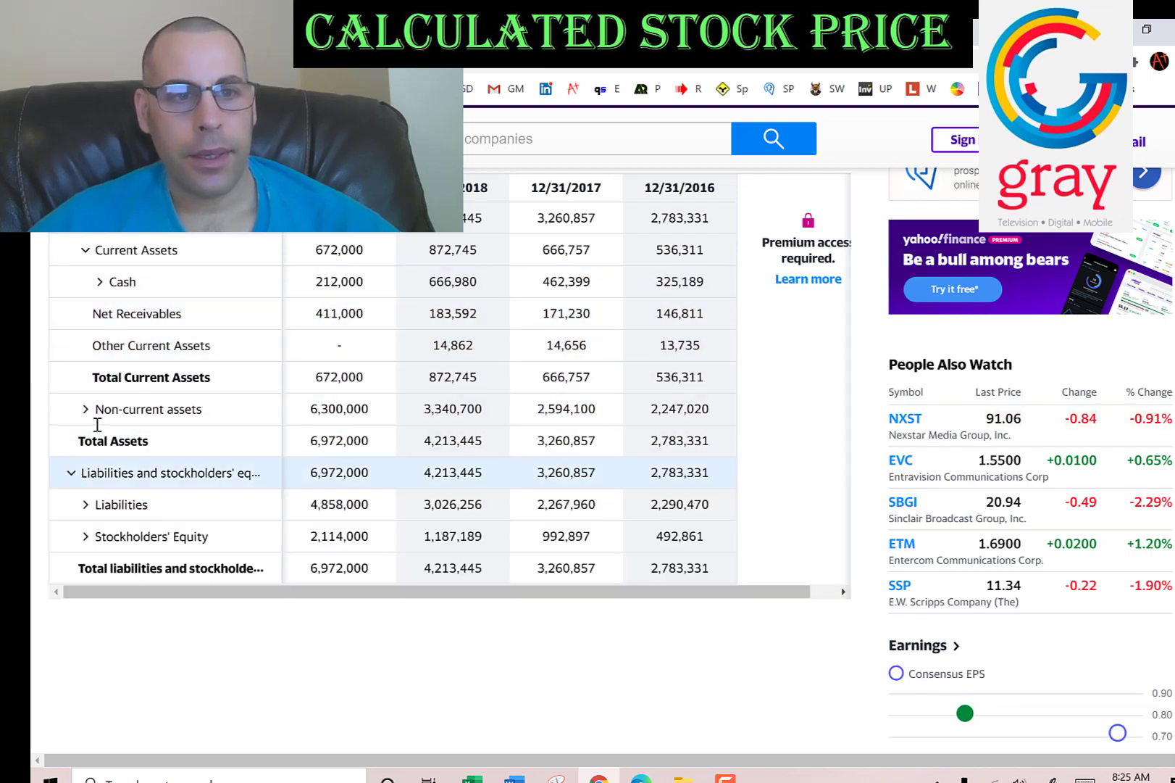
pyautogui.scroll(-3, 95, 362)
pyautogui.click(92, 333)
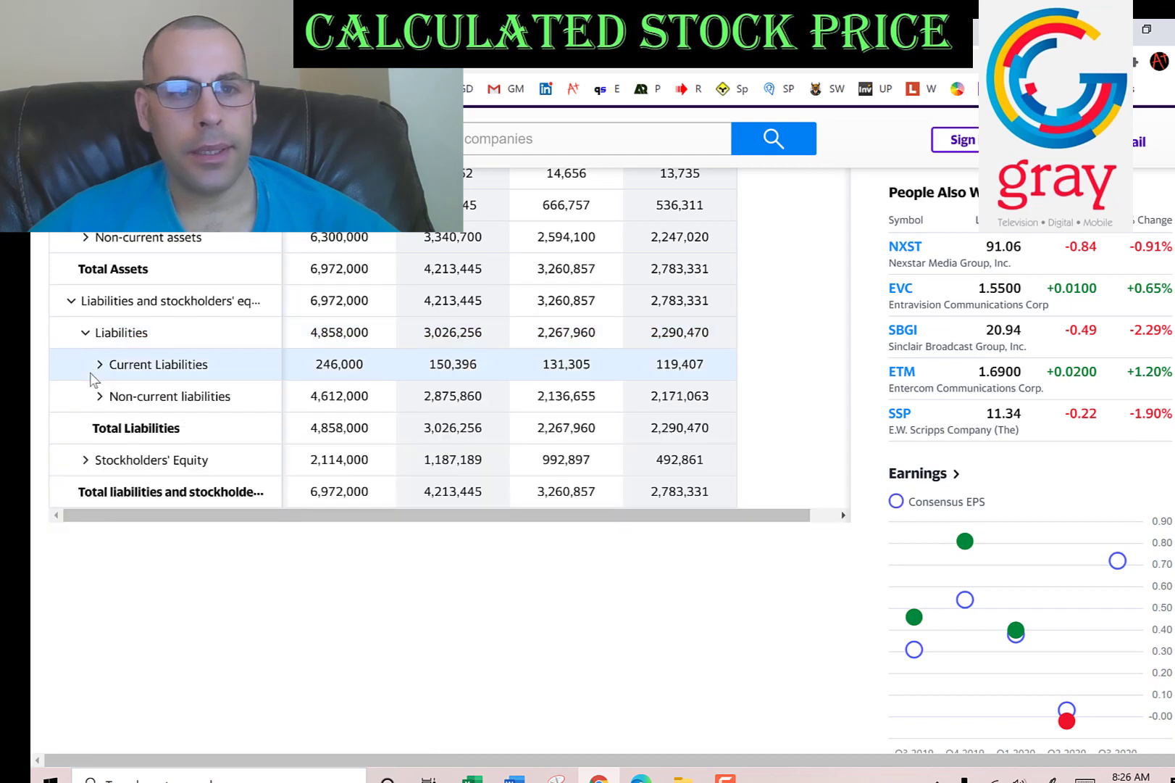
pyautogui.click(102, 364)
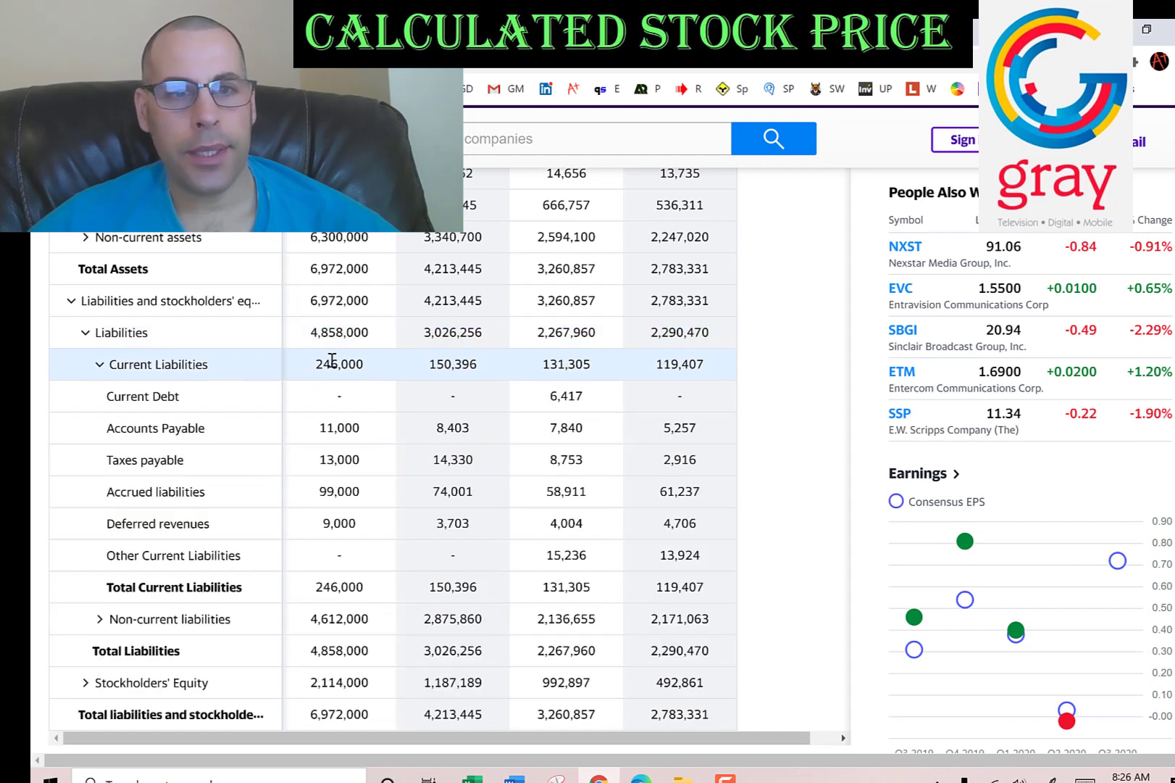
pyautogui.hotkey('alt', 'Tab')
pyautogui.hotkey('ctrl', 'v')
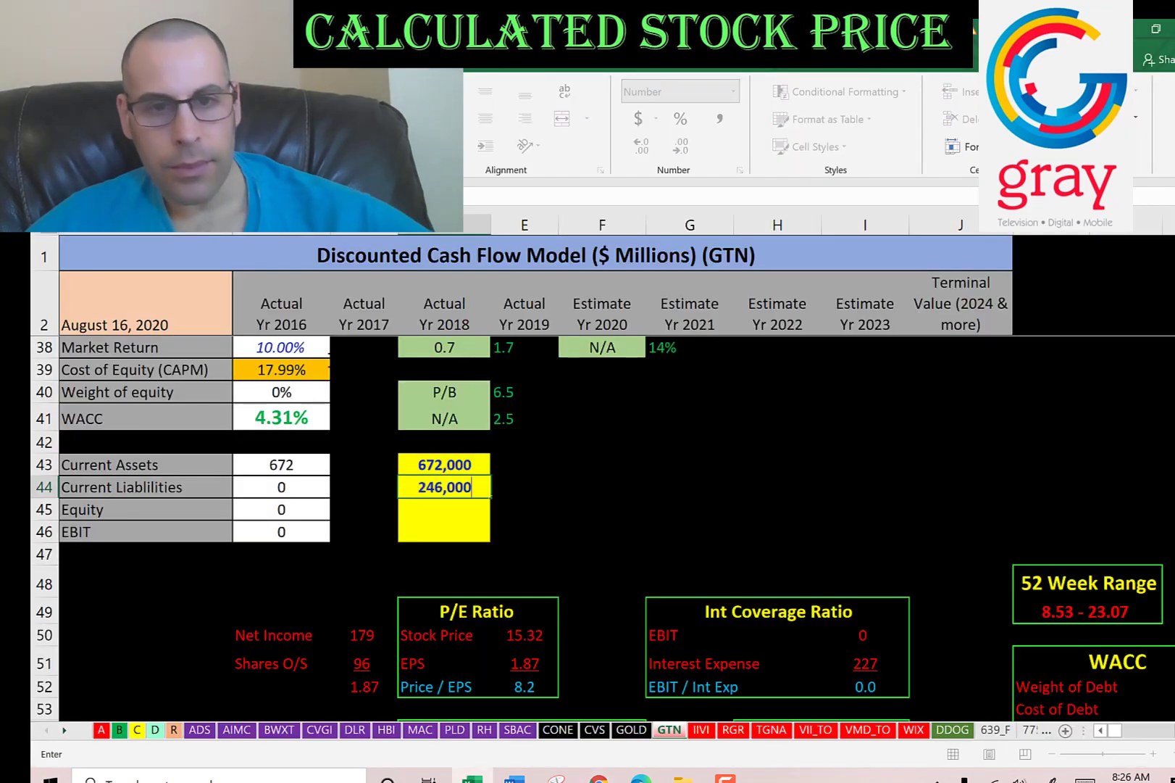
pyautogui.hotkey('alt', 'Tab')
# - Enter stockholders' equity of 2,114,000 from the balance sheet
pyautogui.scroll(-1, 332, 360)
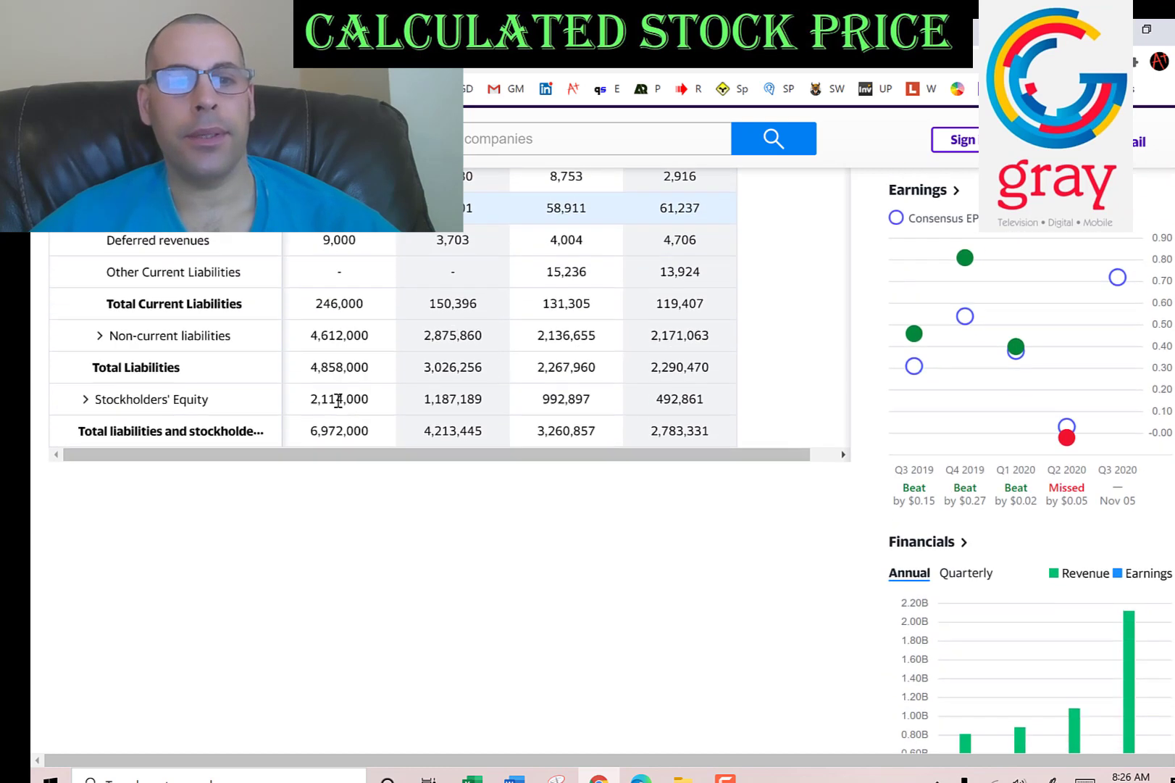
pyautogui.scroll(-3, 355, 395)
pyautogui.click(86, 356)
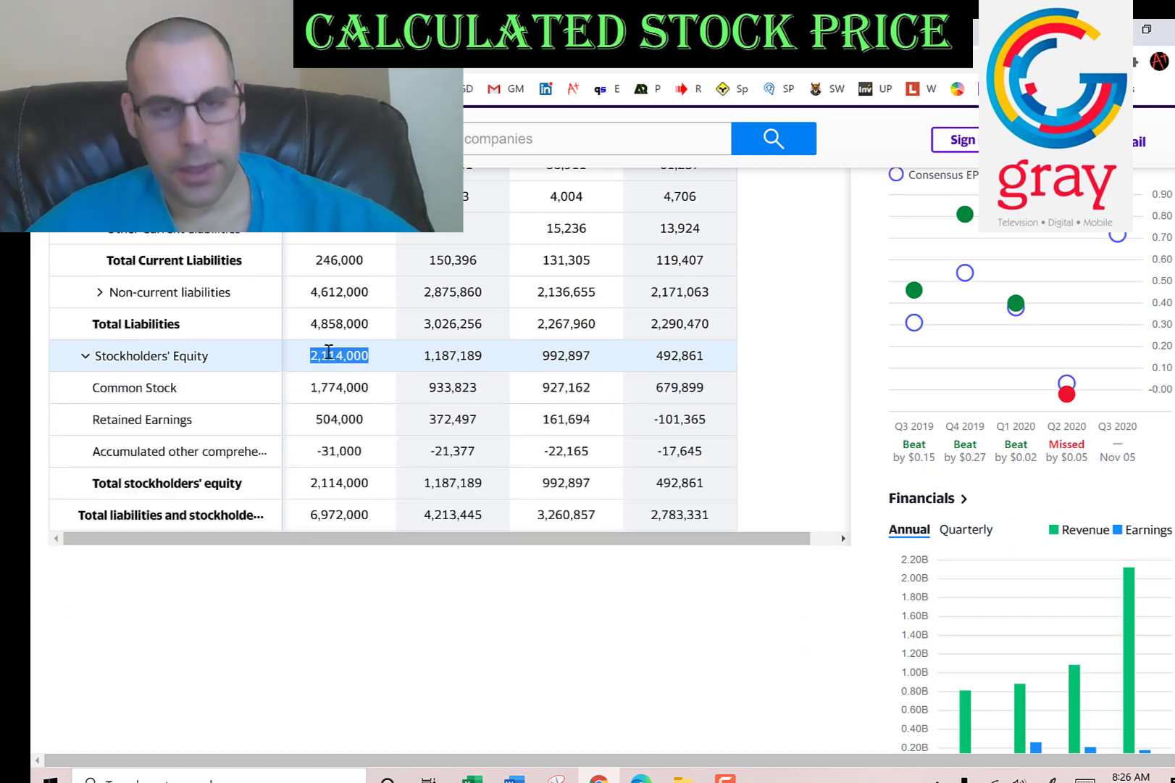
pyautogui.hotkey('alt', 'Tab')
pyautogui.hotkey('alt', 'Tab')
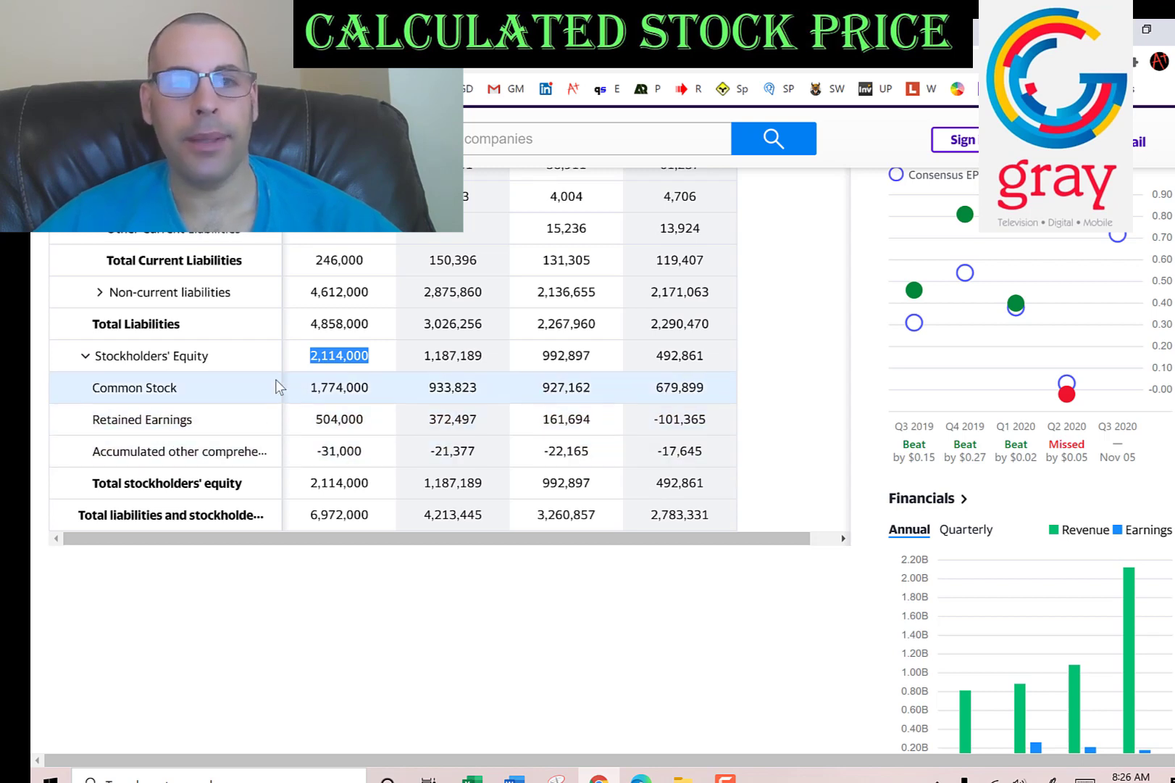
# - Paste 2019 operating income of 424,000 into the EBIT cell
pyautogui.scroll(10, 218, 349)
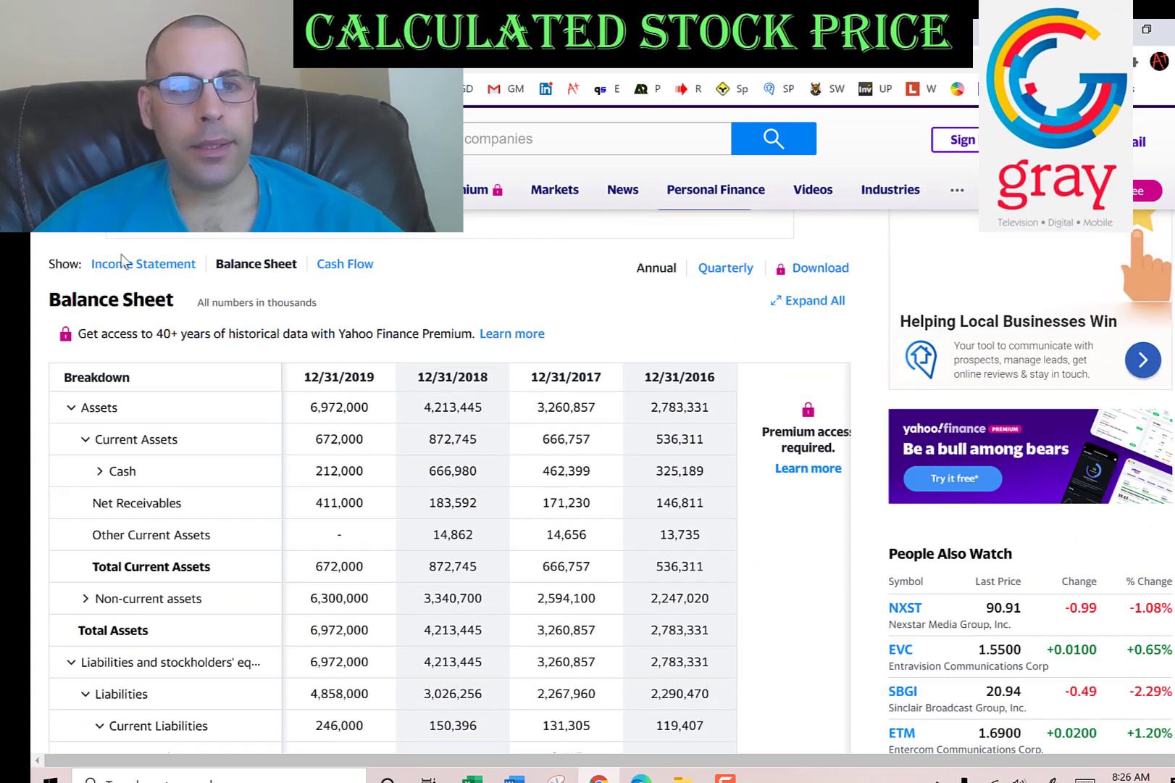
pyautogui.click(127, 270)
pyautogui.scroll(-2, 290, 400)
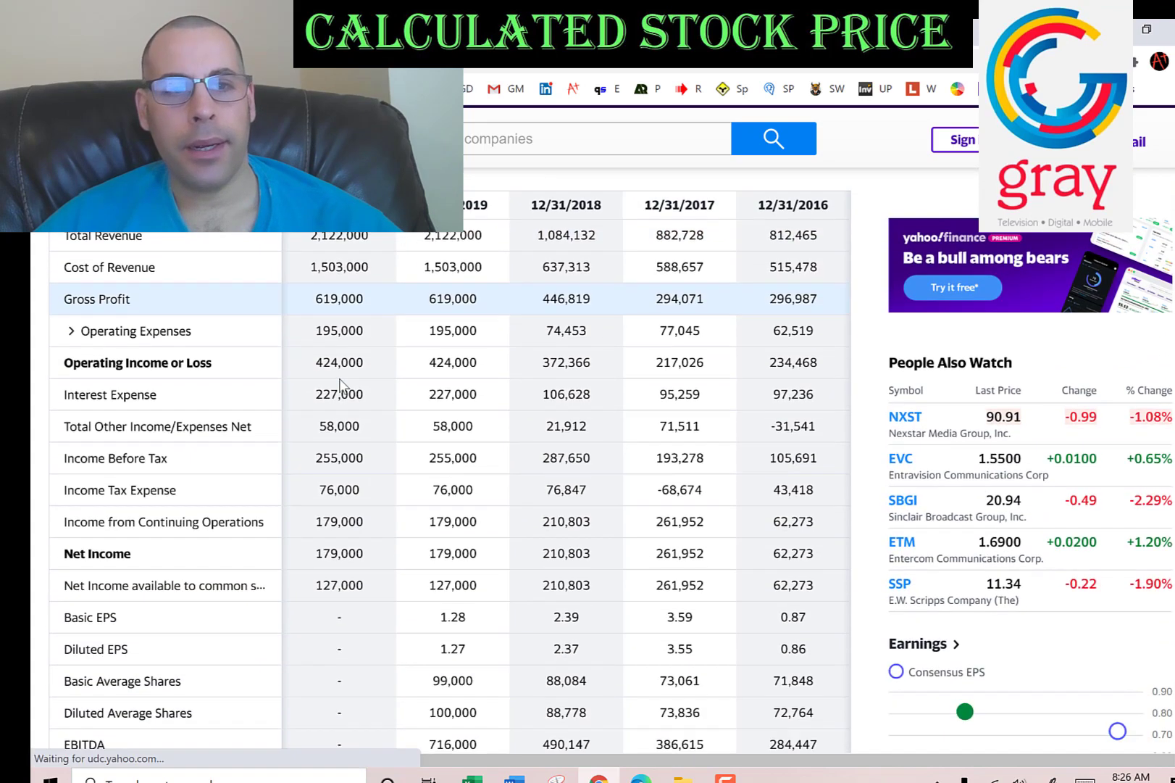
pyautogui.doubleClick(439, 360)
pyautogui.hotkey('ctrl', 'c')
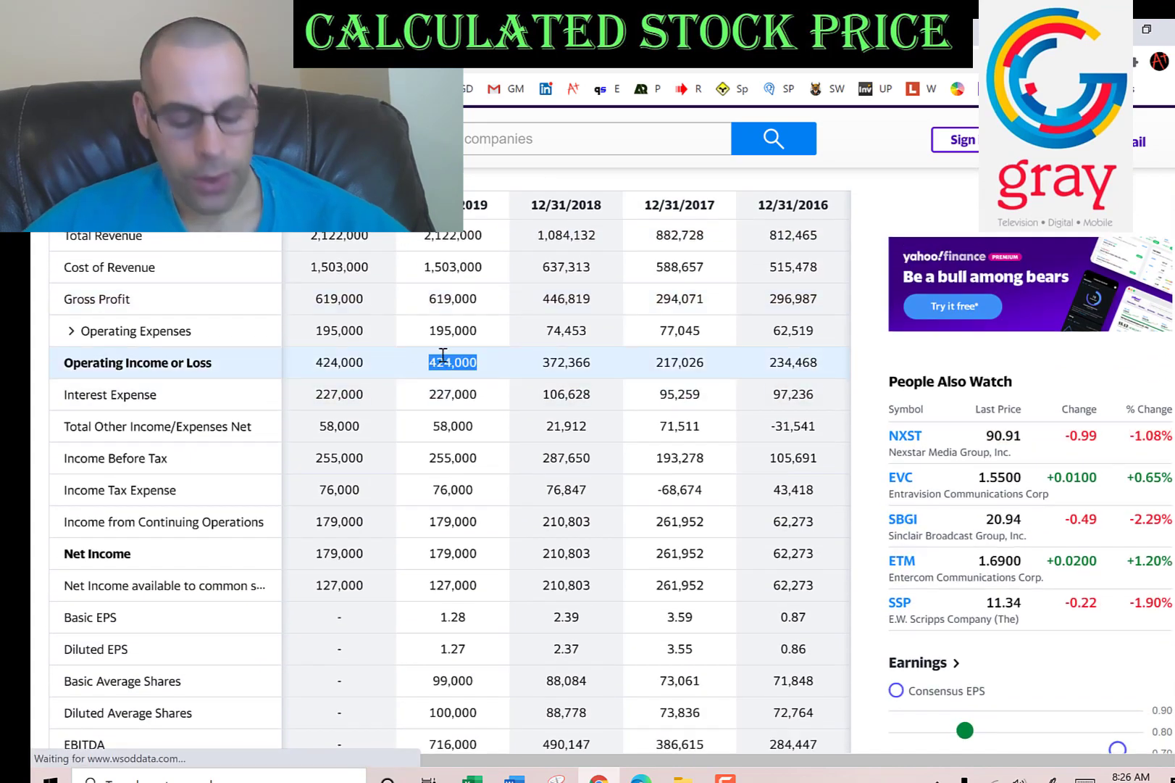
pyautogui.hotkey('alt', 'Tab')
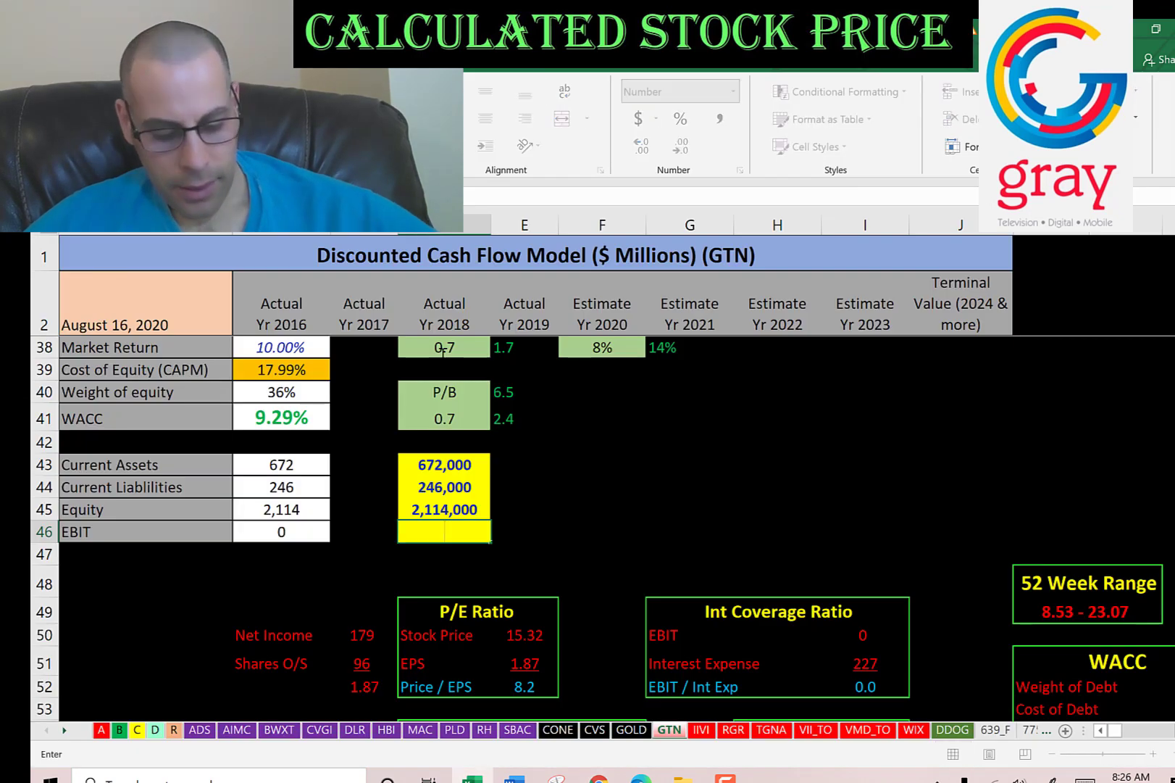
pyautogui.hotkey('ctrl', 'v')
pyautogui.press('Return')
pyautogui.press('Up')
pyautogui.press('Up')
pyautogui.press('Up')
pyautogui.press('Up')
pyautogui.press('Up')
pyautogui.press('Up')
pyautogui.press('Up')
pyautogui.press('Up')
pyautogui.press('Up')
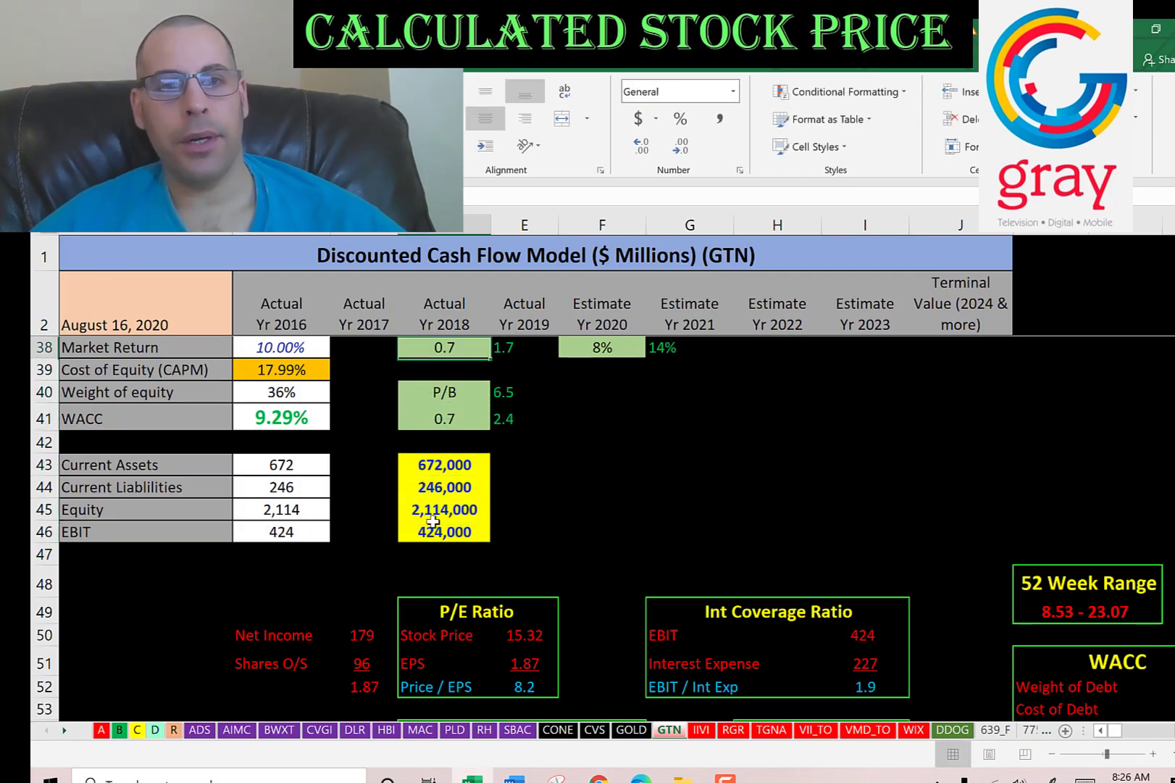
pyautogui.press('Up')
pyautogui.press('Up')
pyautogui.press('Up')
pyautogui.press('Up')
pyautogui.press('Up')
pyautogui.press('Up')
pyautogui.press('Down')
pyautogui.press('Down')
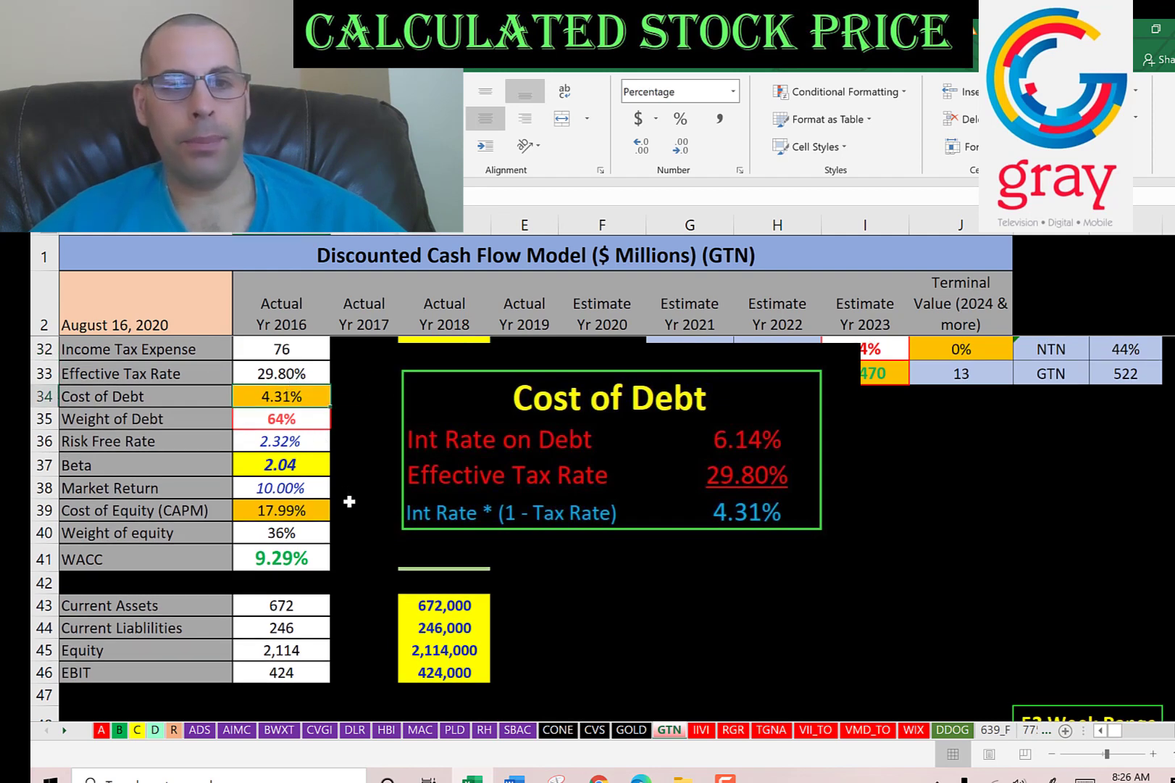
pyautogui.press('Down')
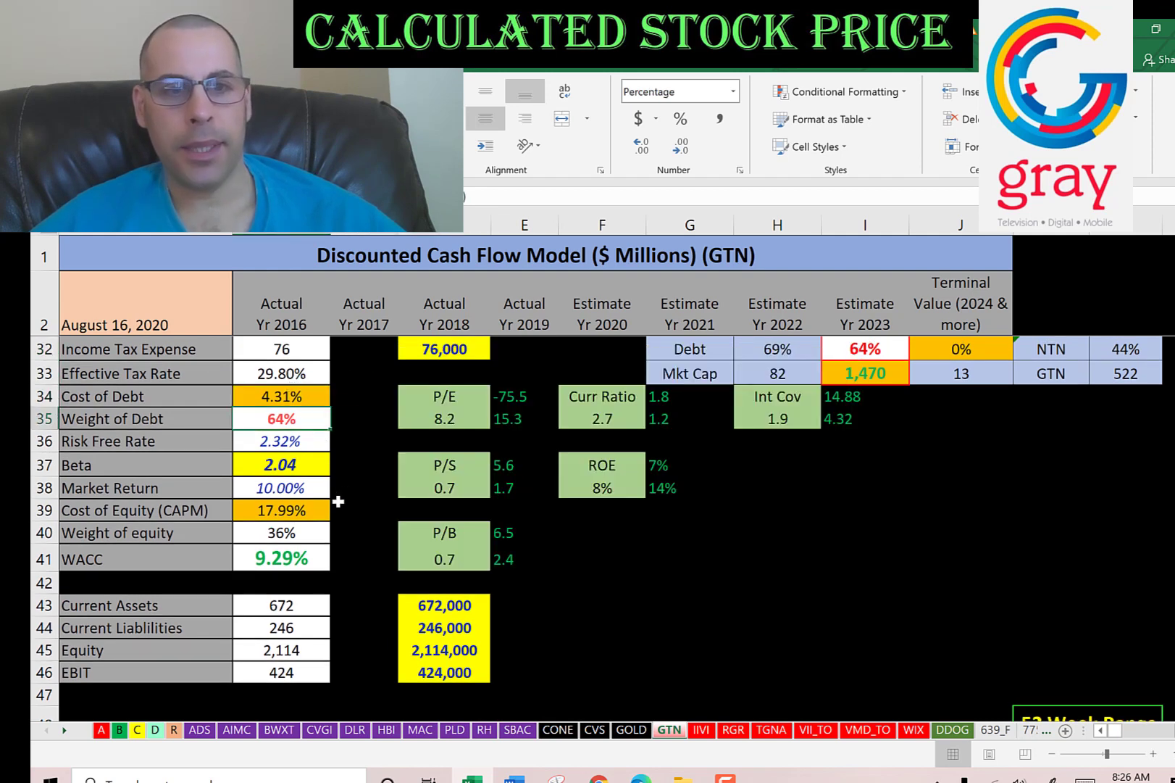
pyautogui.click(290, 508)
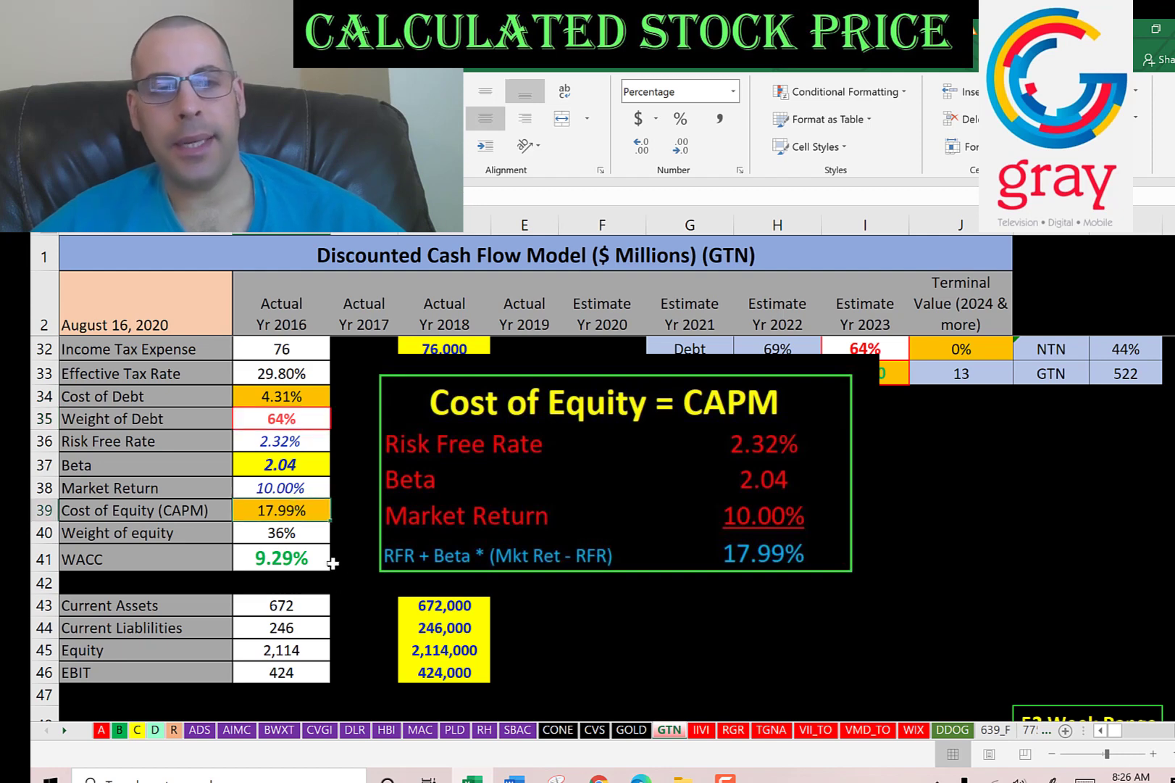
pyautogui.click(304, 536)
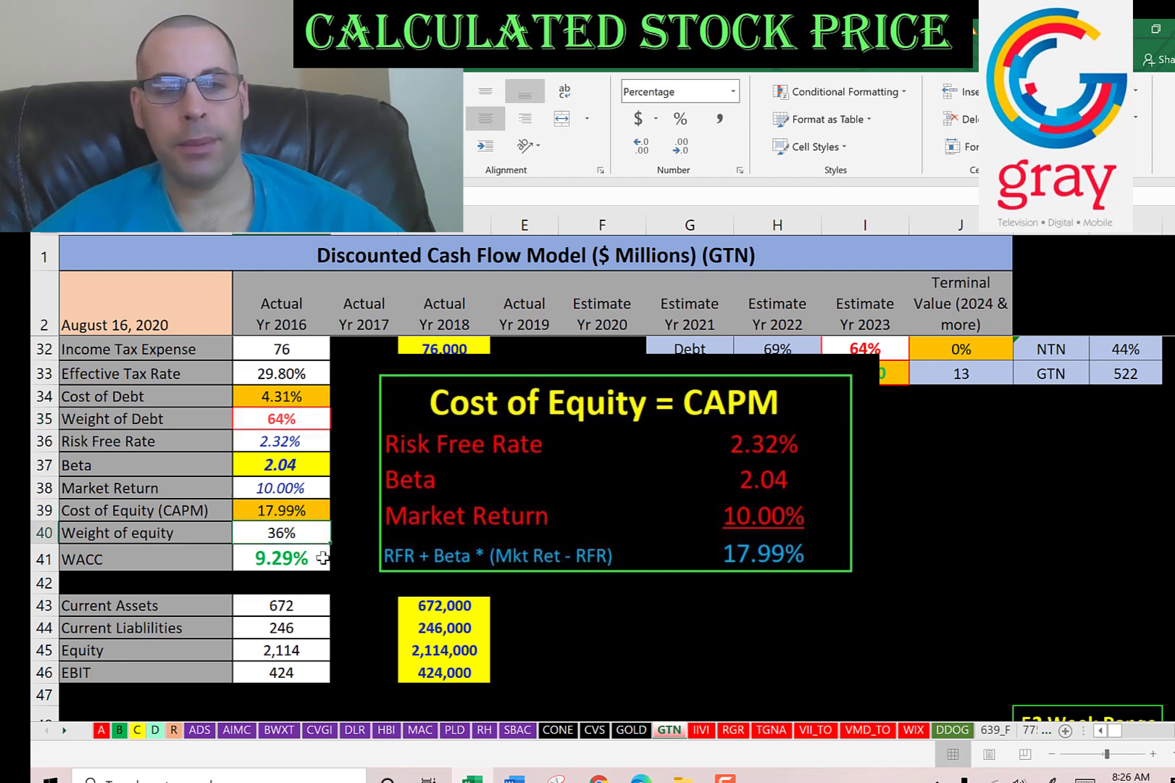
pyautogui.click(249, 554)
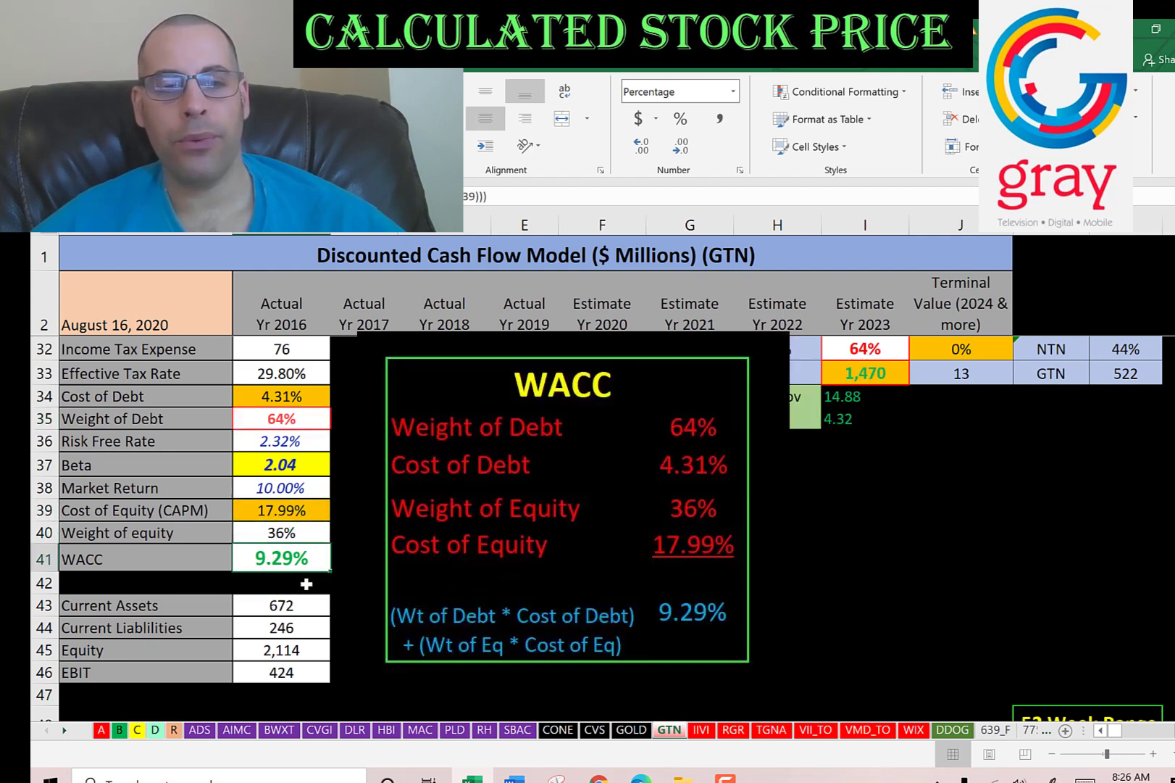
pyautogui.click(290, 396)
pyautogui.click(290, 419)
pyautogui.click(290, 510)
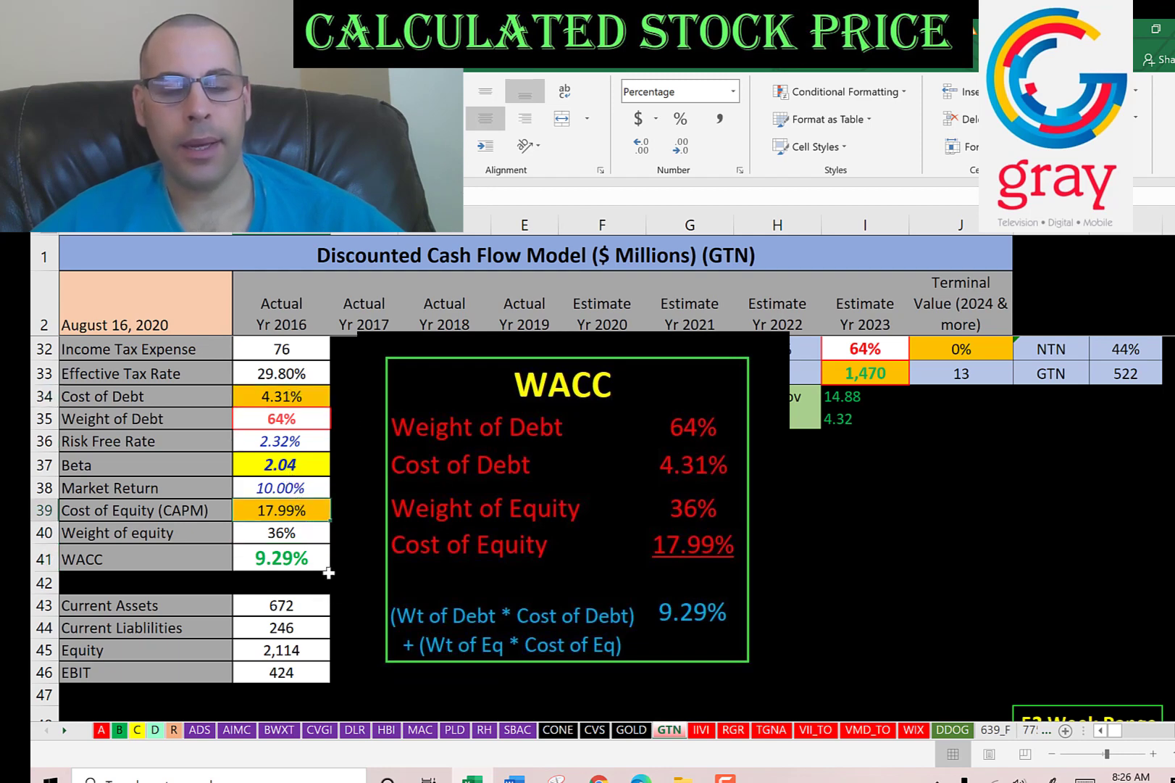
pyautogui.click(293, 561)
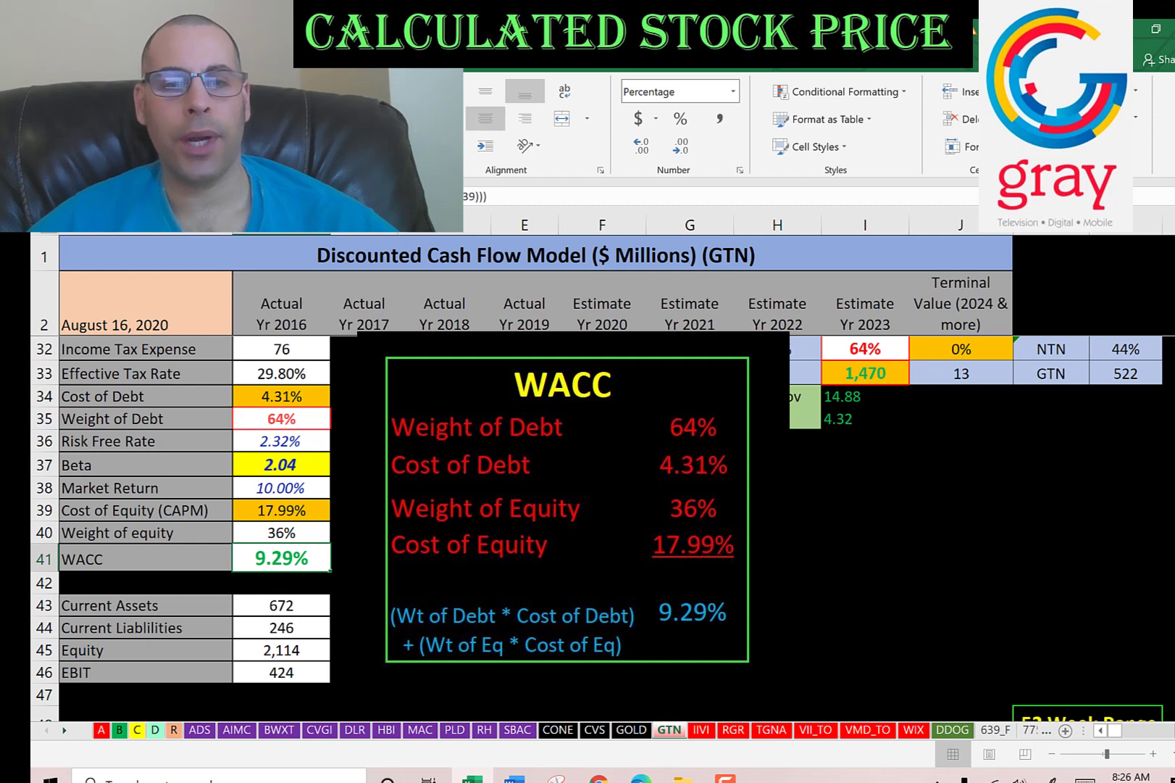
pyautogui.scroll(8, 507, 507)
pyautogui.scroll(2, 613, 471)
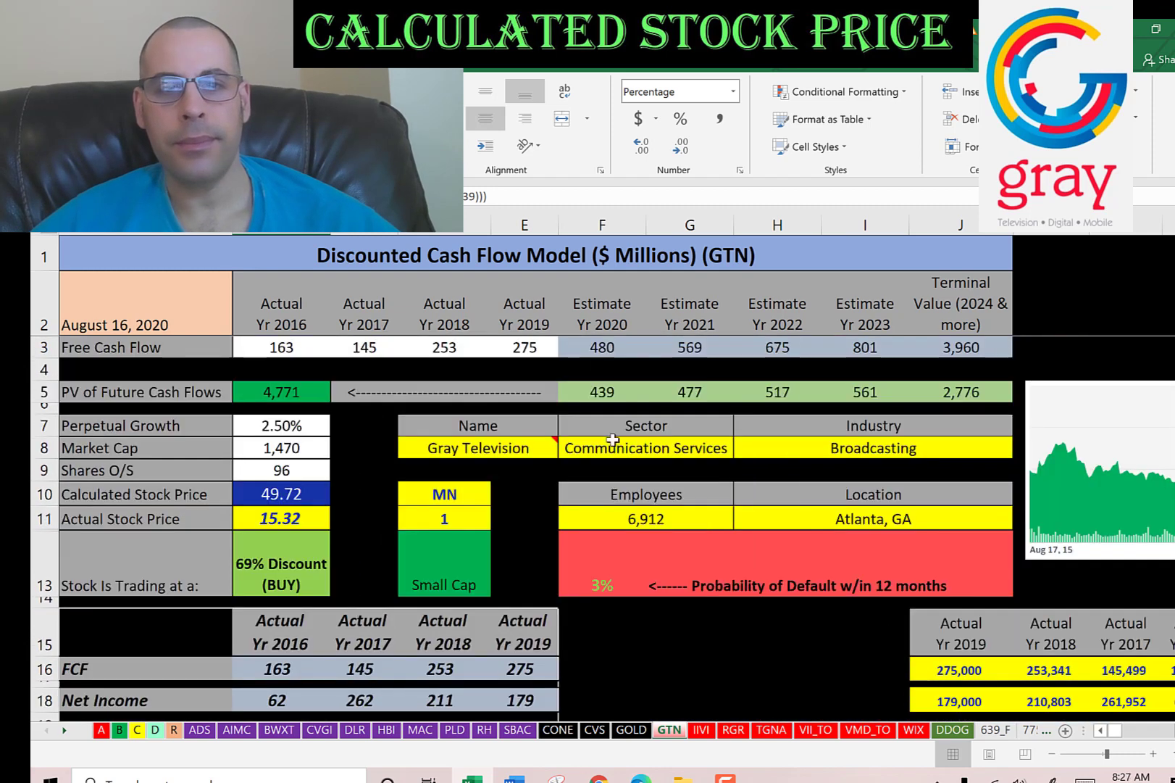
pyautogui.click(601, 347)
pyautogui.press('Right')
pyautogui.press('Right')
pyautogui.press('Right')
pyautogui.press('Left')
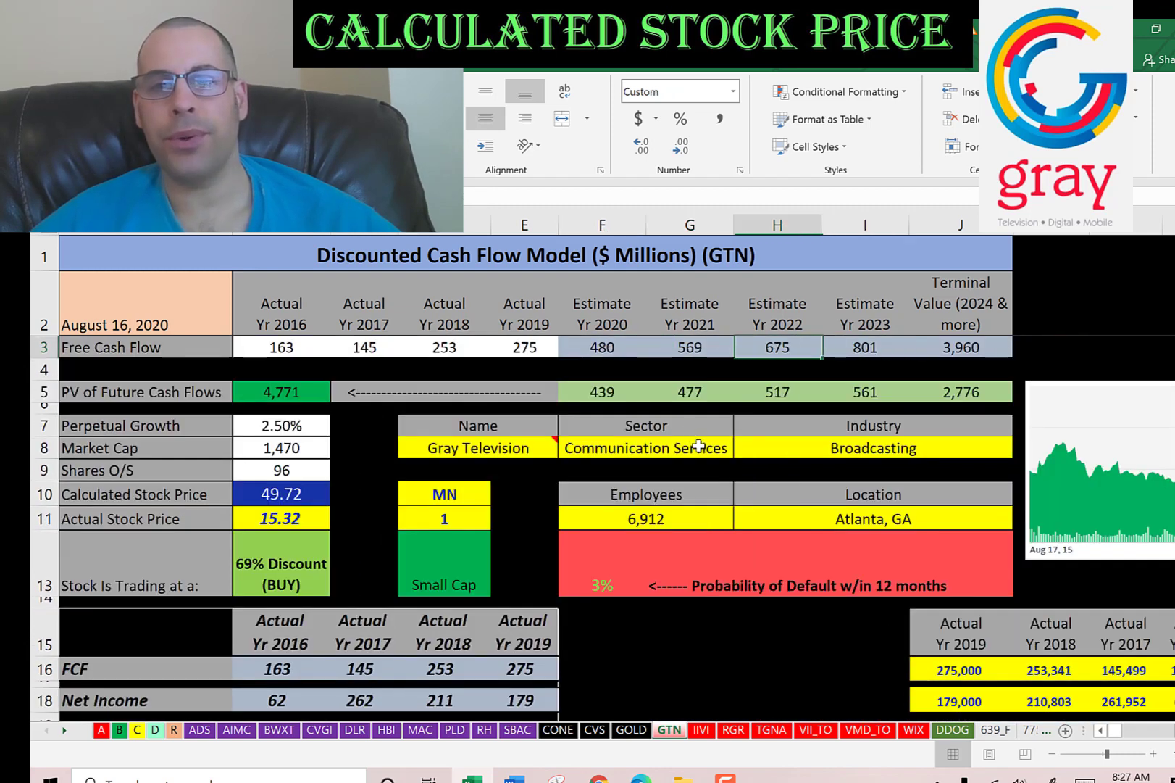
pyautogui.press('Left')
pyautogui.press('Left')
pyautogui.press('Left')
pyautogui.press('Right')
pyautogui.press('Right')
pyautogui.press('Right')
pyautogui.press('Right')
pyautogui.press('Right')
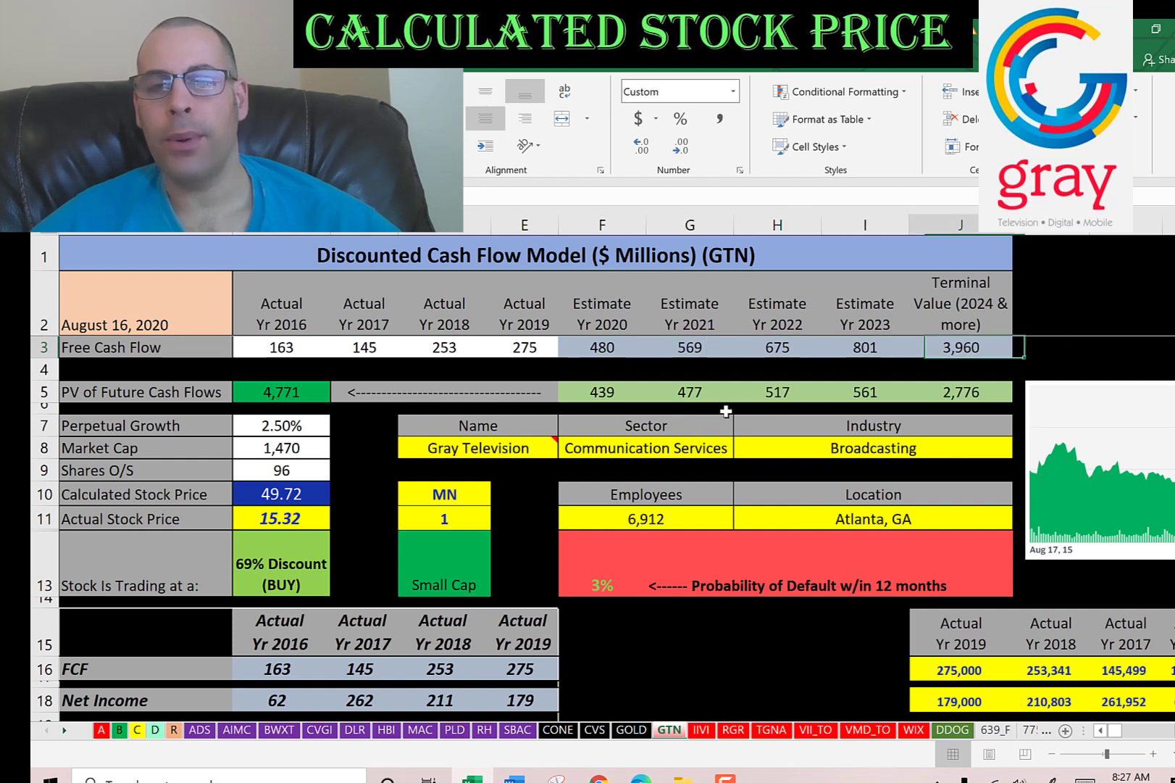
pyautogui.press('Left')
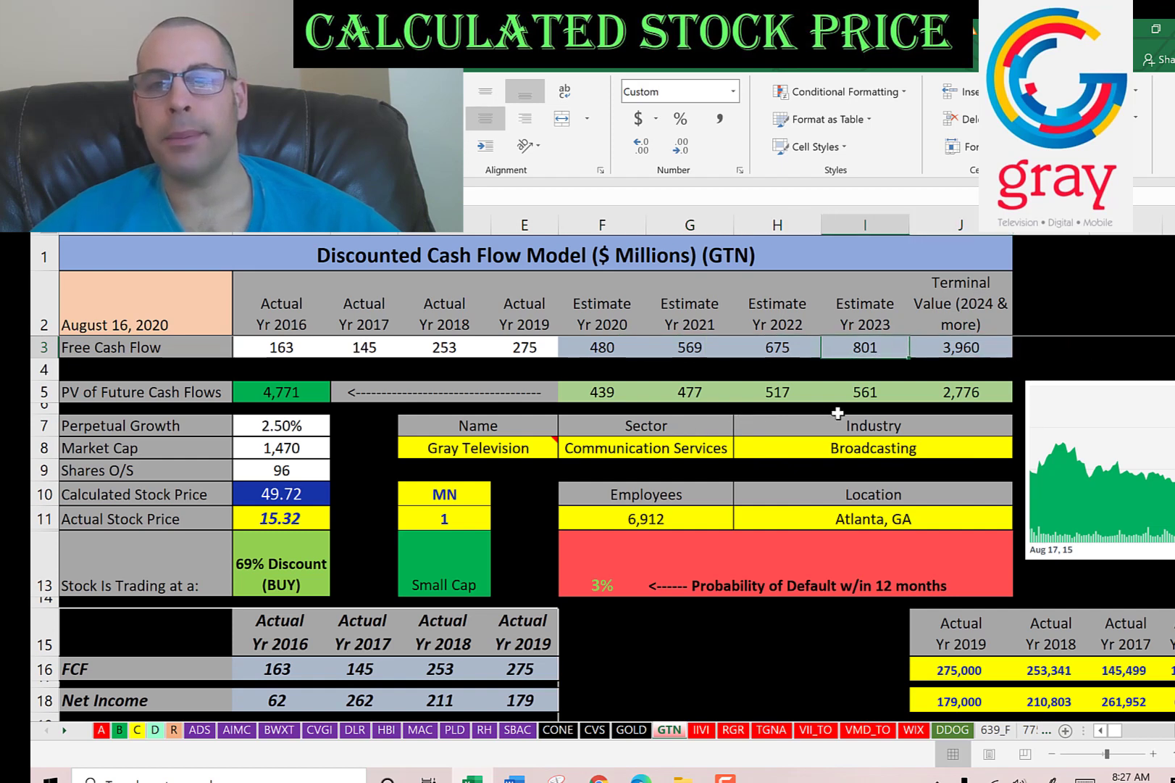
pyautogui.click(968, 395)
pyautogui.click(865, 392)
pyautogui.click(777, 392)
pyautogui.click(677, 391)
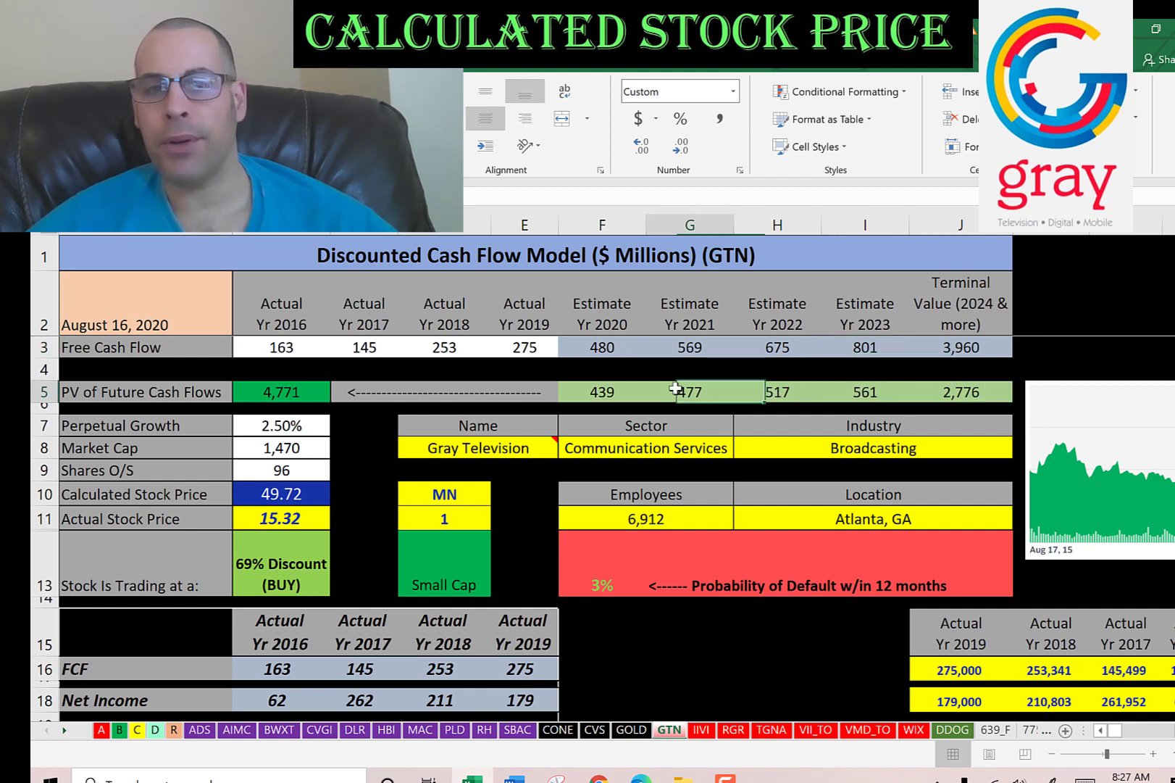
pyautogui.click(581, 392)
pyautogui.click(931, 394)
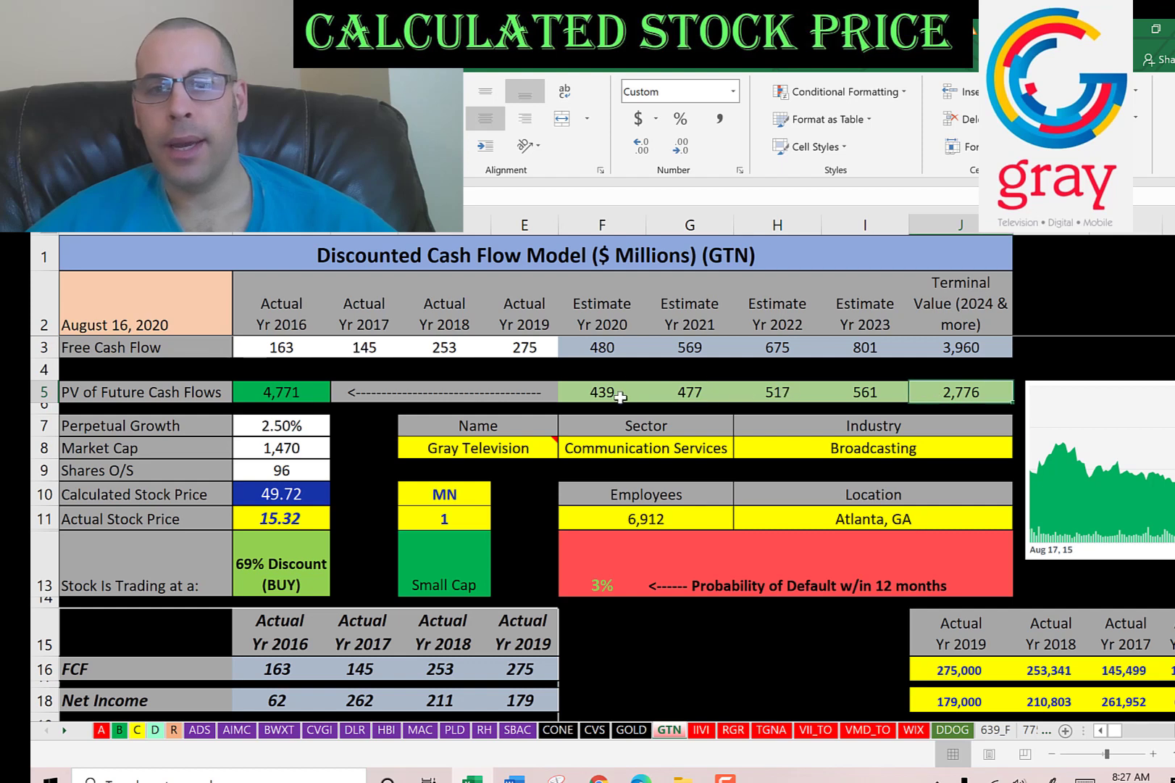
pyautogui.click(294, 395)
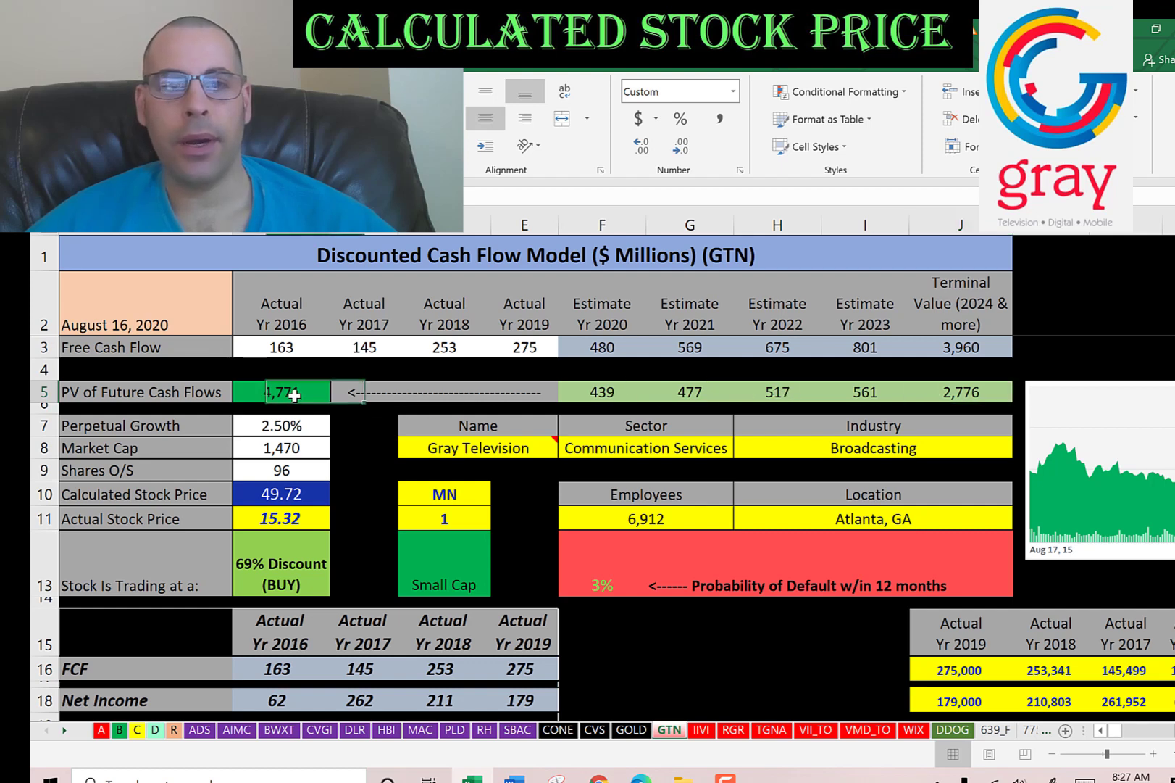
pyautogui.click(278, 471)
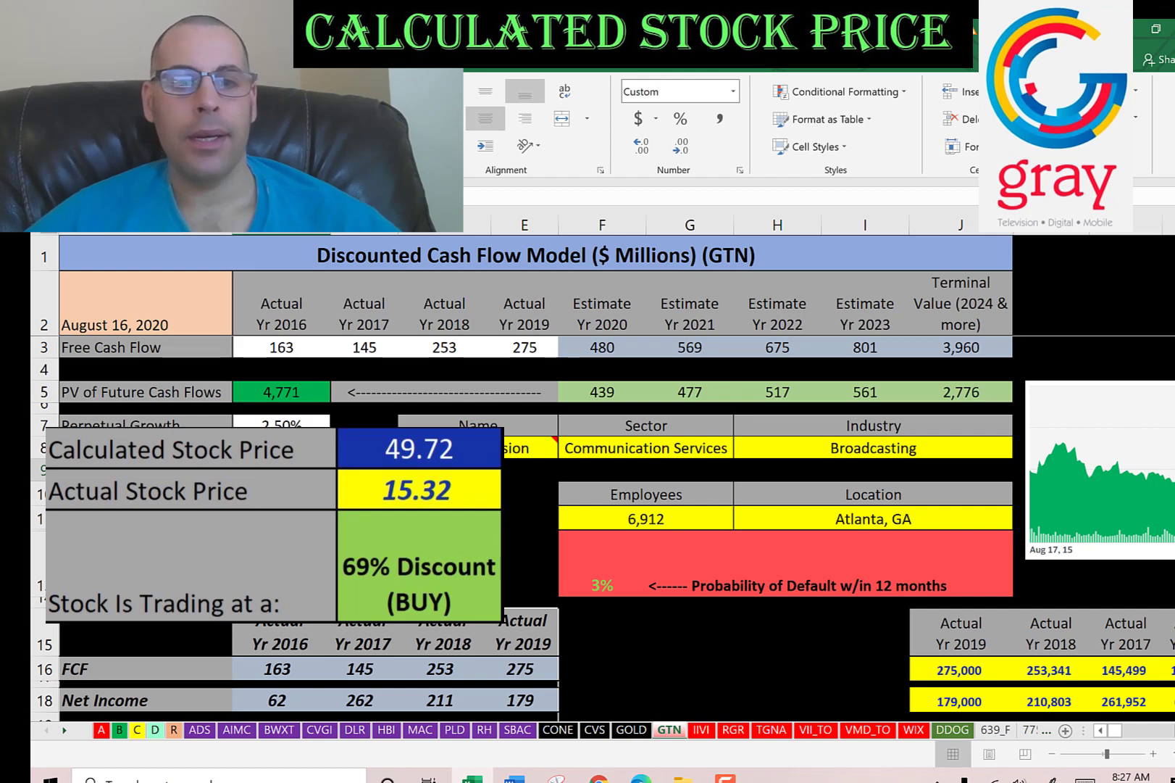
pyautogui.hotkey('alt', 'Tab')
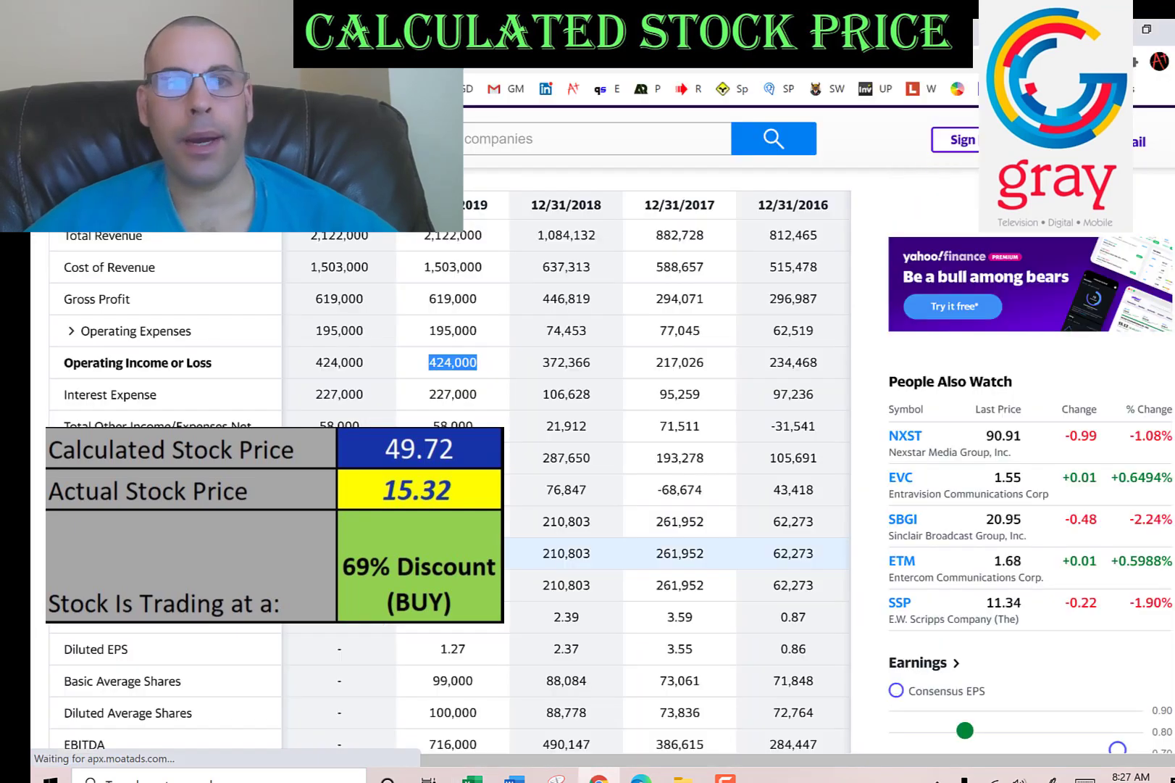
pyautogui.hotkey('ctrl', 'Tab')
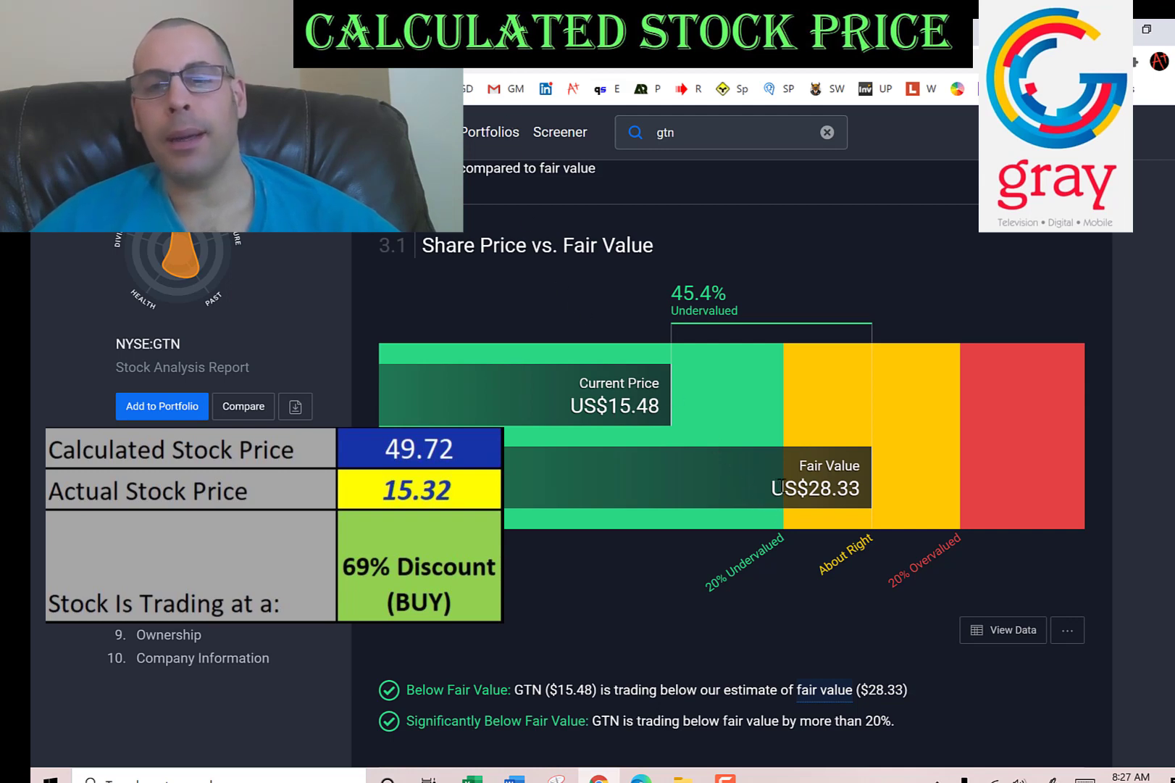
pyautogui.hotkey('alt', 'Tab')
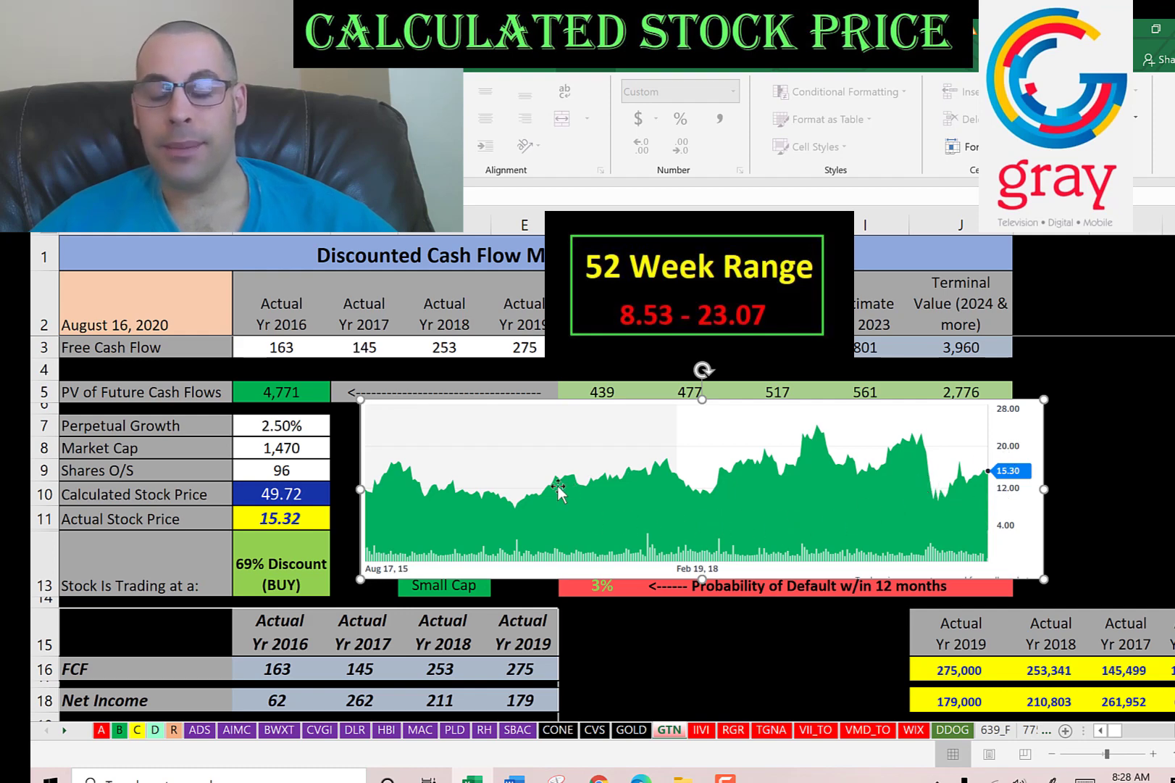
# - Remove the stock chart and check the P/S and P/B ratios of 0.7
pyautogui.press('Delete')
pyautogui.scroll(-7, 595, 432)
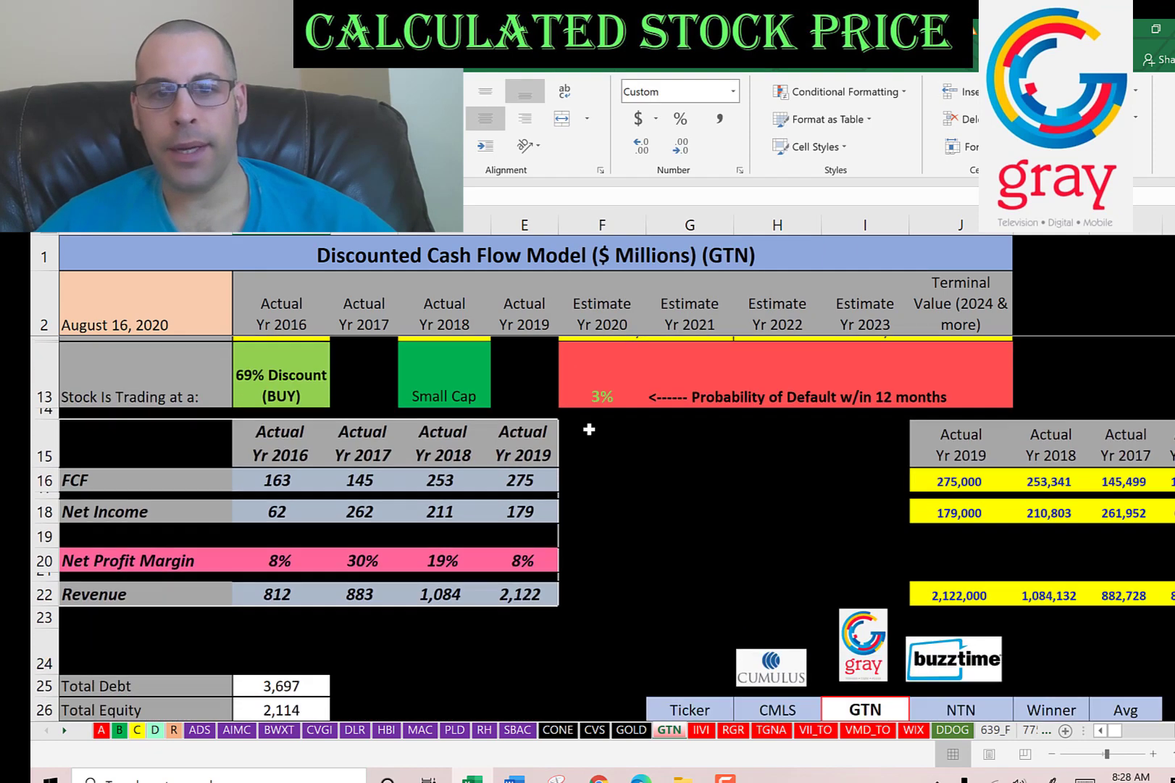
pyautogui.scroll(-4, 595, 432)
pyautogui.scroll(1, 595, 432)
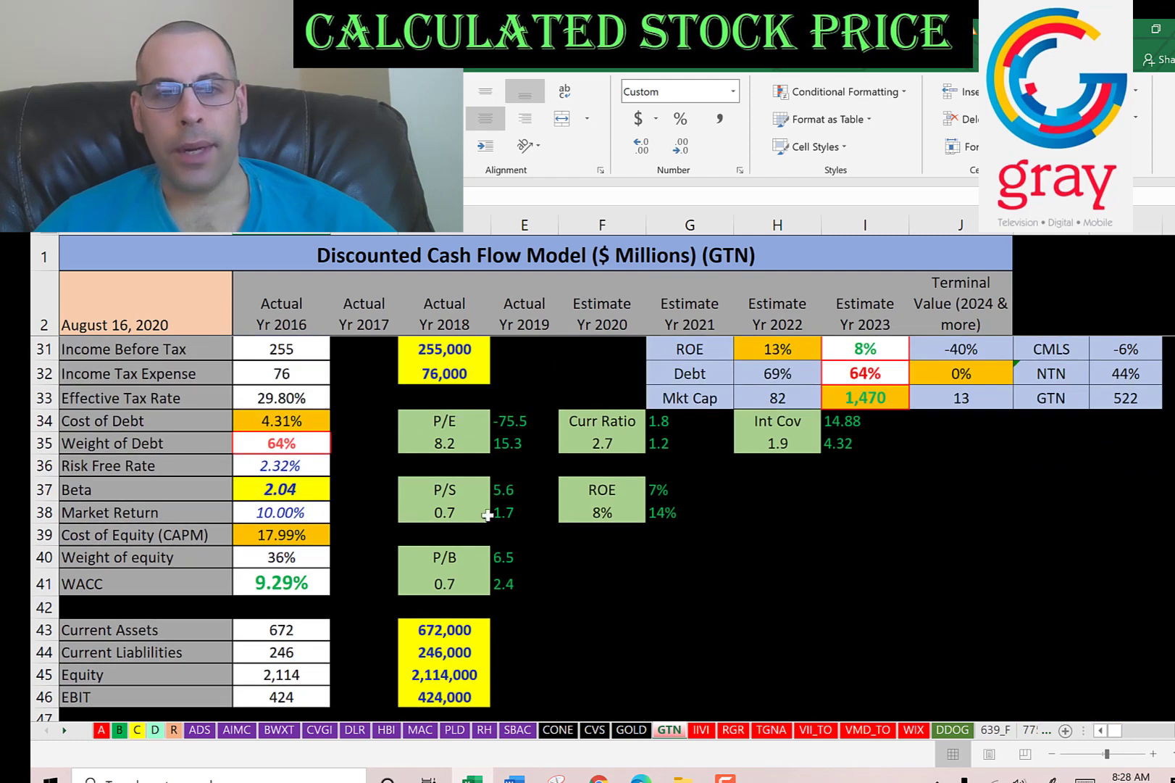
pyautogui.click(456, 512)
pyautogui.click(462, 583)
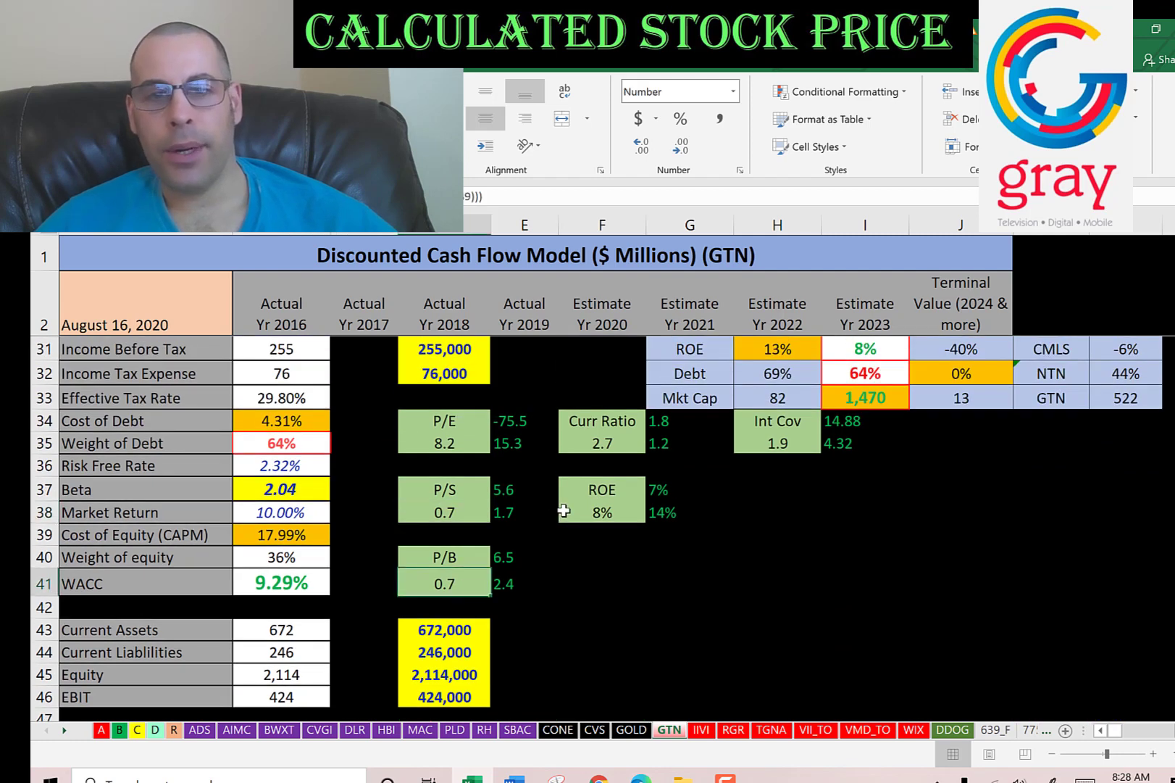
# - Check the P/E inputs: stock price 15.32 and EPS 1.87
pyautogui.scroll(-3, 566, 510)
pyautogui.scroll(-2, 565, 511)
pyautogui.click(527, 449)
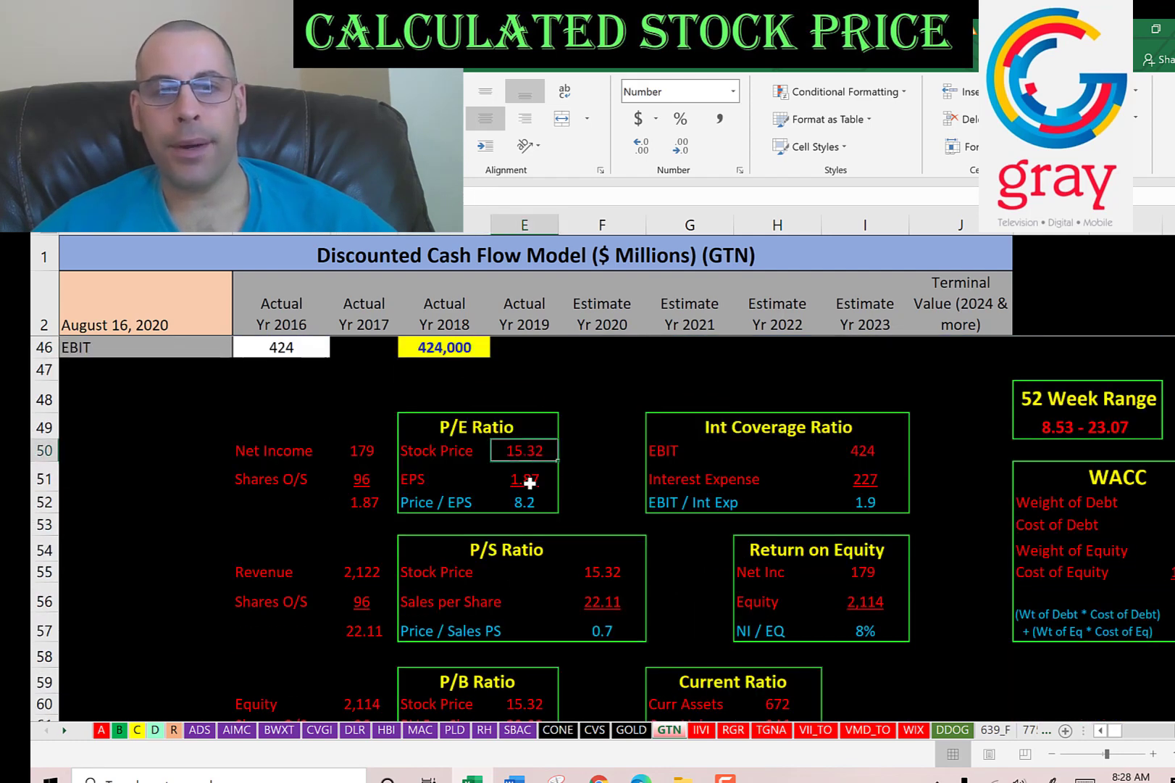
pyautogui.click(527, 481)
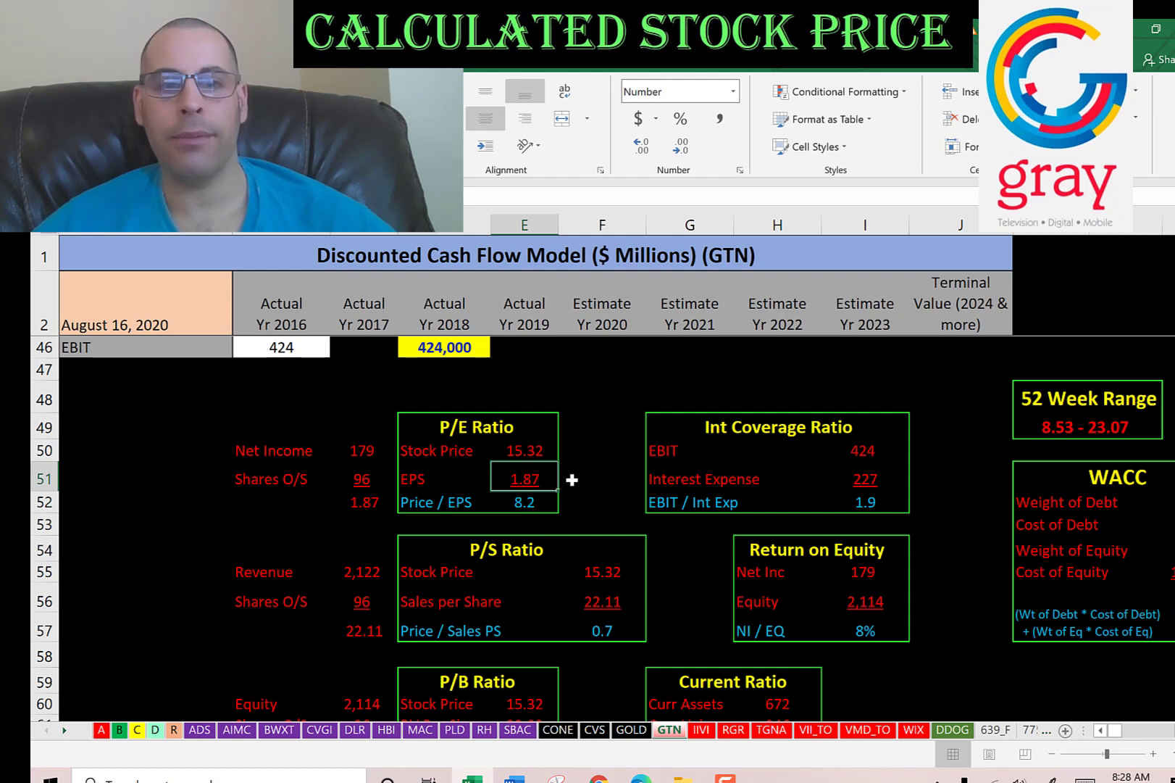
# - Review P/S workings (sales per share 22.11) and P/B workings (book value per share 22.03)
pyautogui.scroll(-2, 574, 474)
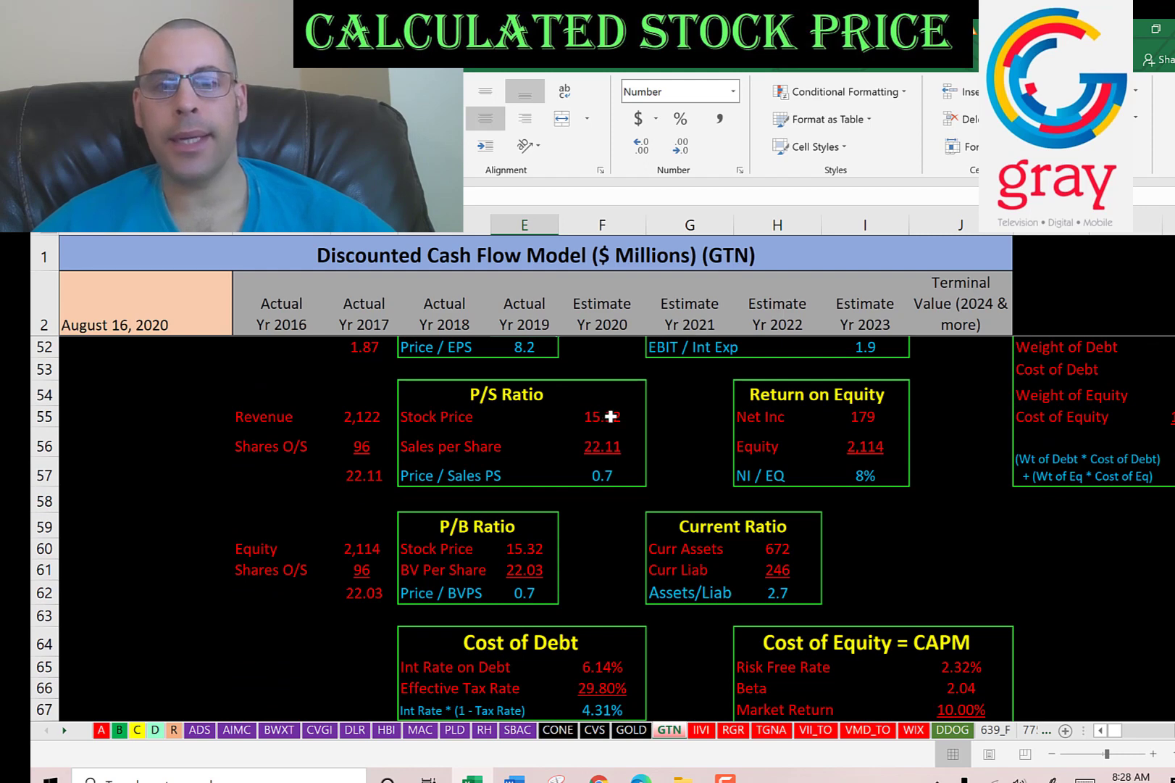
pyautogui.click(611, 417)
pyautogui.click(605, 448)
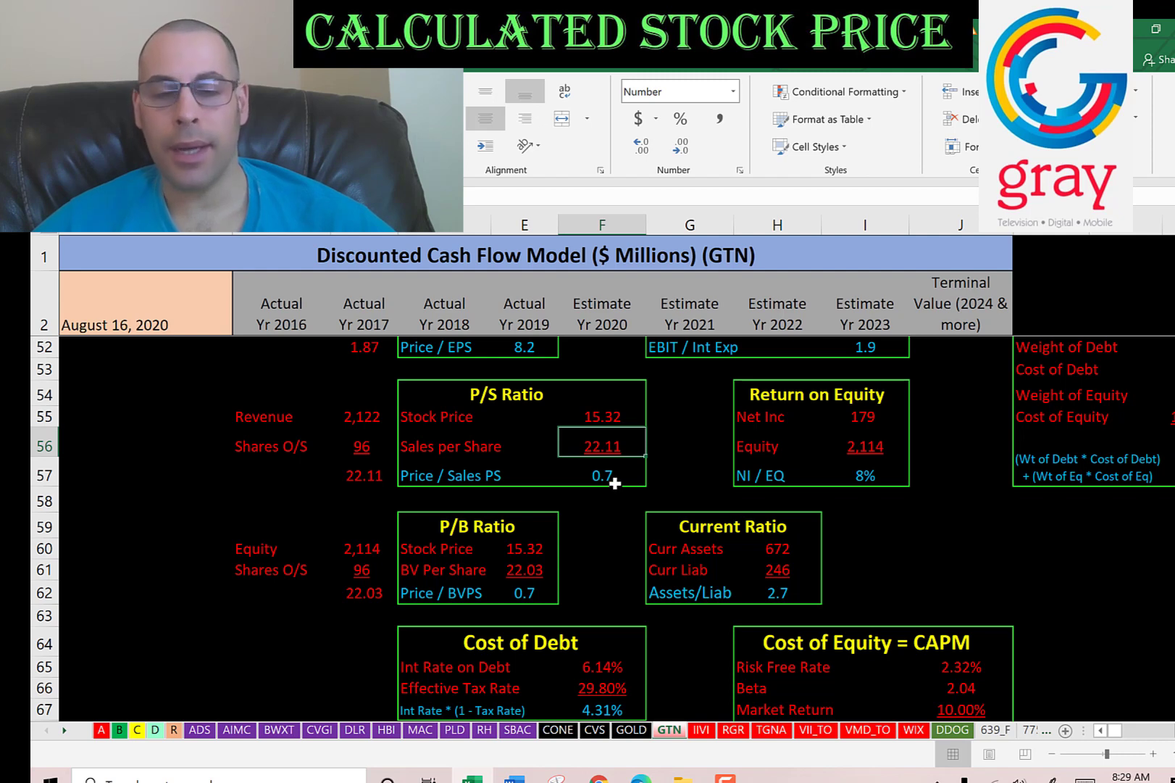
pyautogui.scroll(-2, 590, 456)
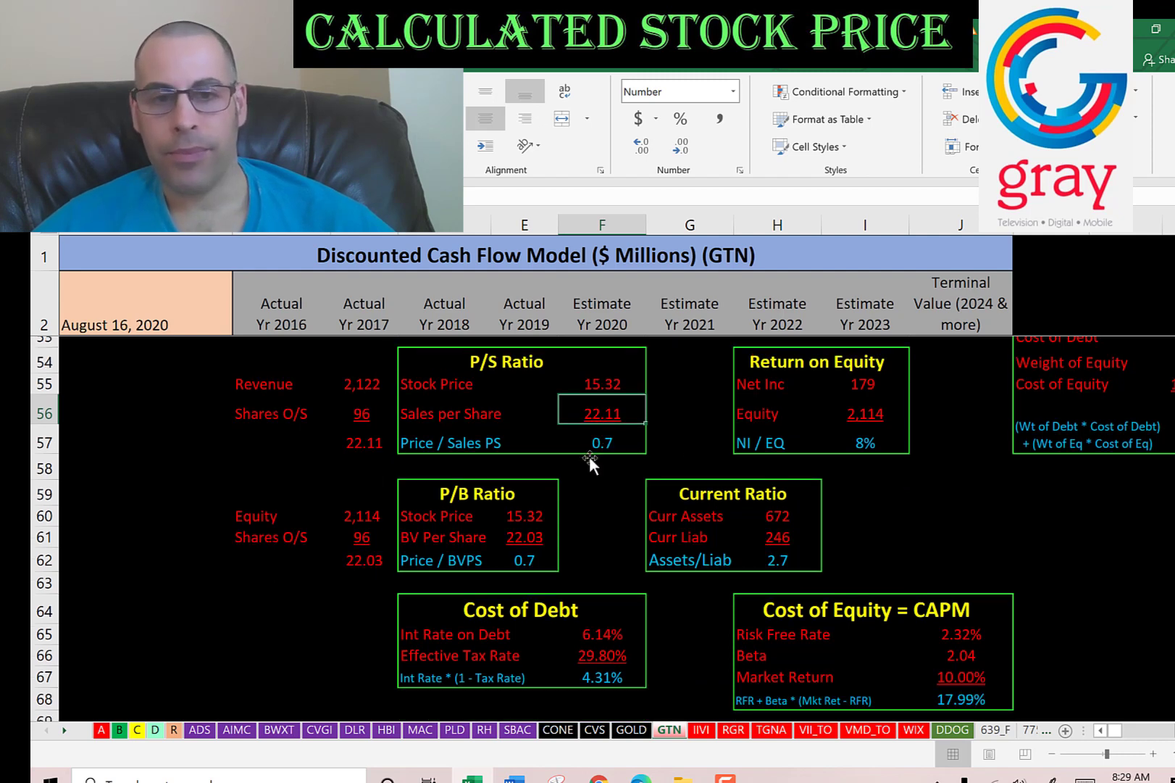
pyautogui.click(516, 398)
pyautogui.click(522, 419)
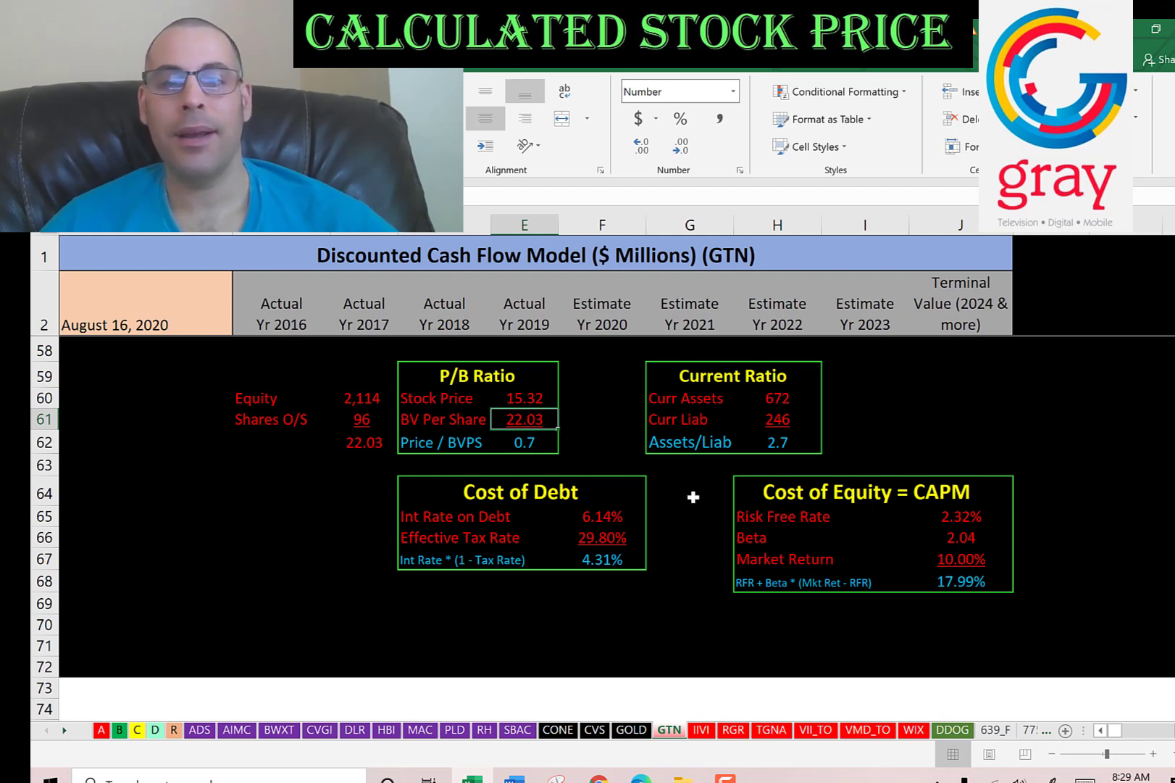
# - Check the summary current ratio, interest coverage 1.9 and ROE 8%
pyautogui.scroll(8, 694, 489)
pyautogui.scroll(1, 685, 464)
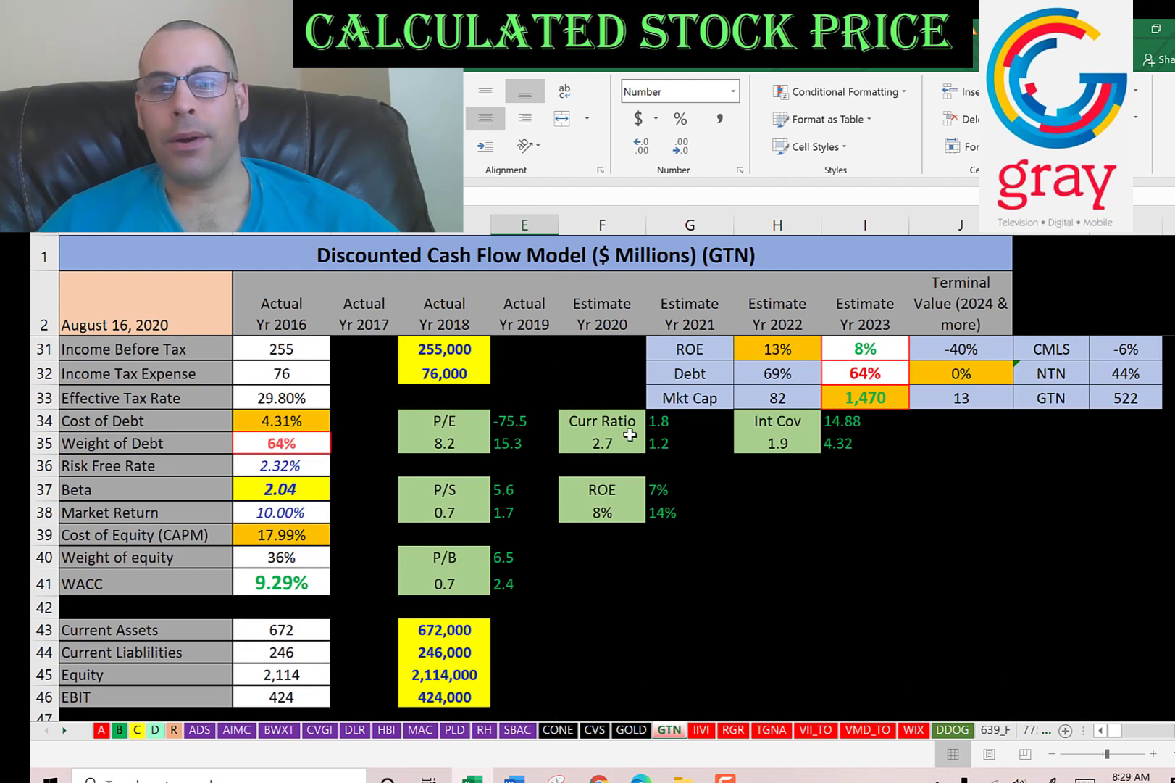
pyautogui.click(619, 429)
pyautogui.click(755, 438)
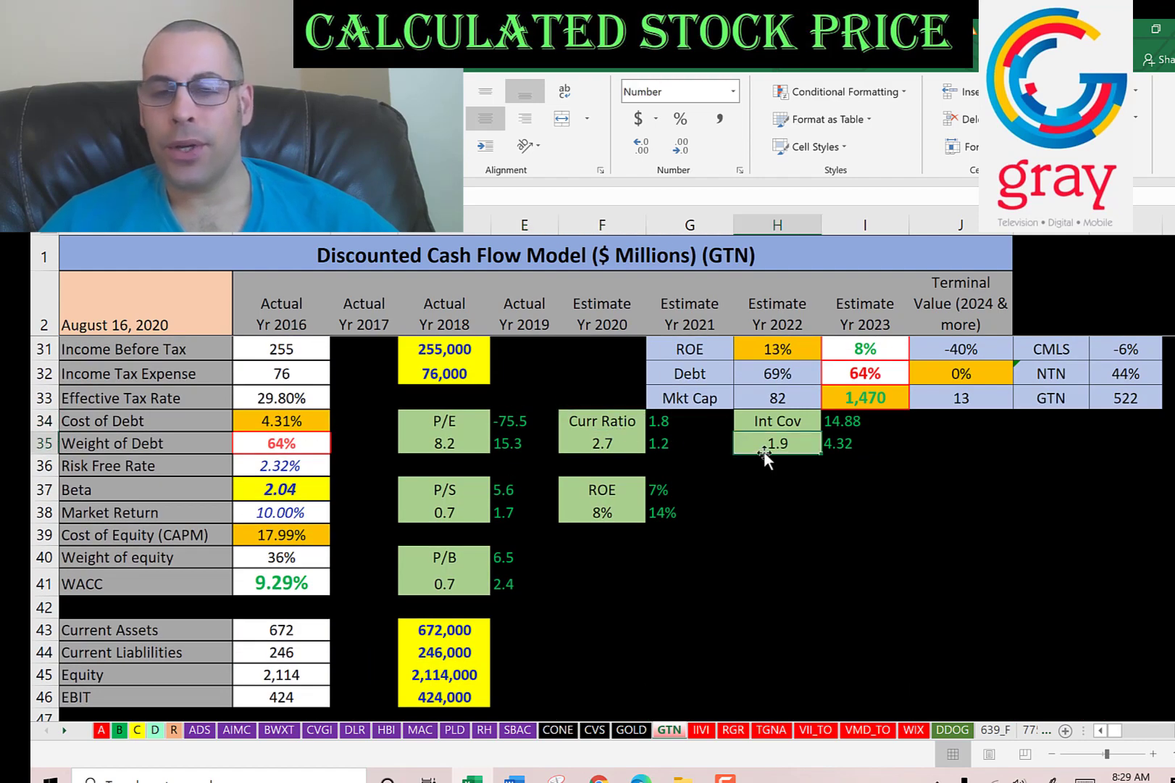
pyautogui.click(613, 509)
pyautogui.click(782, 523)
# - Check inputs: current liabilities 246, net income 179, equity 2,114, EBIT 424, interest 227
pyautogui.scroll(-7, 803, 470)
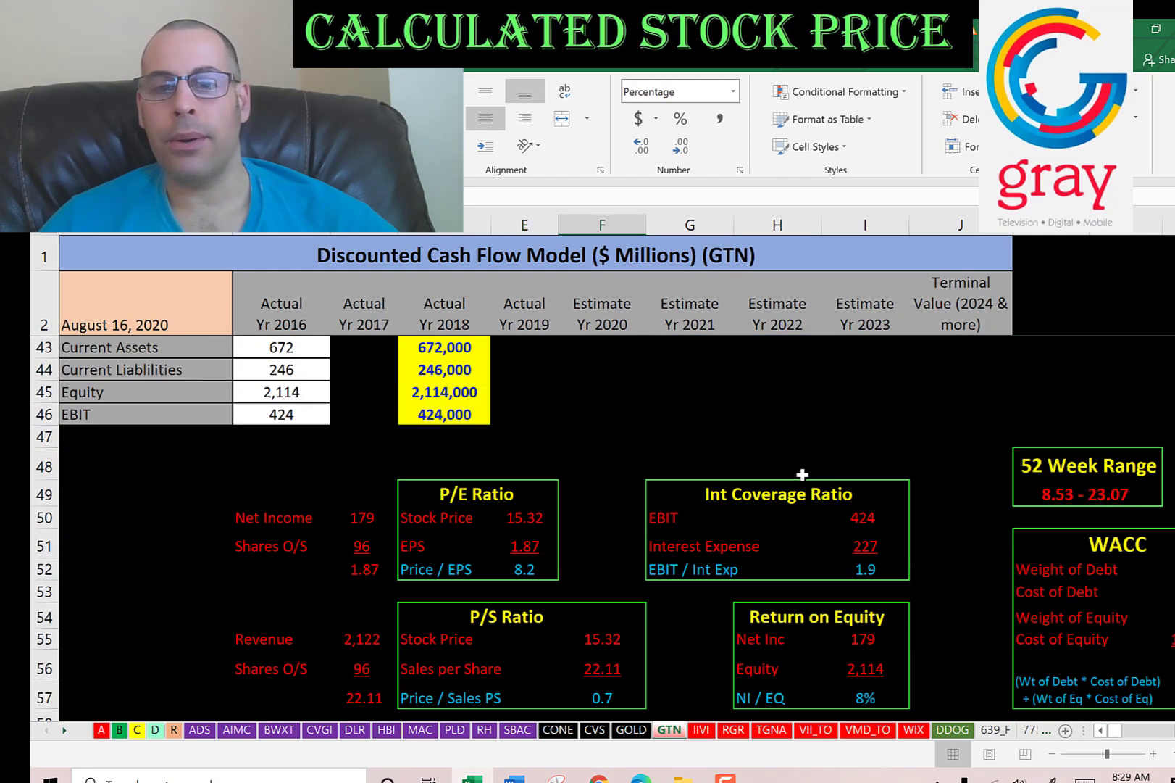
pyautogui.scroll(-1, 802, 466)
pyautogui.click(775, 497)
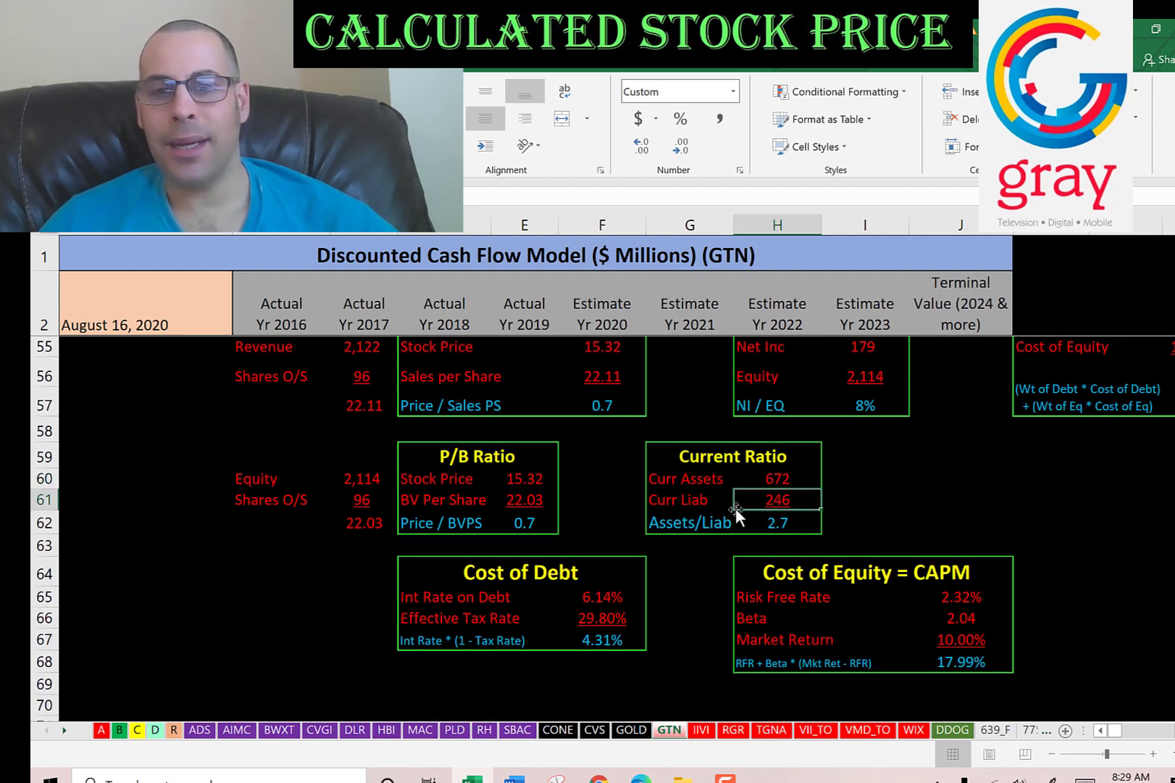
pyautogui.scroll(1, 888, 498)
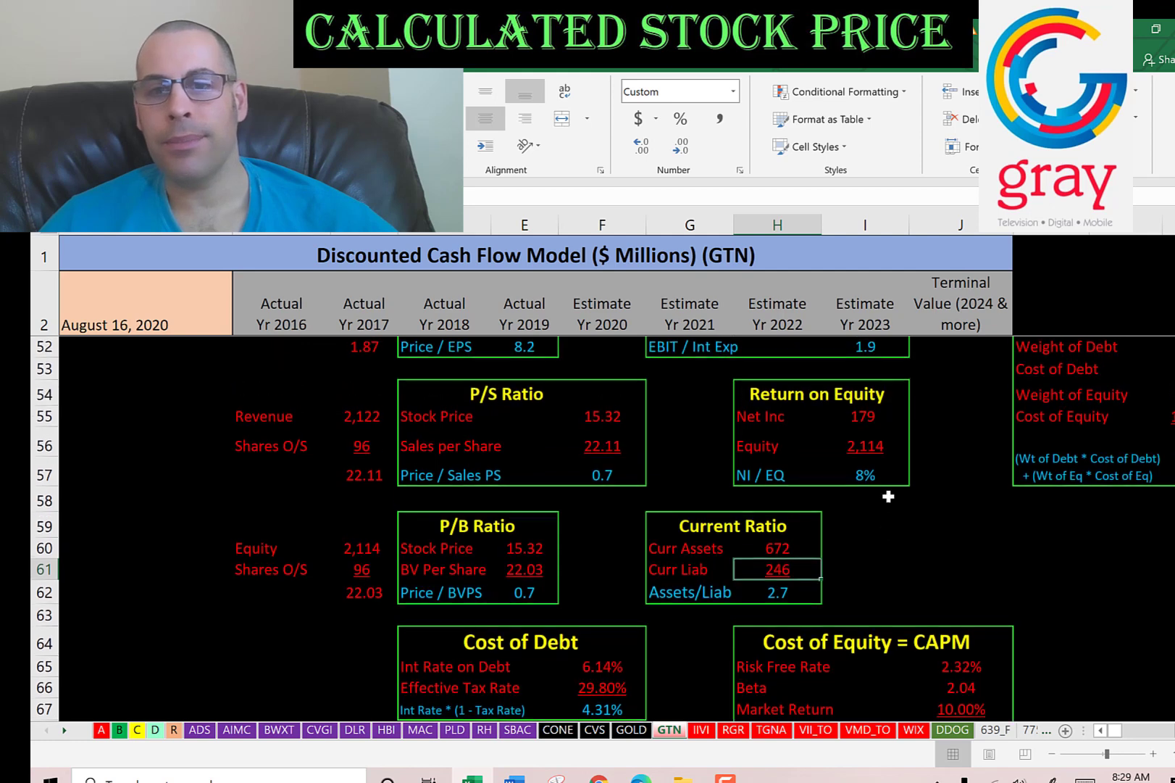
pyautogui.click(861, 415)
pyautogui.click(861, 442)
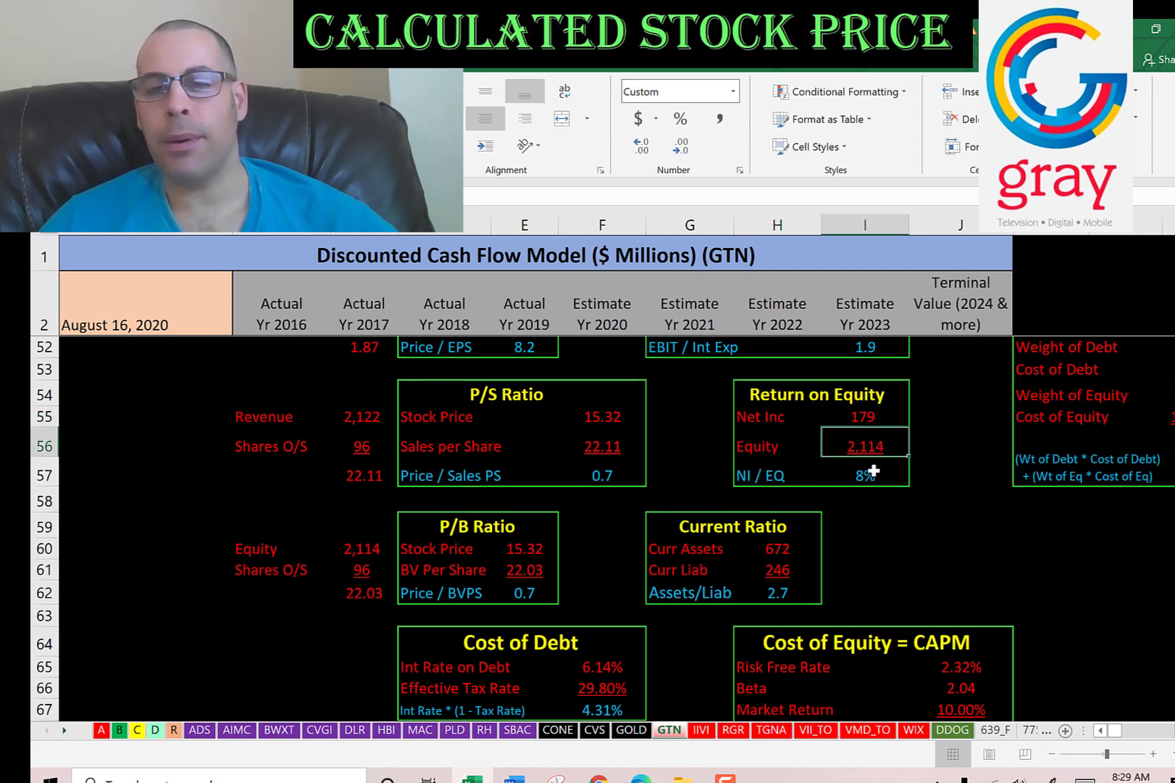
pyautogui.scroll(3, 829, 480)
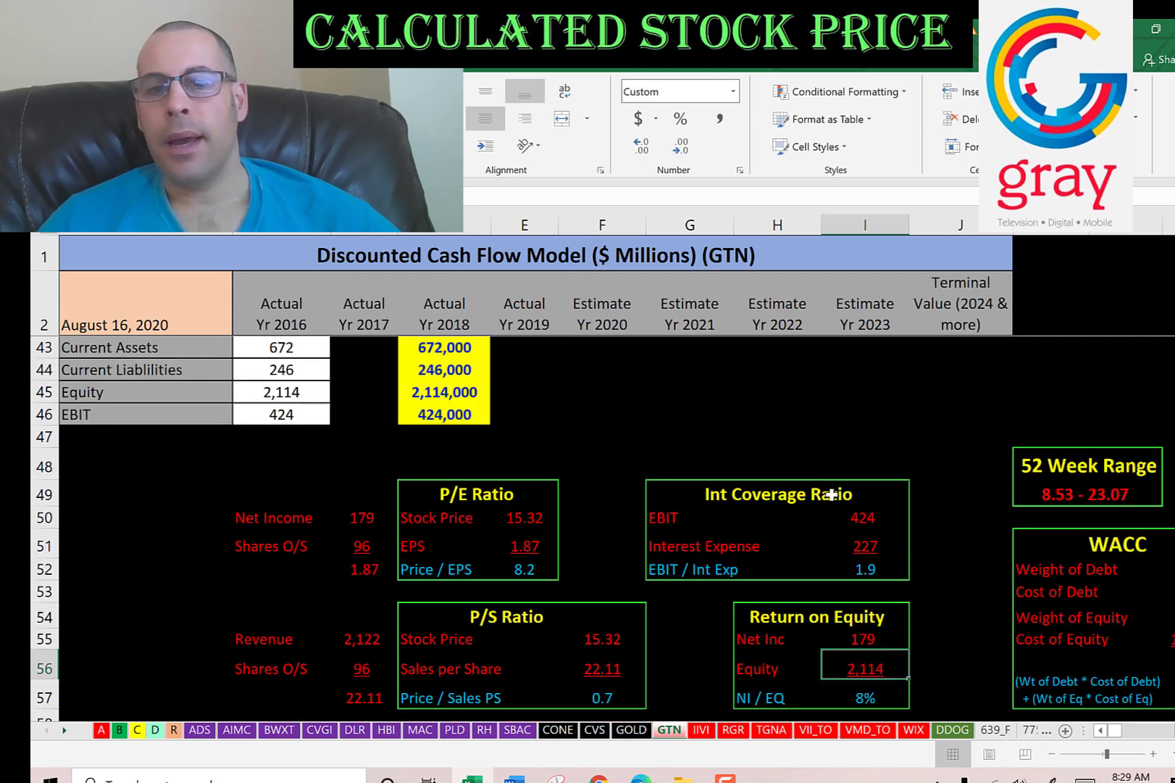
pyautogui.click(861, 516)
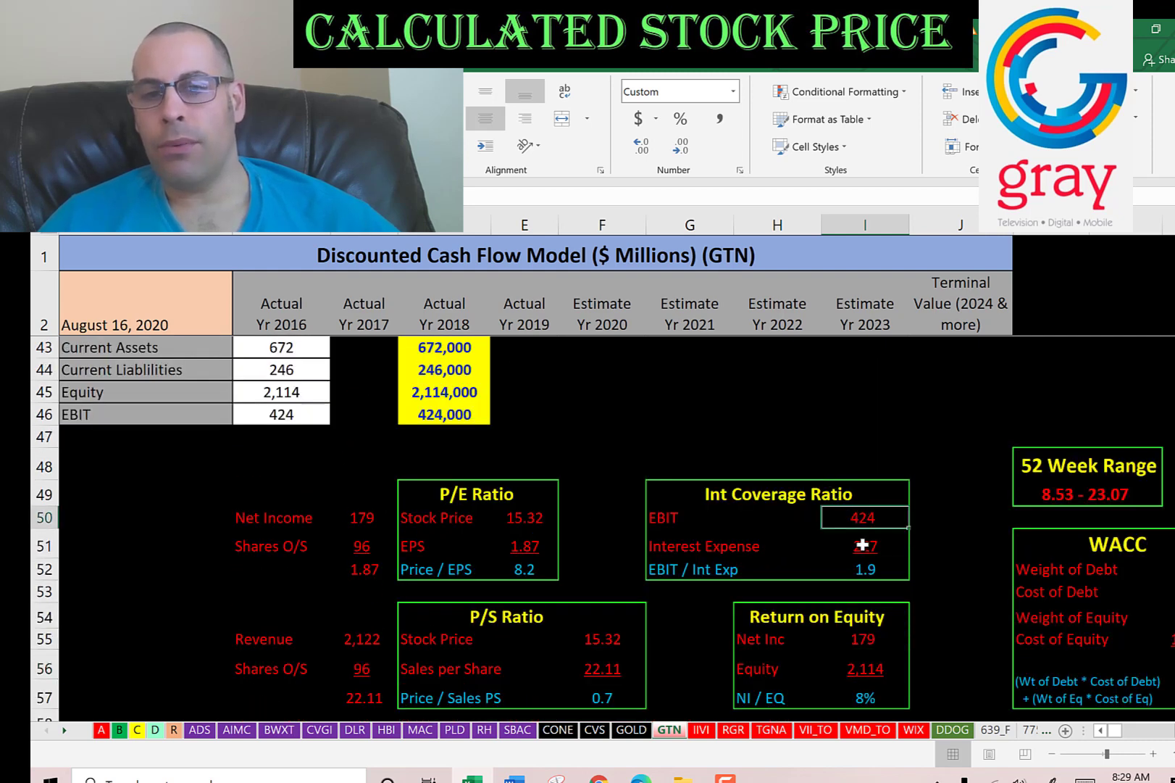
pyautogui.click(863, 544)
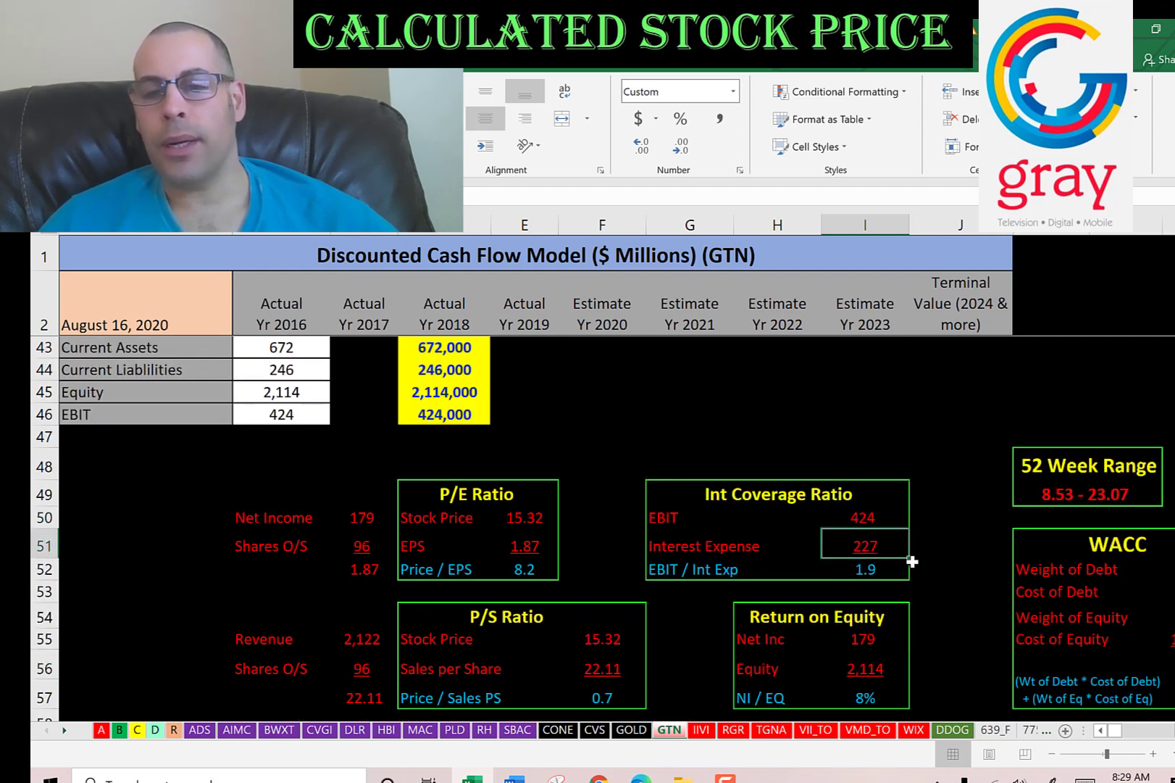
pyautogui.scroll(6, 803, 462)
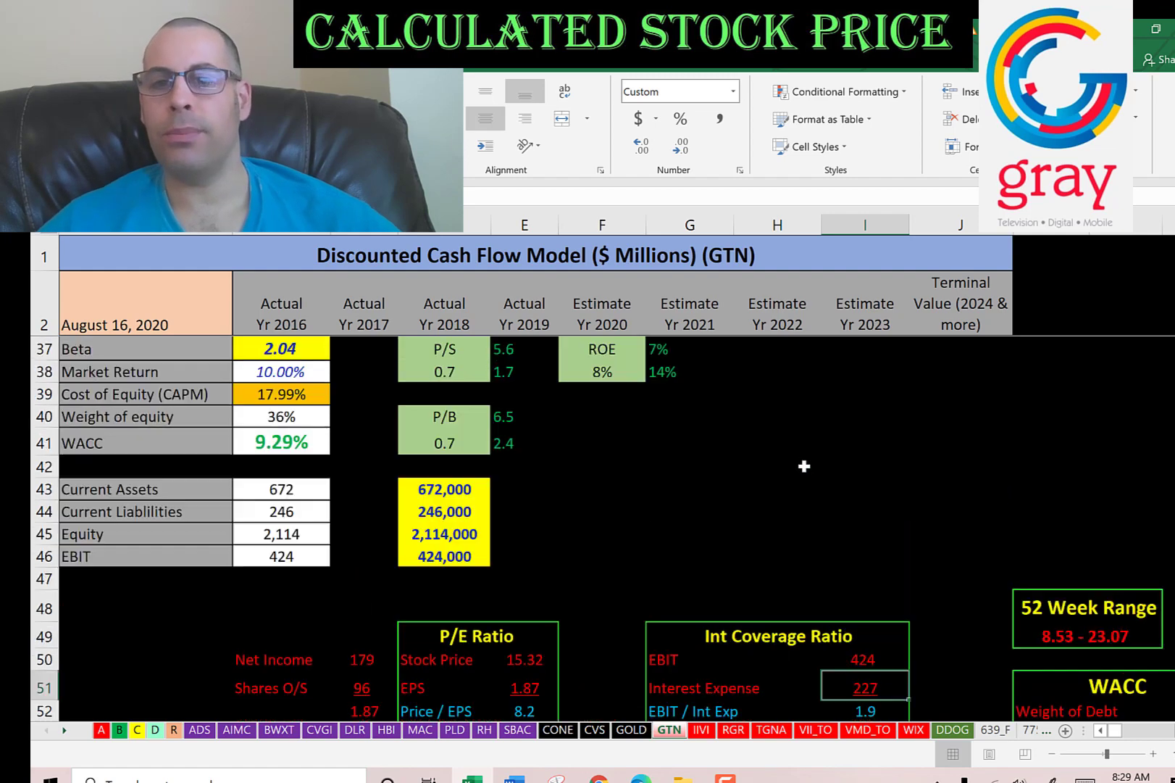
# - Compare ROE in the peer table: CMLS 13% versus GTN 8%
pyautogui.scroll(1, 805, 461)
pyautogui.hscroll(3, 804, 461)
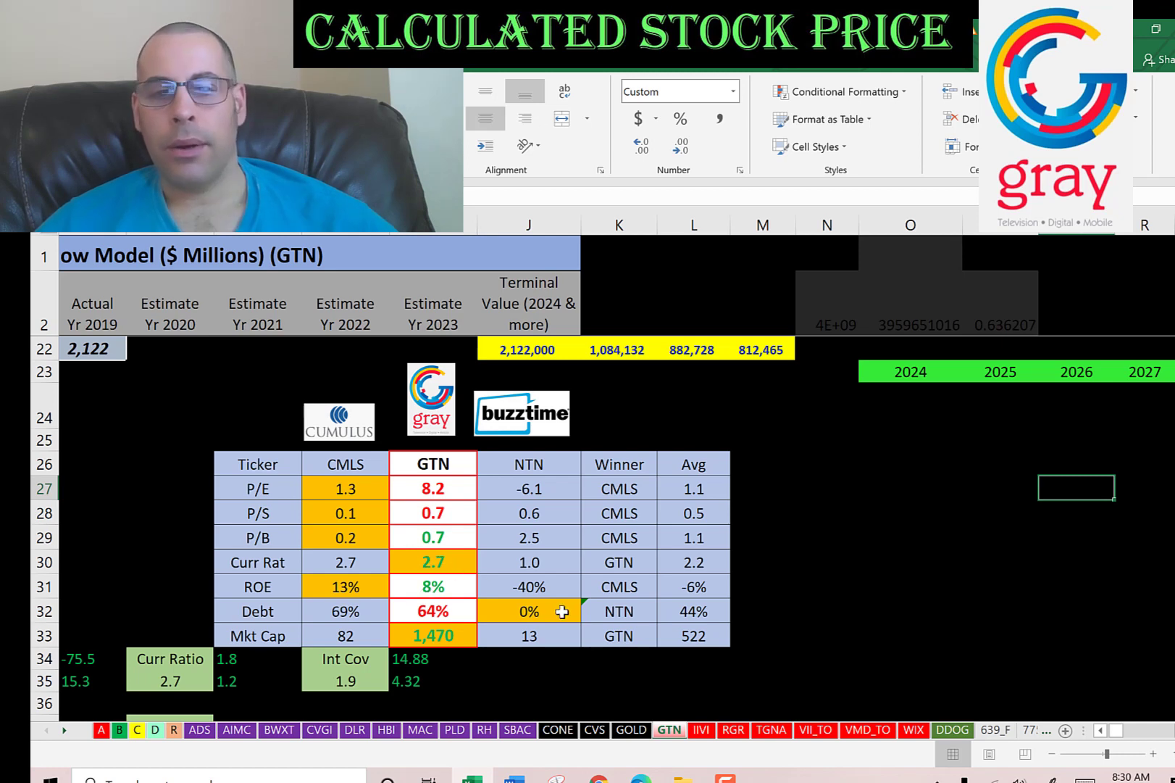
pyautogui.click(425, 588)
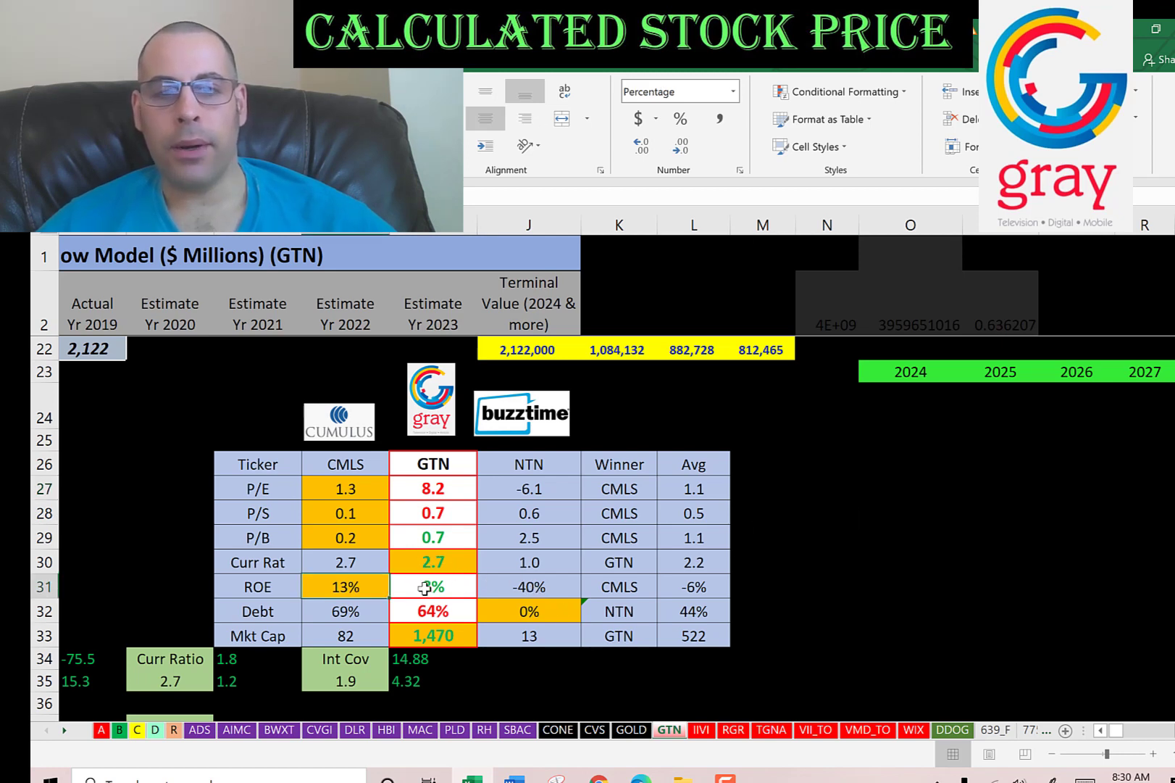
pyautogui.click(429, 589)
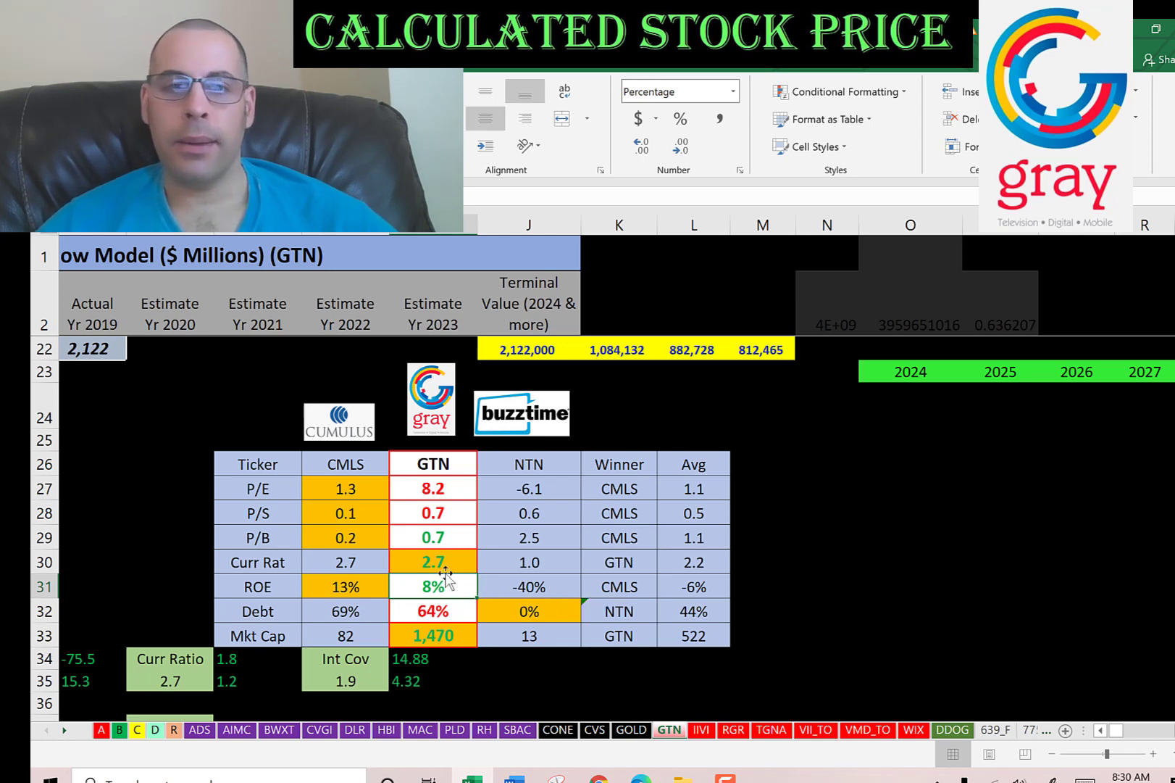